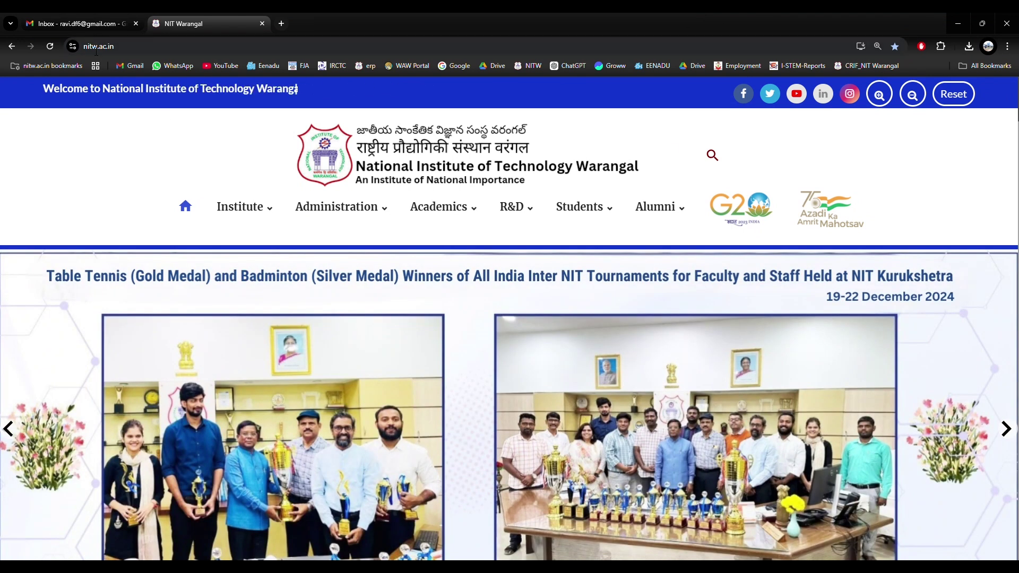
Go from R&D to Research Centres and Facilities, then open the Central Research Instrumentation Facility page.
mouse_move(511, 215)
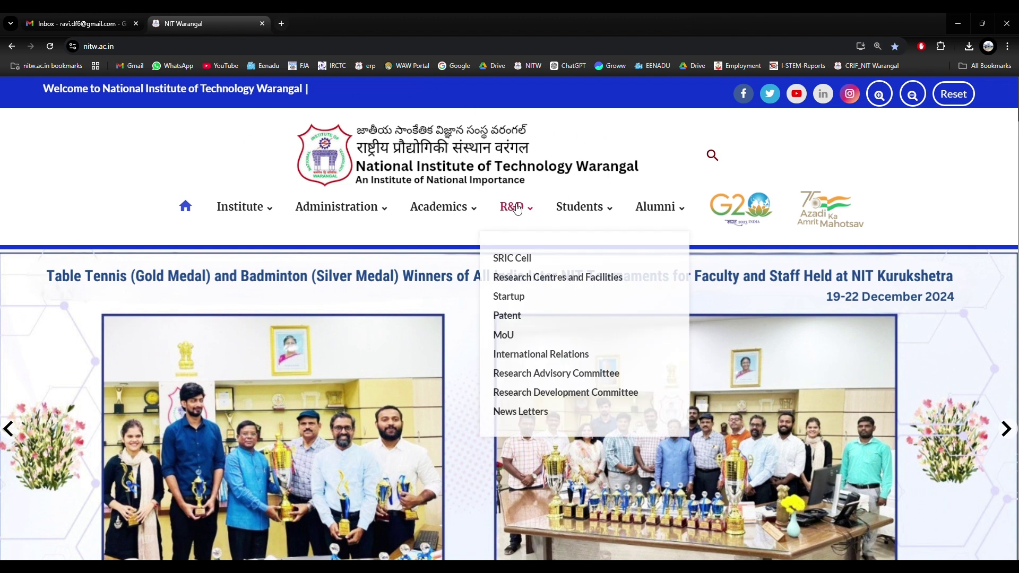
click(523, 286)
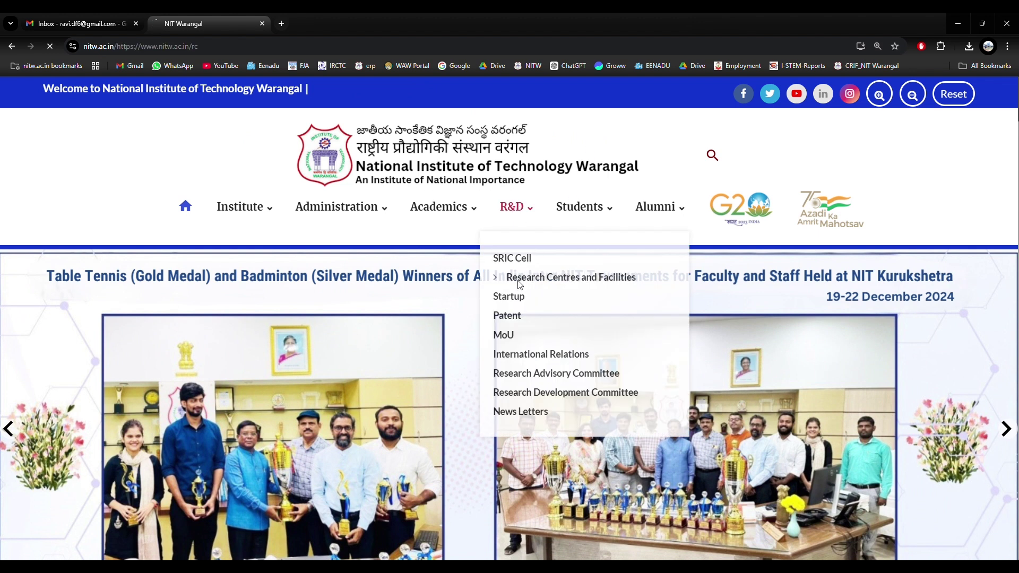
scroll(524, 289, down, 5)
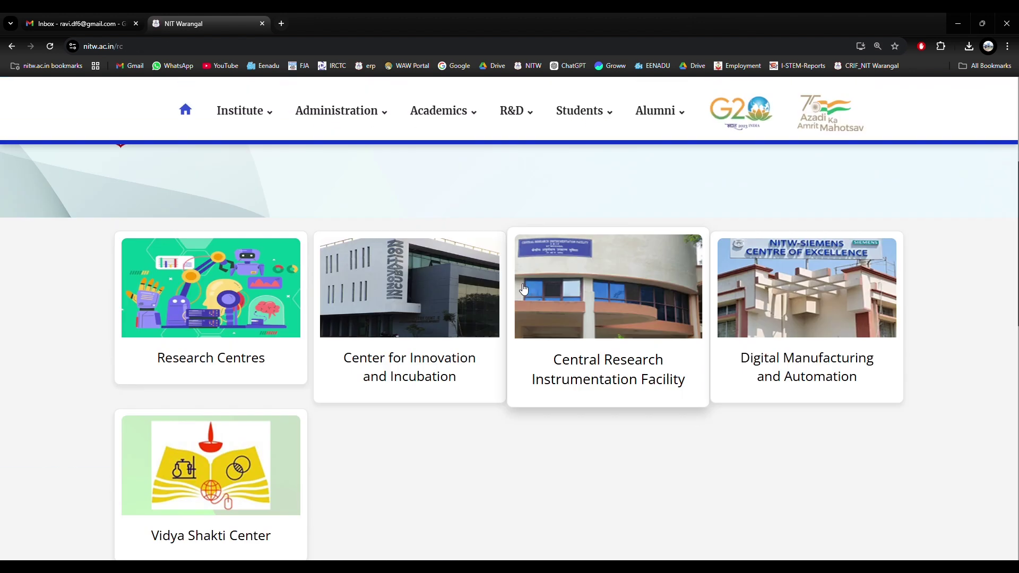
click(610, 379)
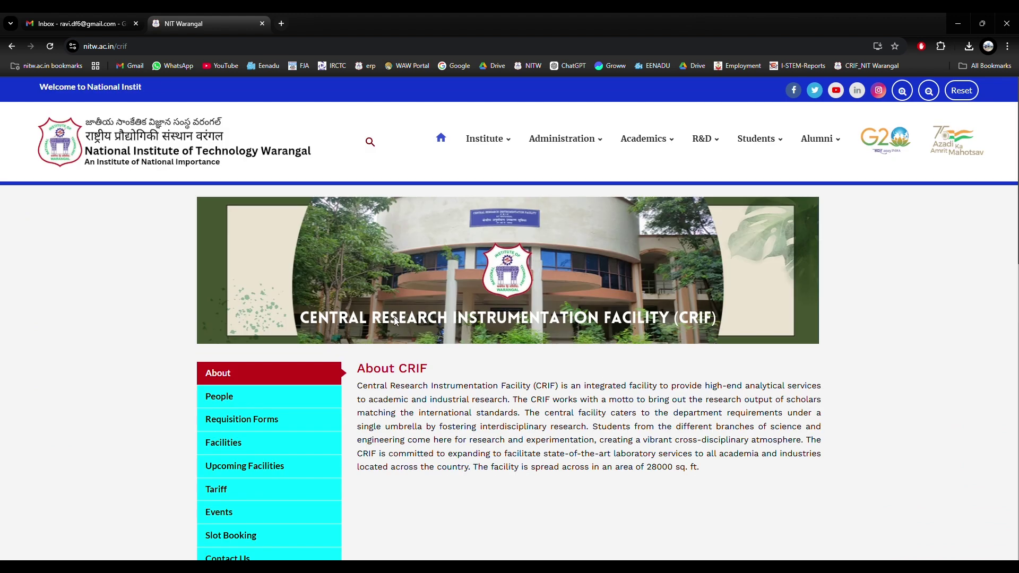
scroll(394, 317, down, 3)
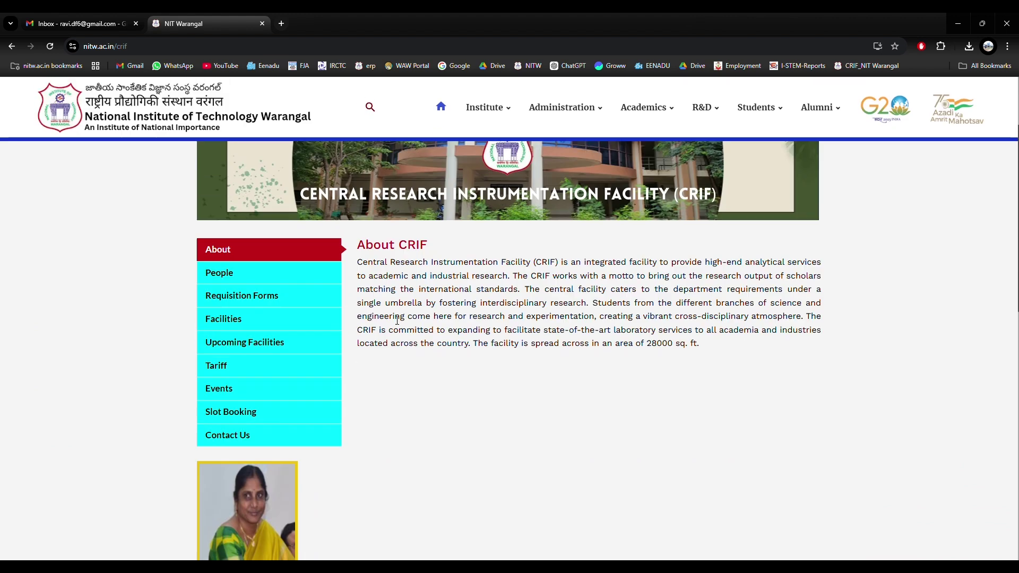
Open the CRIF Slot Booking page and launch 'Guidelines for NITW Users' in a new tab.
click(236, 417)
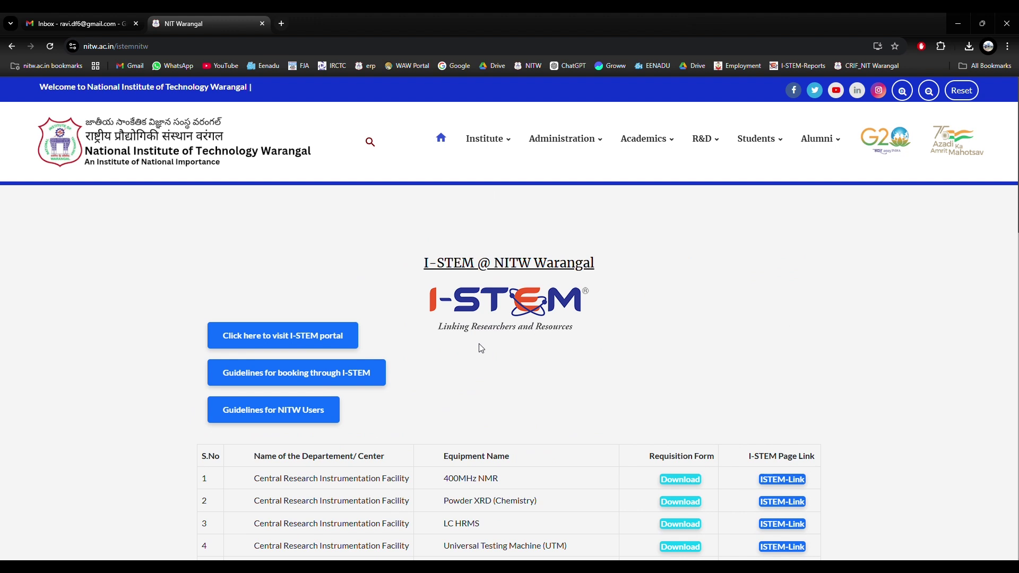
scroll(481, 348, down, 3)
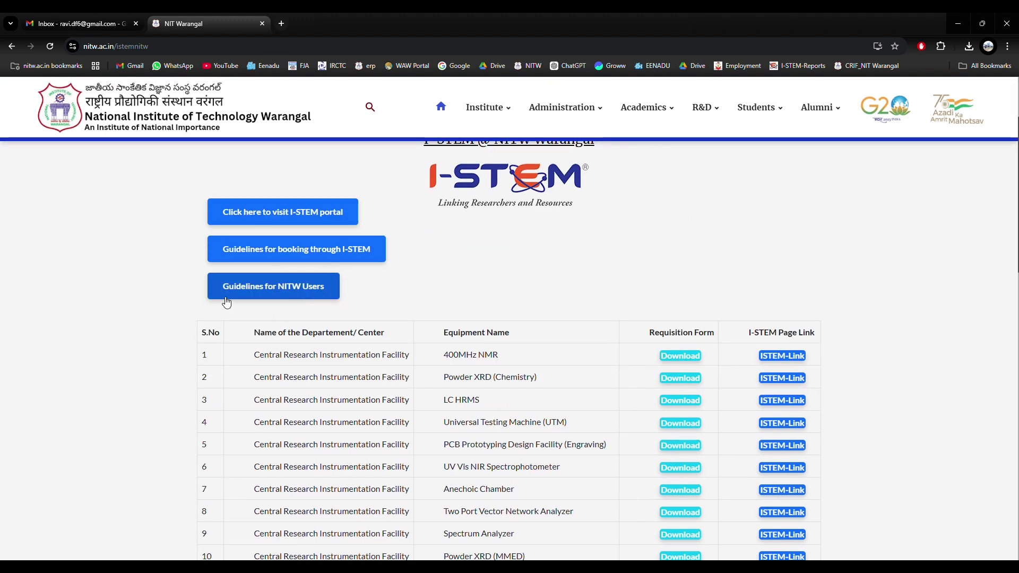
click(301, 290)
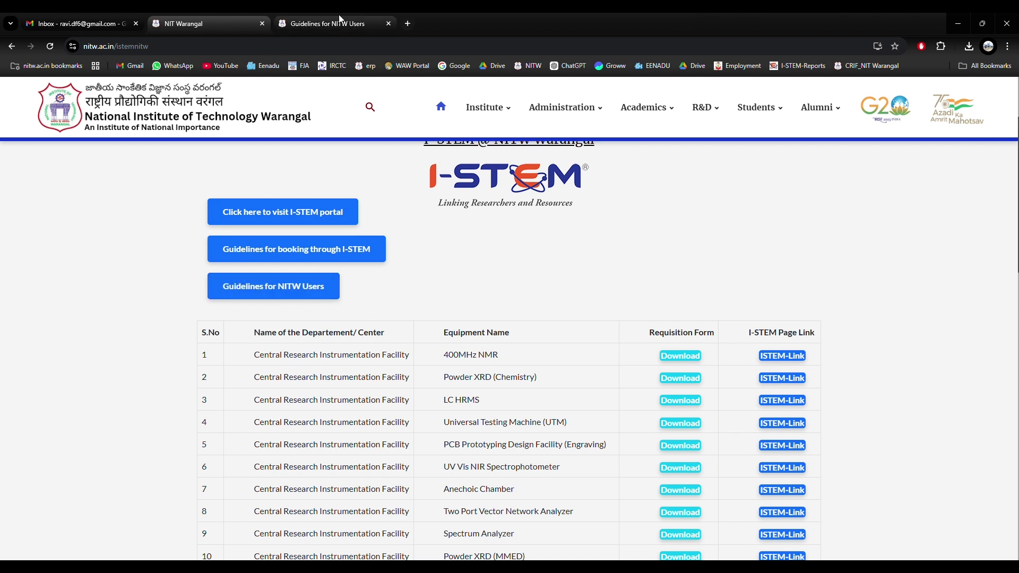
click(342, 23)
ctrl+scroll(529, 271, up, 2)
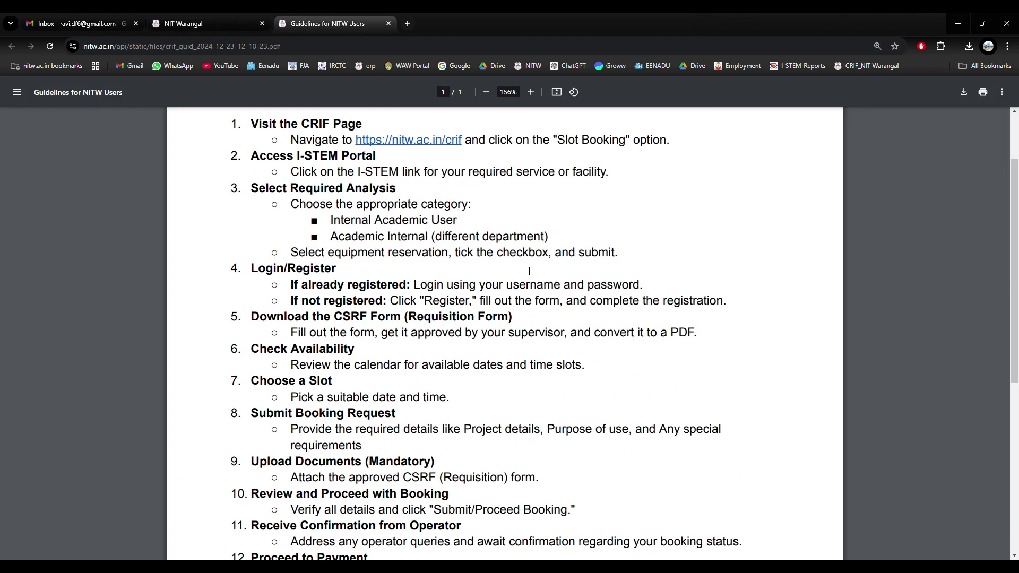
scroll(467, 286, up, 2)
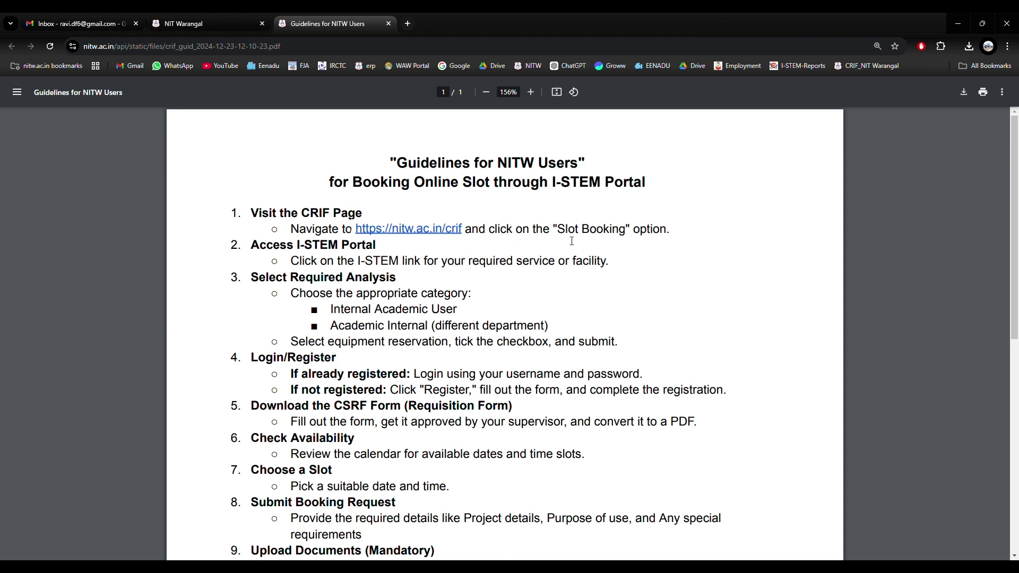
click(193, 17)
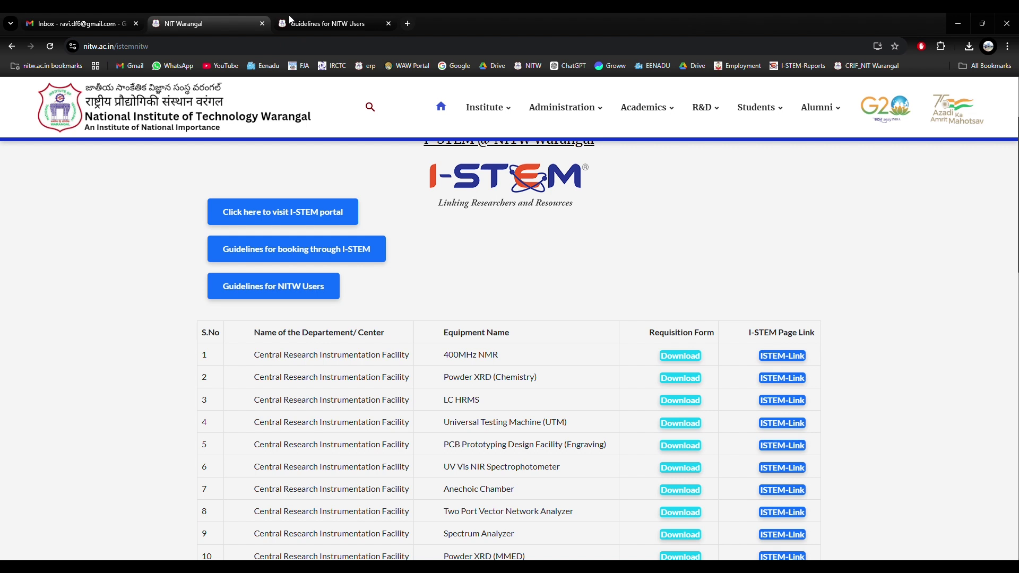
click(289, 16)
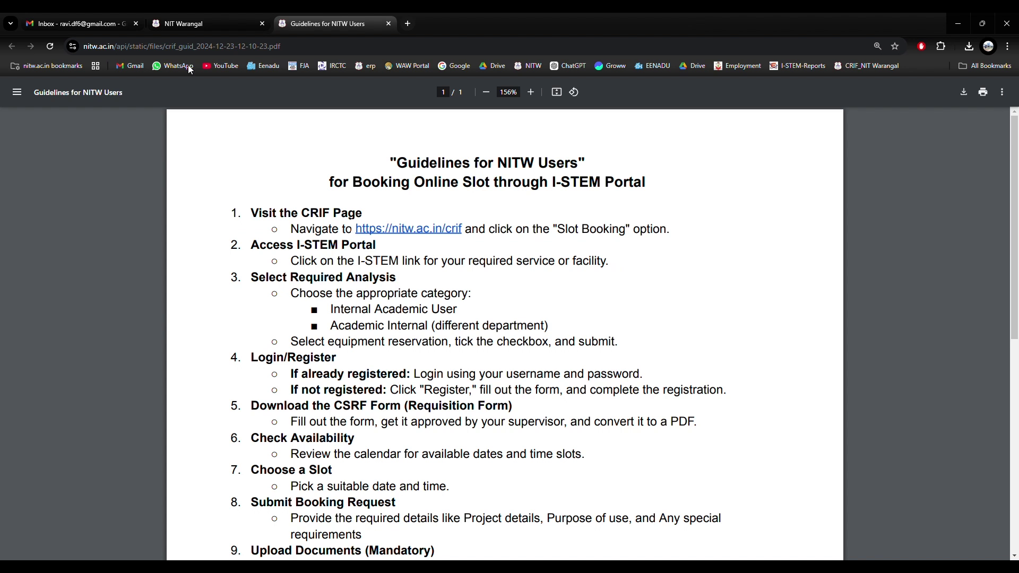
click(190, 26)
Find the FTIR entry in row 13 of the equipment table and open its ISTEM-Link.
scroll(576, 478, down, 4)
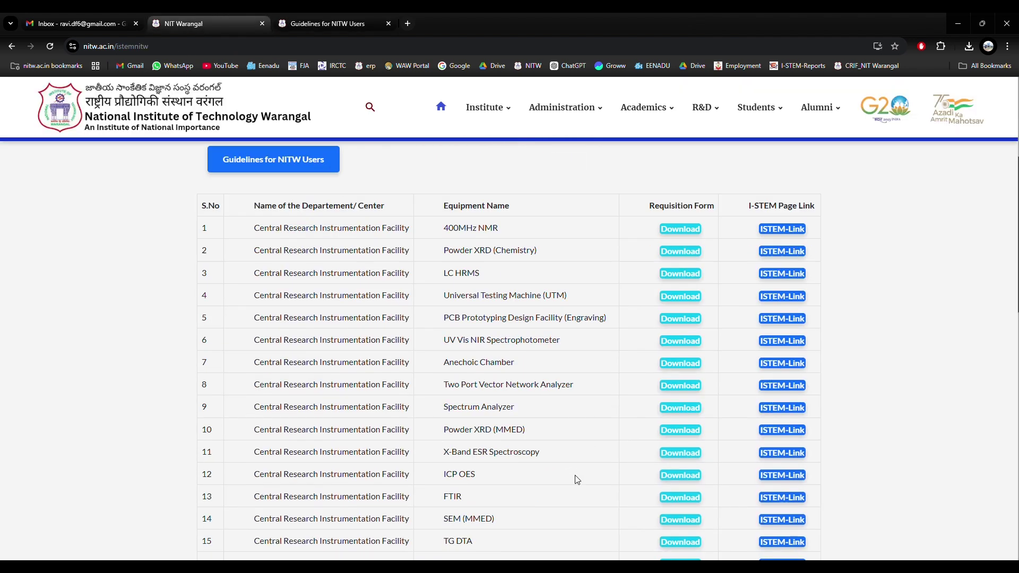
scroll(577, 479, down, 3)
scroll(577, 480, up, 7)
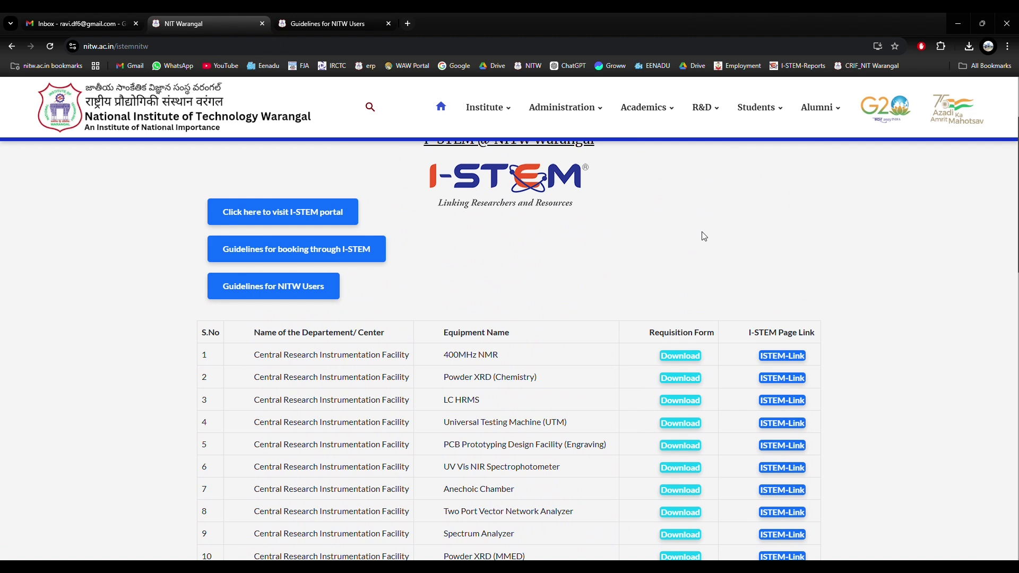
scroll(703, 234, down, 3)
scroll(491, 422, down, 2)
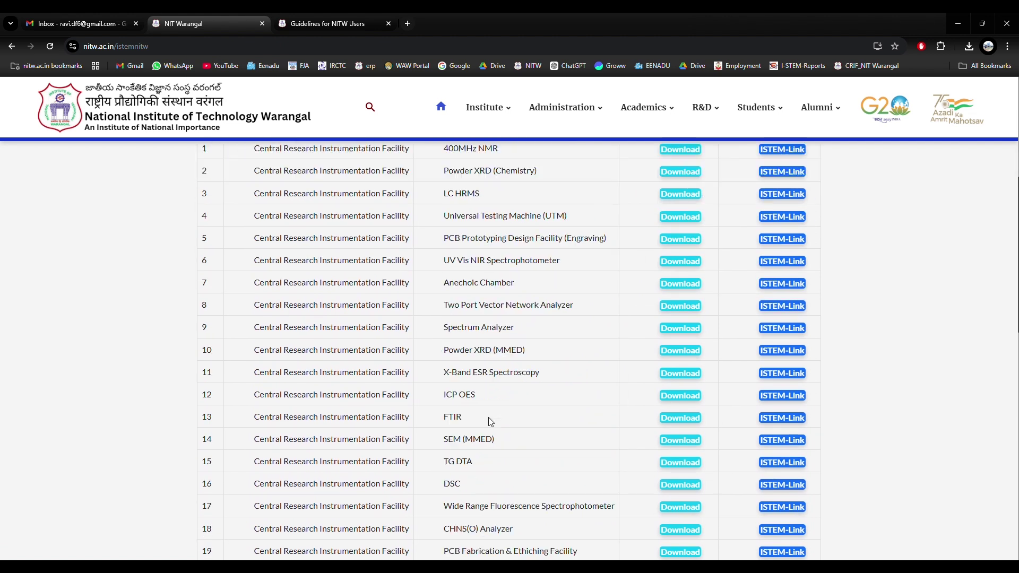
scroll(491, 422, down, 1)
double_click(451, 379)
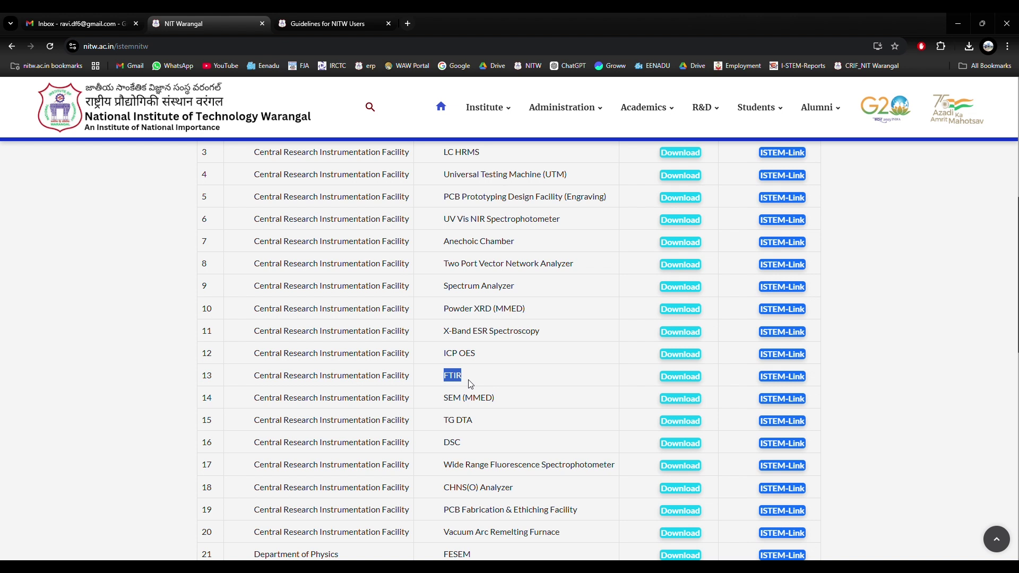
click(791, 380)
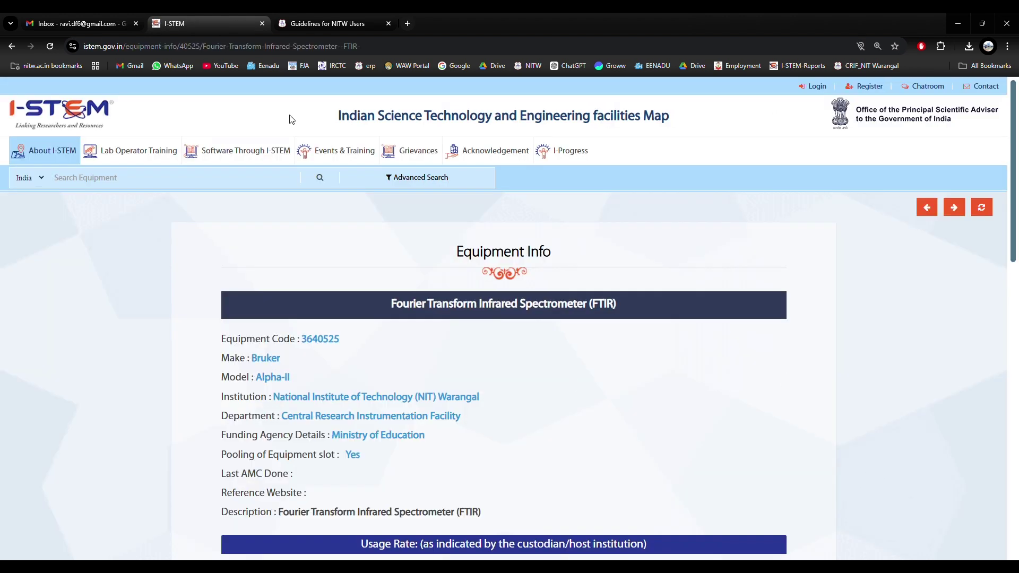
click(326, 19)
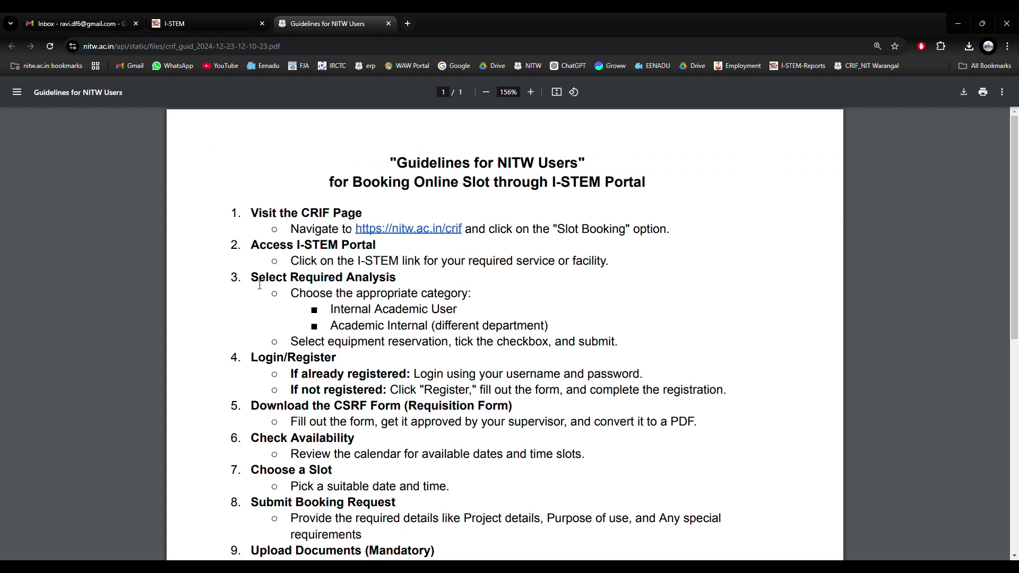
drag(259, 284, 396, 295)
click(390, 312)
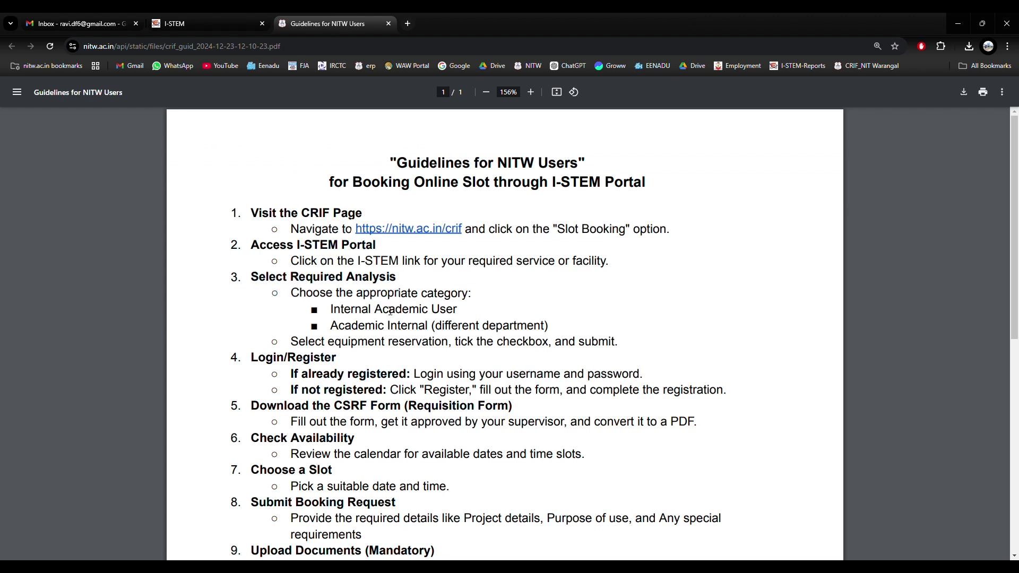
drag(331, 311, 458, 316)
drag(332, 329, 557, 333)
click(557, 332)
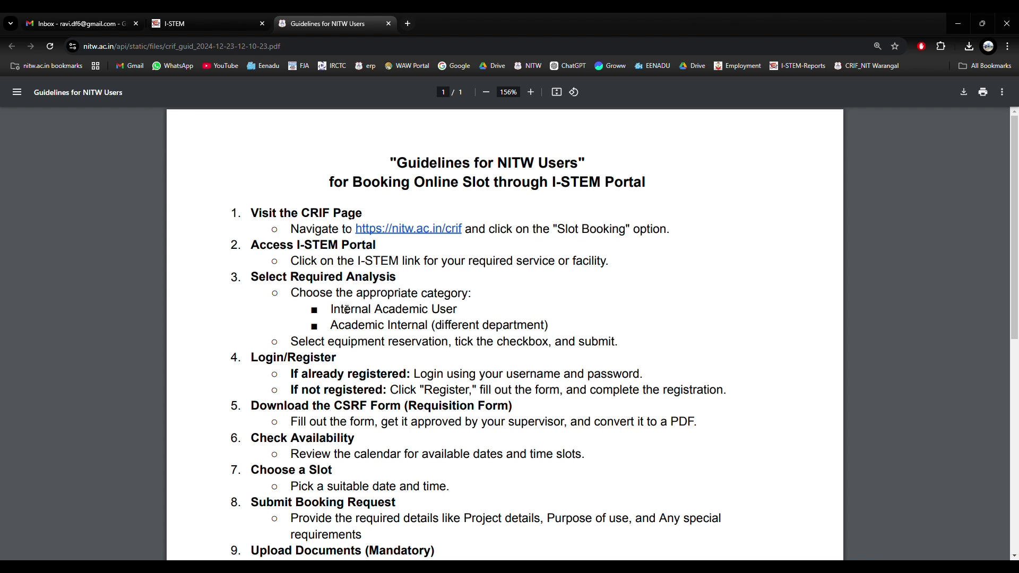
click(193, 21)
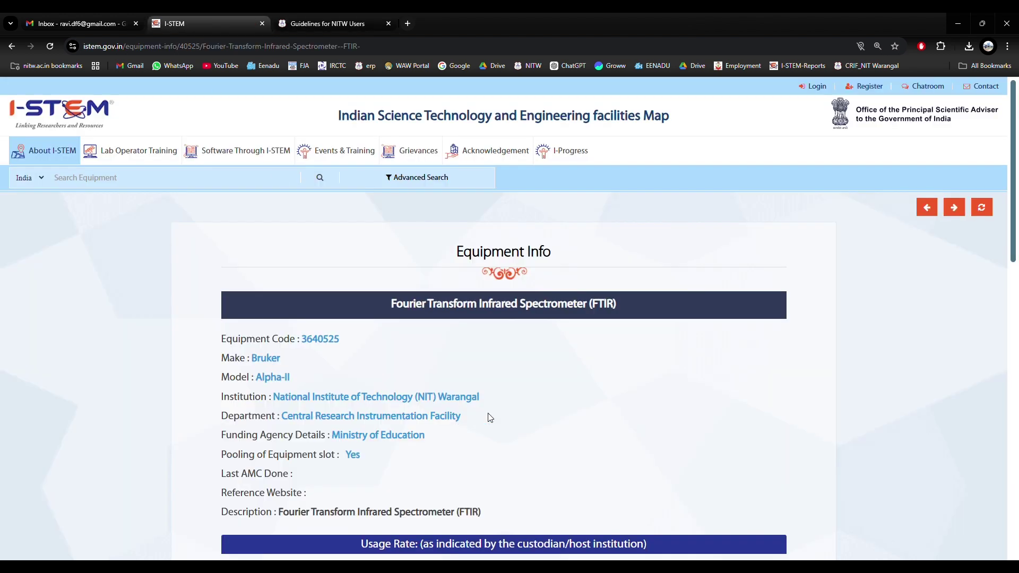
Review the FTIR usage rates, highlighting the different-department academic rate heading, then start a new tab.
scroll(488, 413, down, 3)
scroll(489, 417, down, 2)
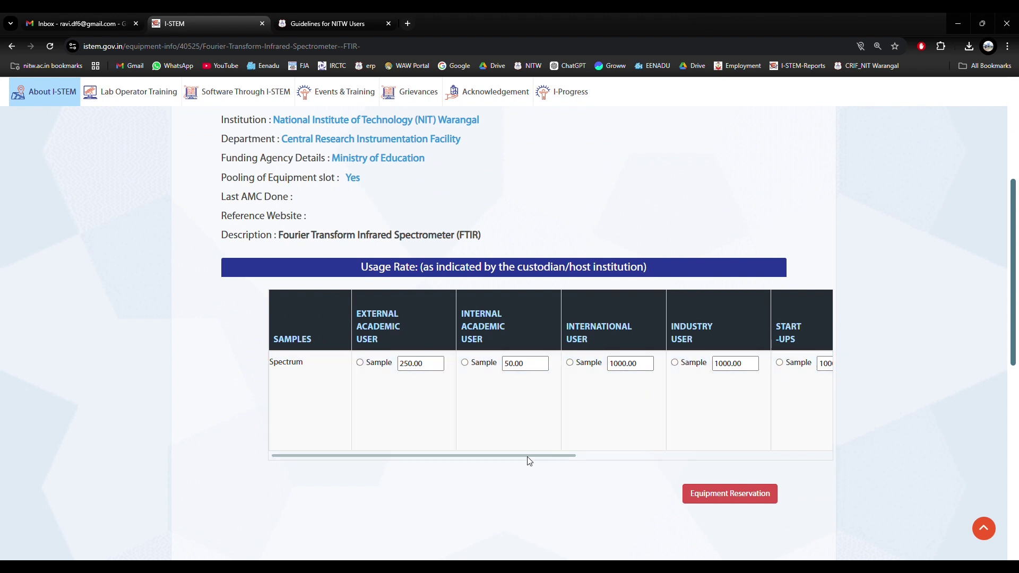
drag(527, 458, 832, 461)
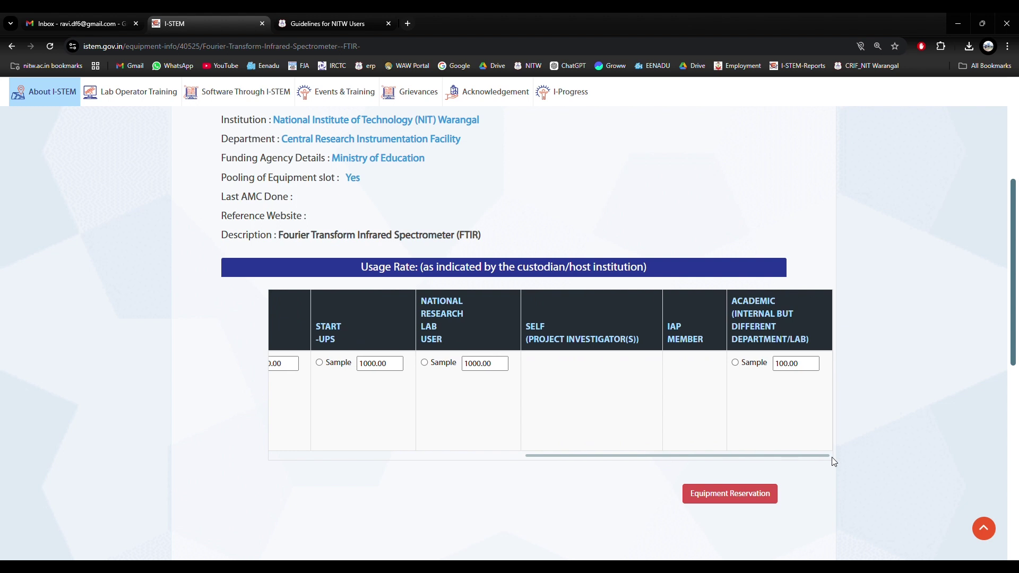
drag(732, 343, 812, 343)
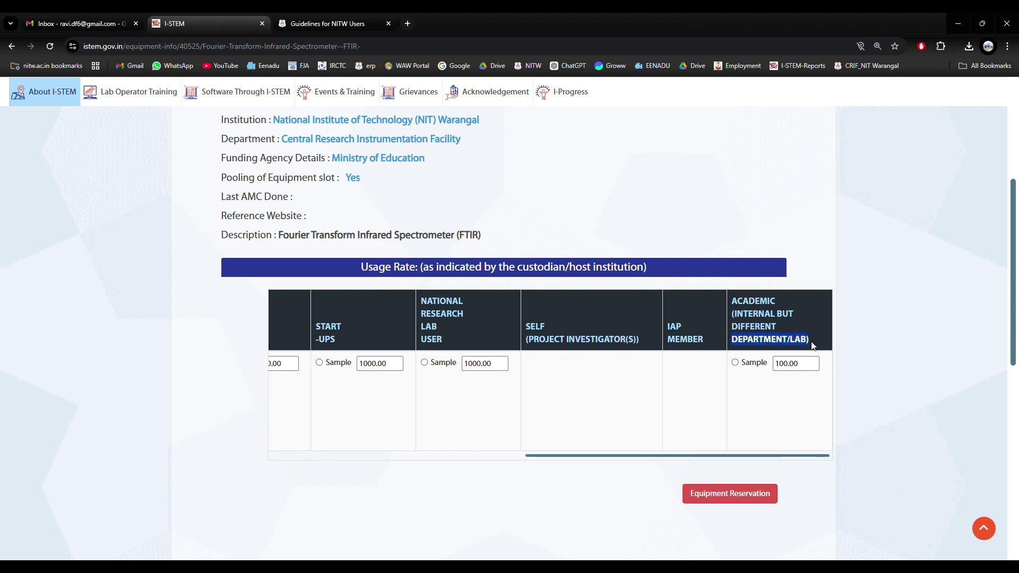
click(407, 22)
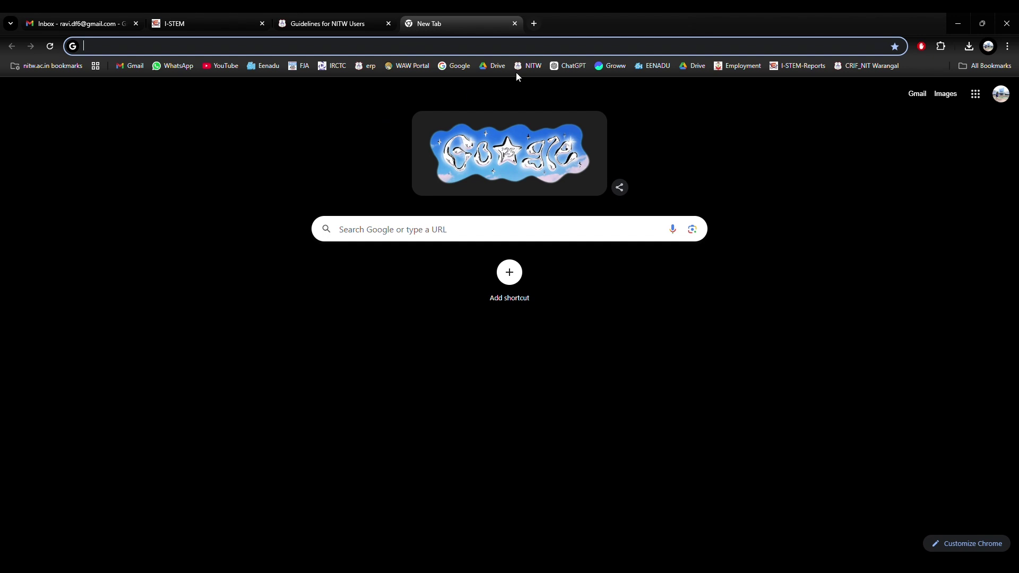
Open the CRIF tariff PDF and highlight FTIR's ₹100 per-sample rate for other departments.
click(876, 66)
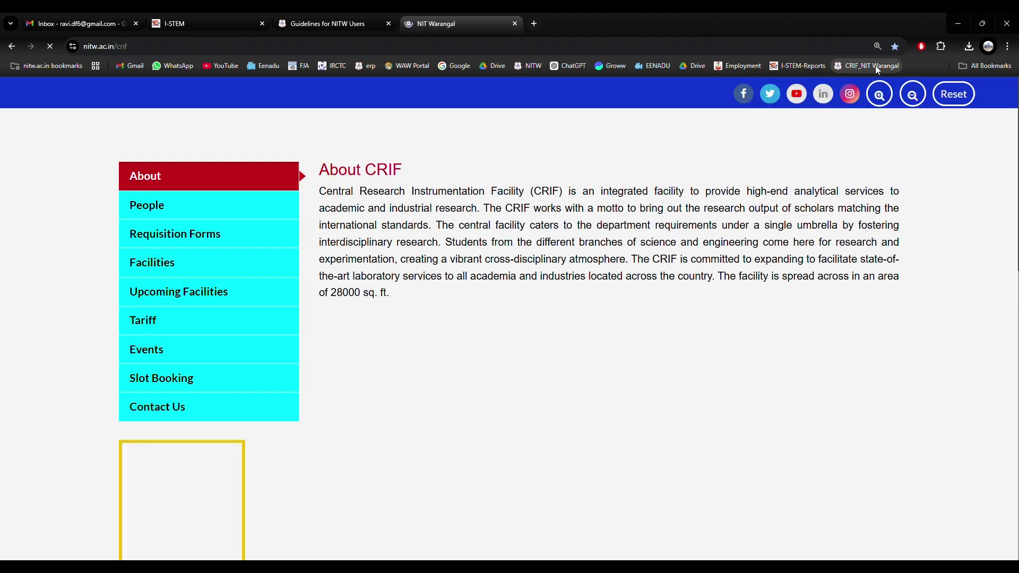
scroll(222, 446, down, 5)
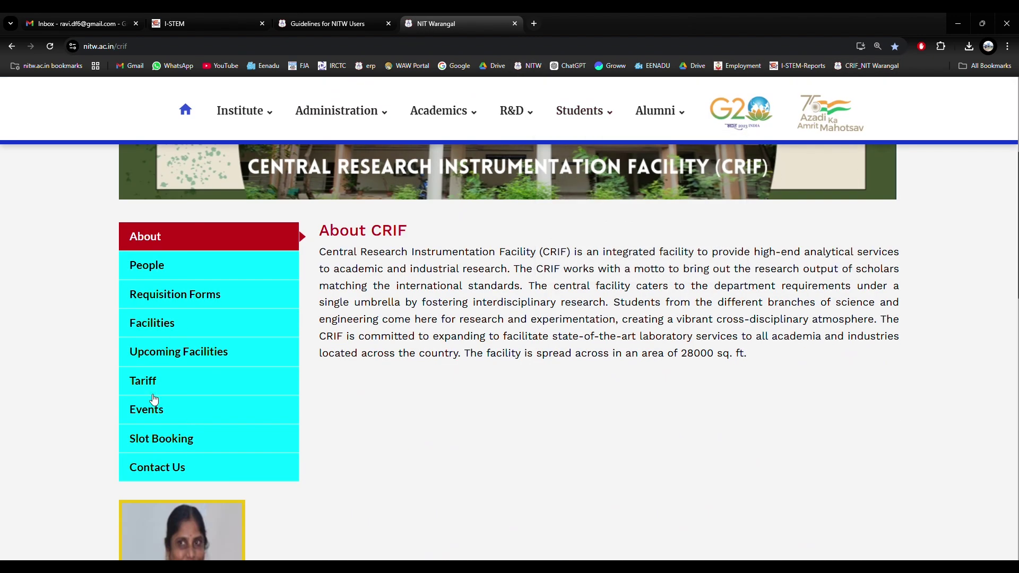
click(141, 381)
click(333, 233)
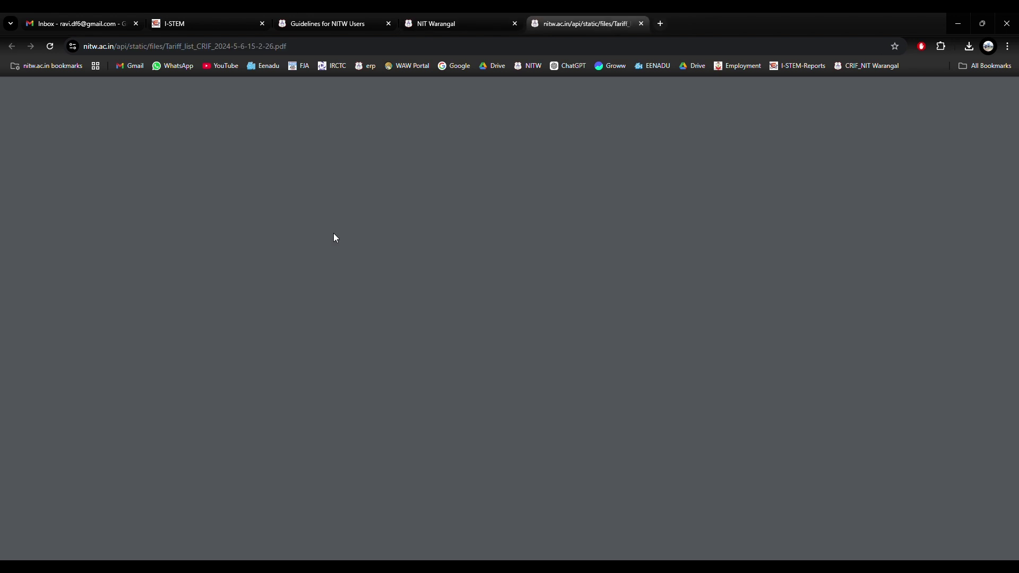
scroll(533, 360, down, 15)
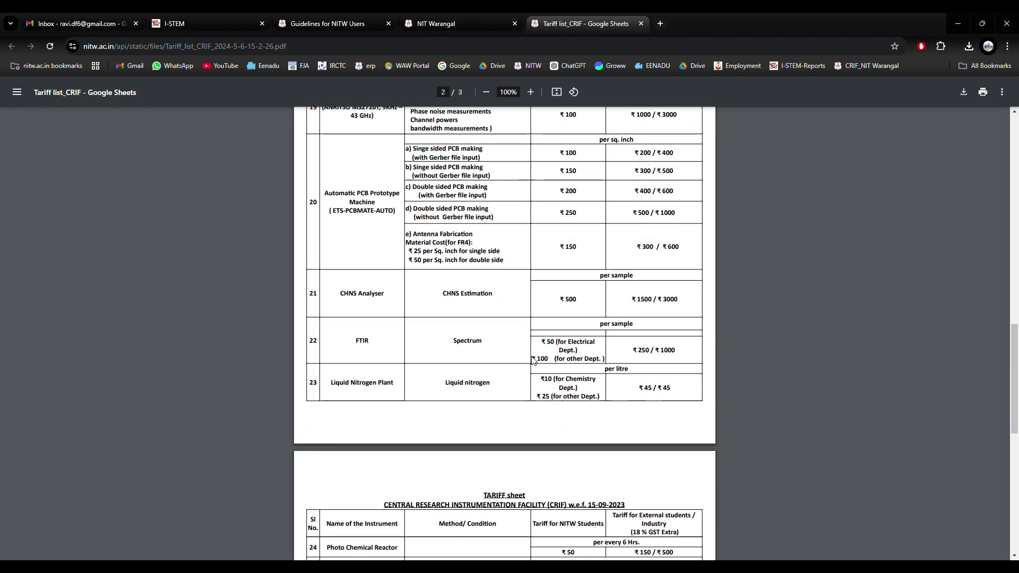
ctrl+scroll(440, 350, up, 2)
drag(572, 337, 623, 359)
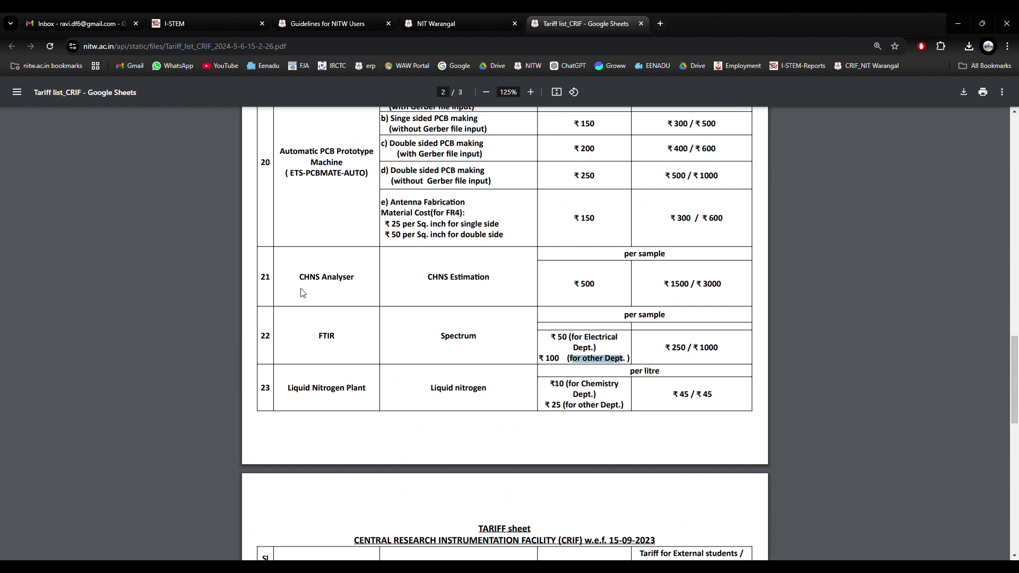
click(191, 23)
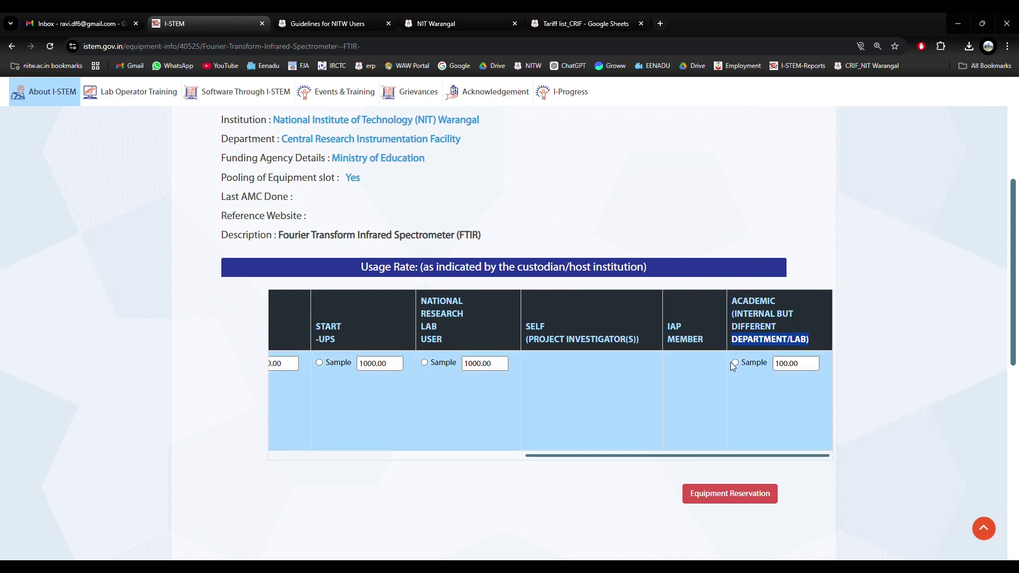
Select the Academic different-department per-sample rate of 100.00 and cross-check it in the tariff PDF.
click(735, 362)
click(584, 23)
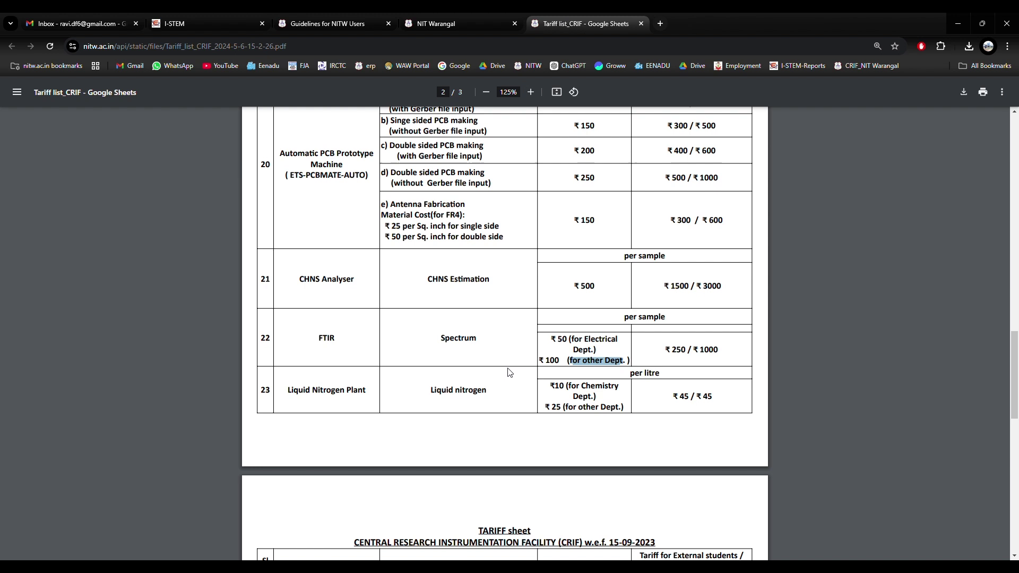
scroll(508, 372, up, 20)
scroll(508, 371, up, 5)
scroll(509, 372, down, 18)
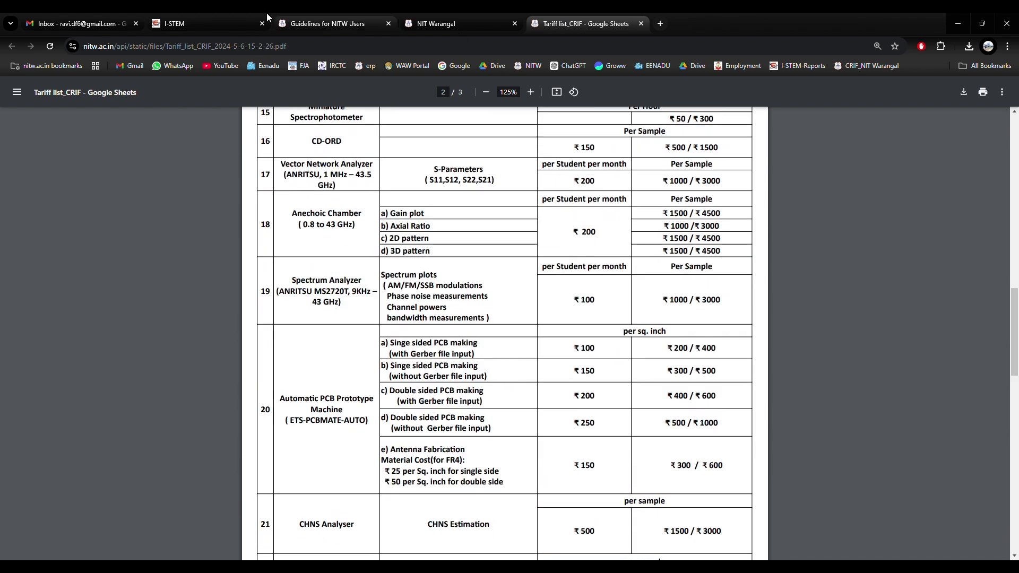
click(207, 24)
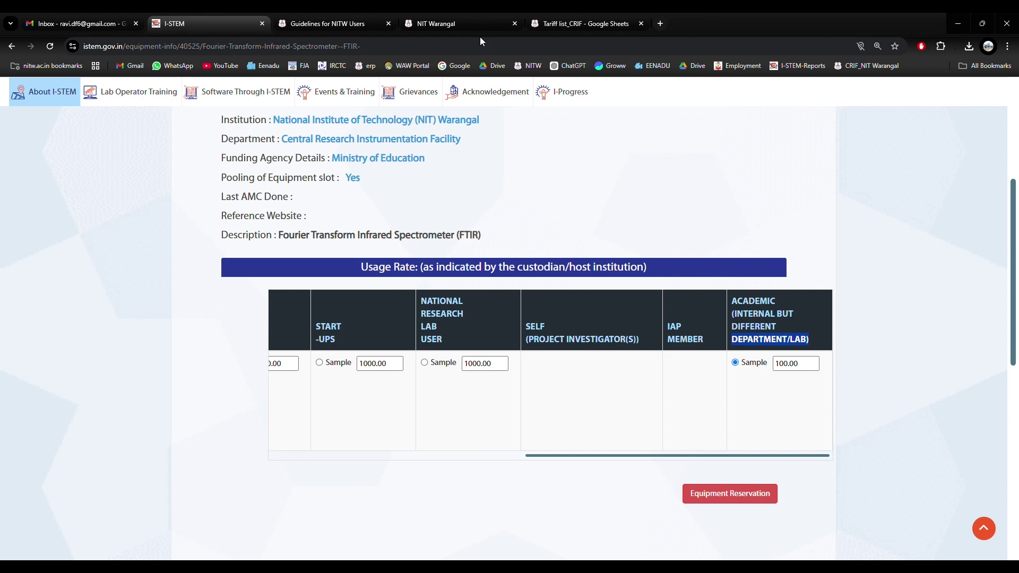
Following the guidelines' reservation step, request FTIR Equipment Reservation and submit the agreed acknowledgement.
click(324, 17)
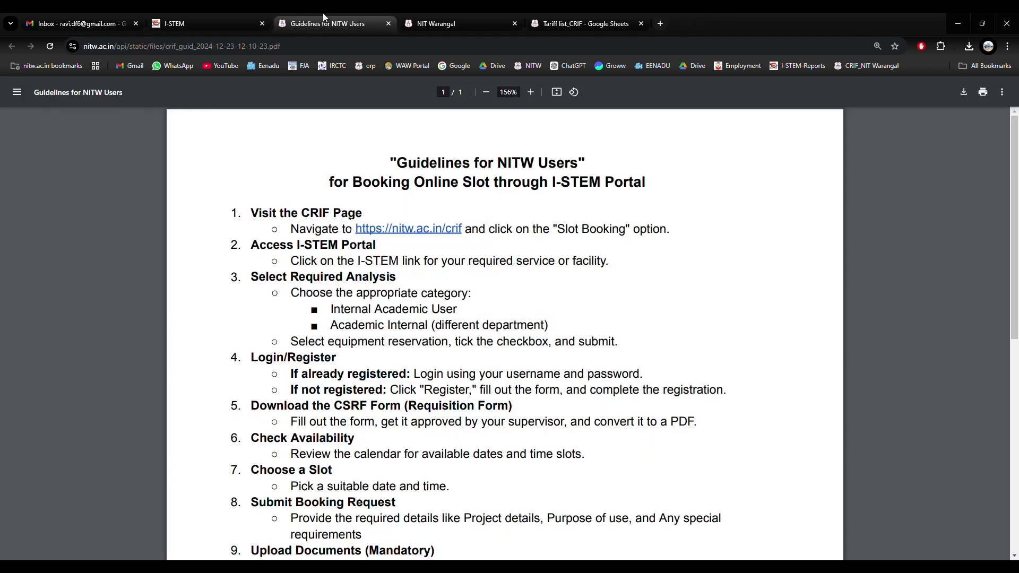
drag(291, 350, 451, 350)
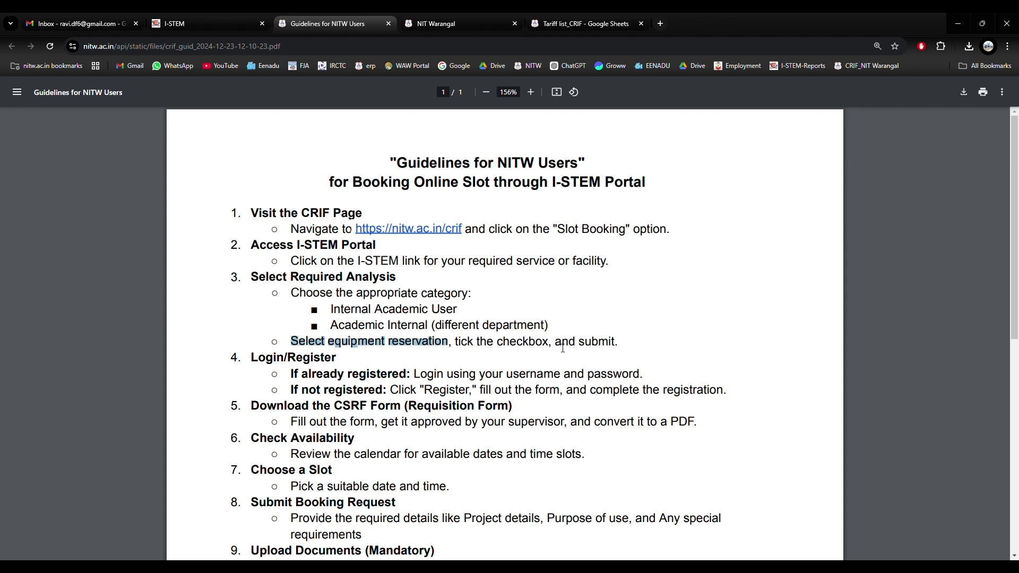
click(205, 19)
click(744, 501)
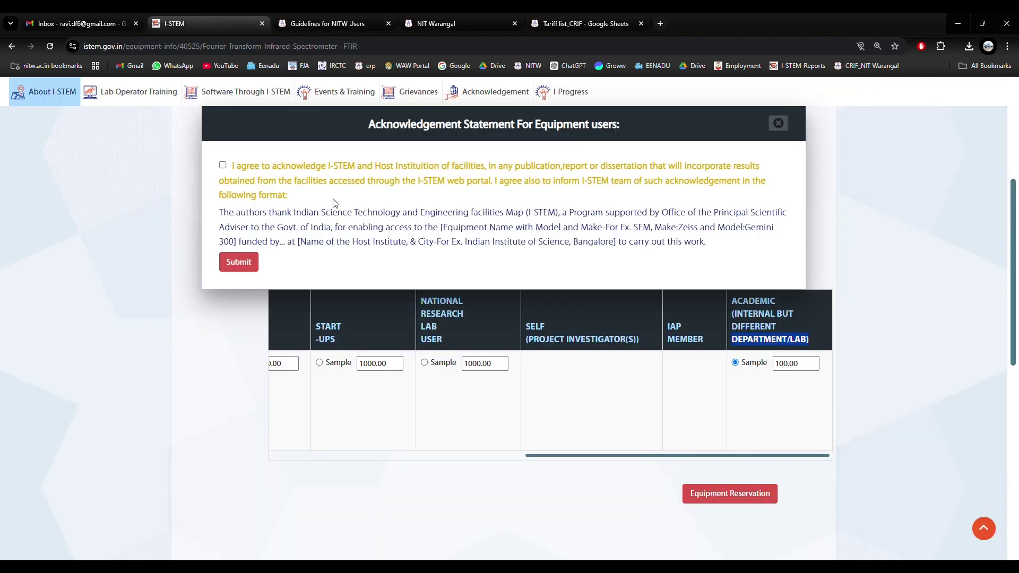
click(224, 166)
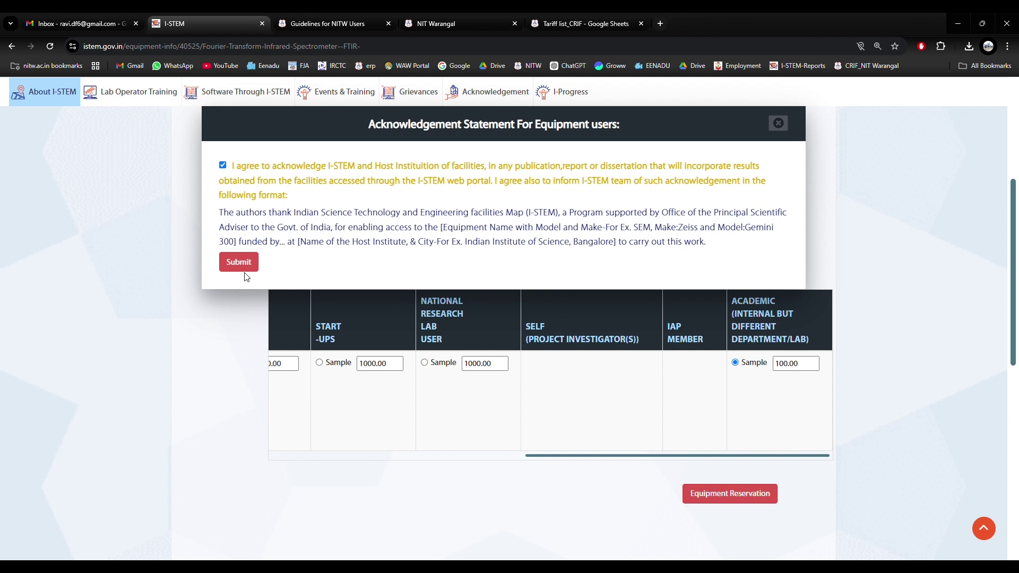
click(248, 265)
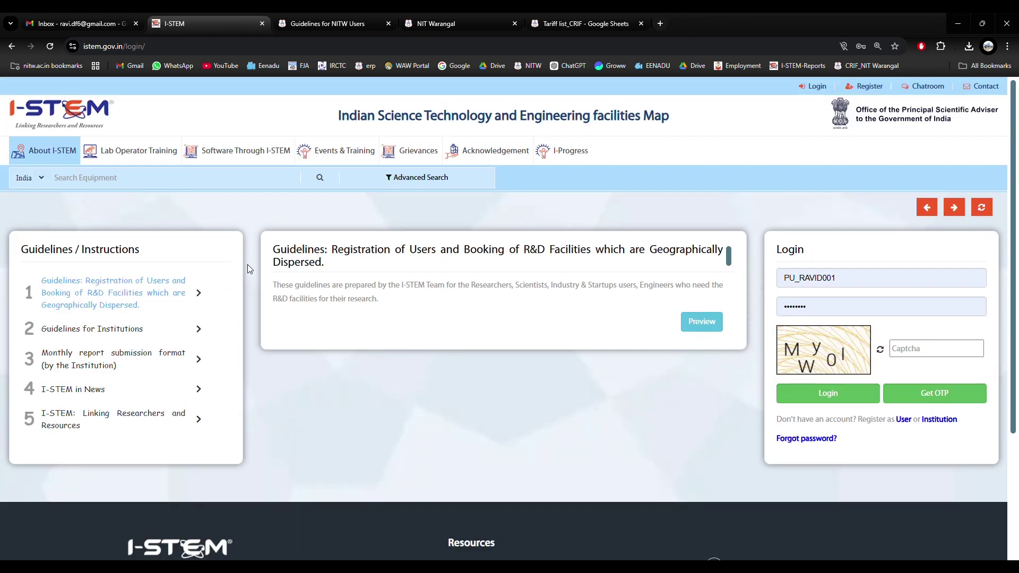
Check the guidelines' Login/Register step, then log in to I-STEM by entering the captcha code.
click(334, 23)
drag(259, 368, 278, 365)
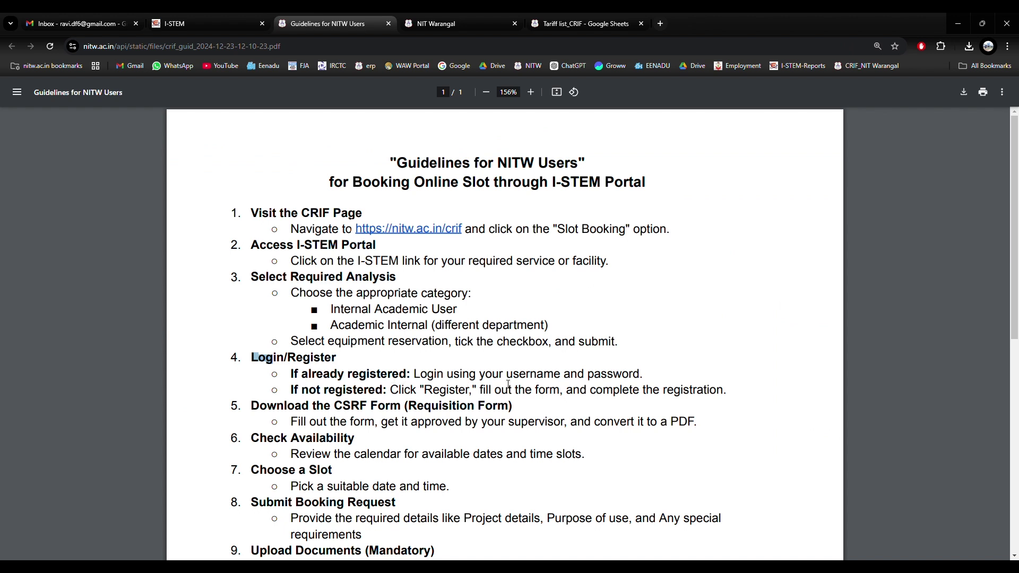
click(236, 21)
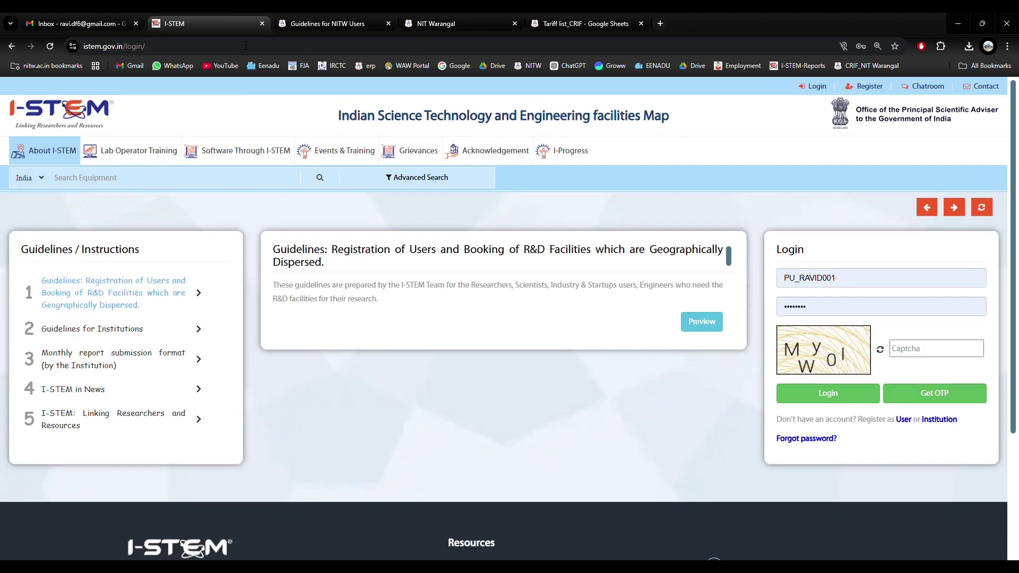
click(896, 346)
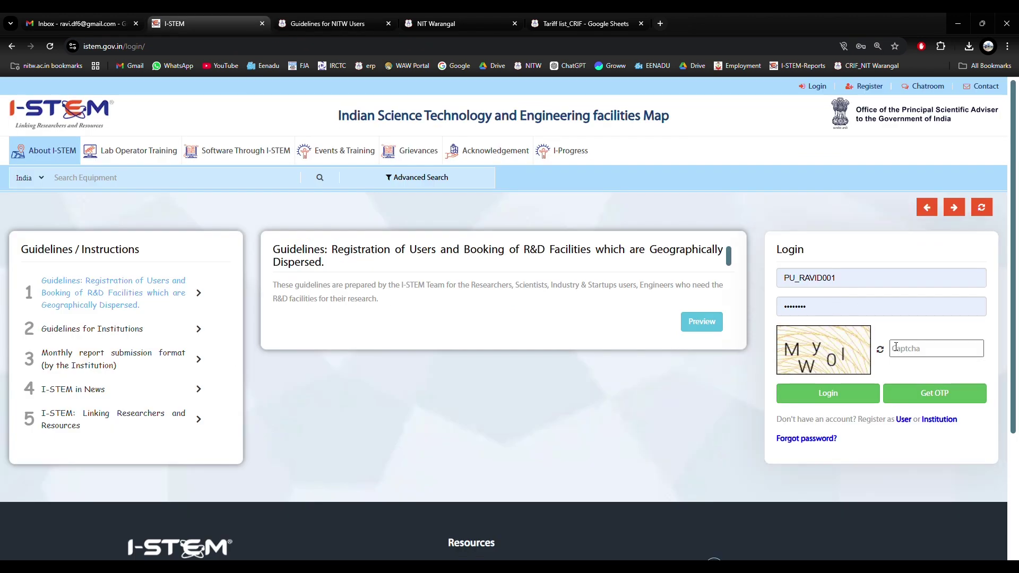
click(904, 349)
text(MWy0l)
click(818, 394)
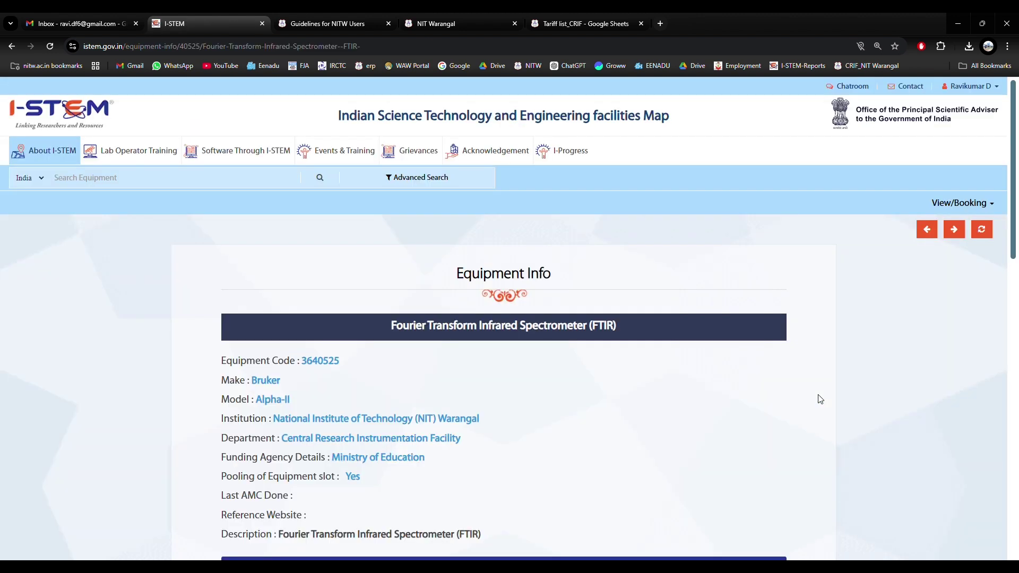
Select the Academic different-department sample rate, start Equipment Reservation, and tick 'I agree'.
scroll(459, 347, down, 5)
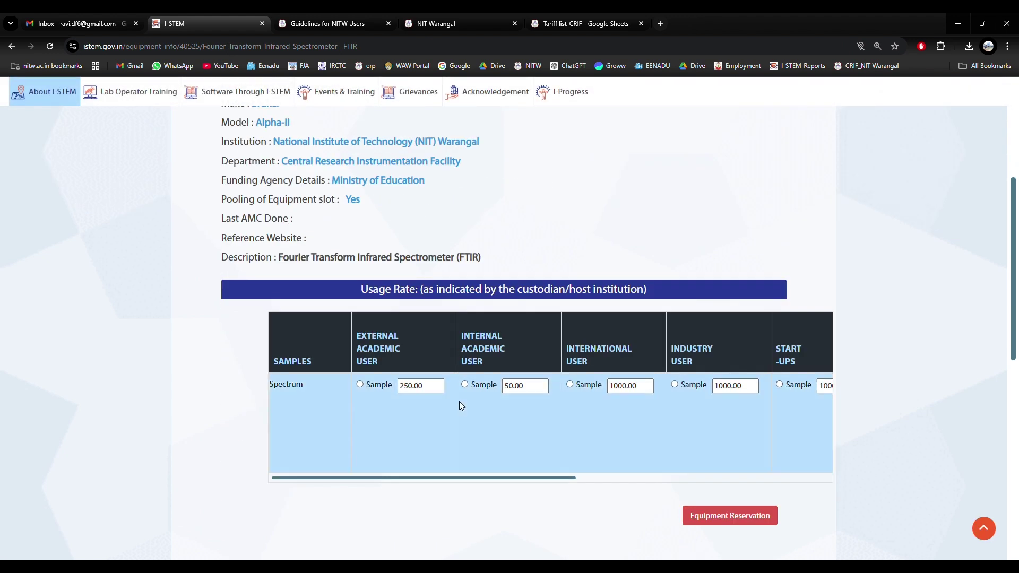
drag(552, 478, 847, 478)
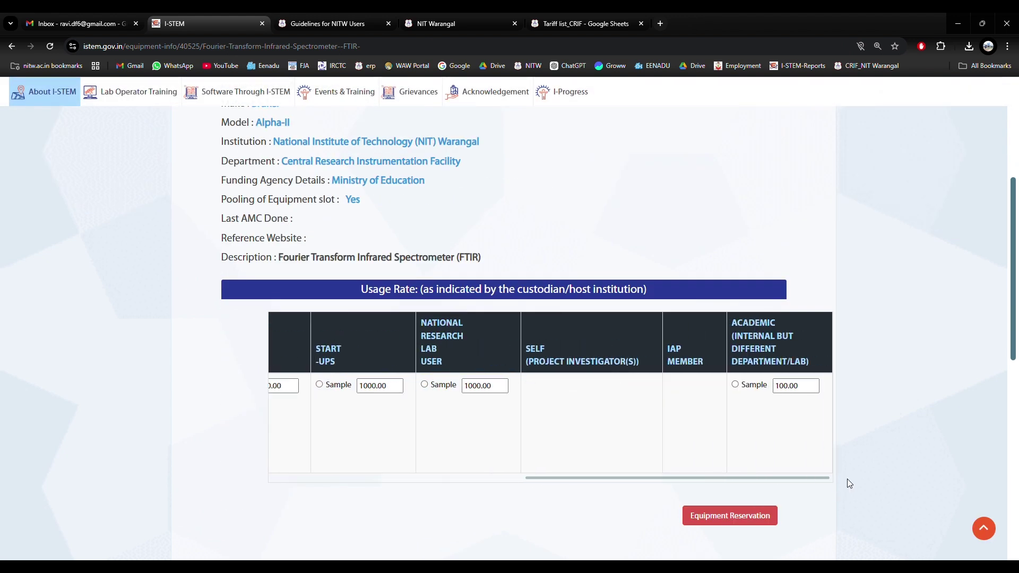
click(736, 384)
click(753, 509)
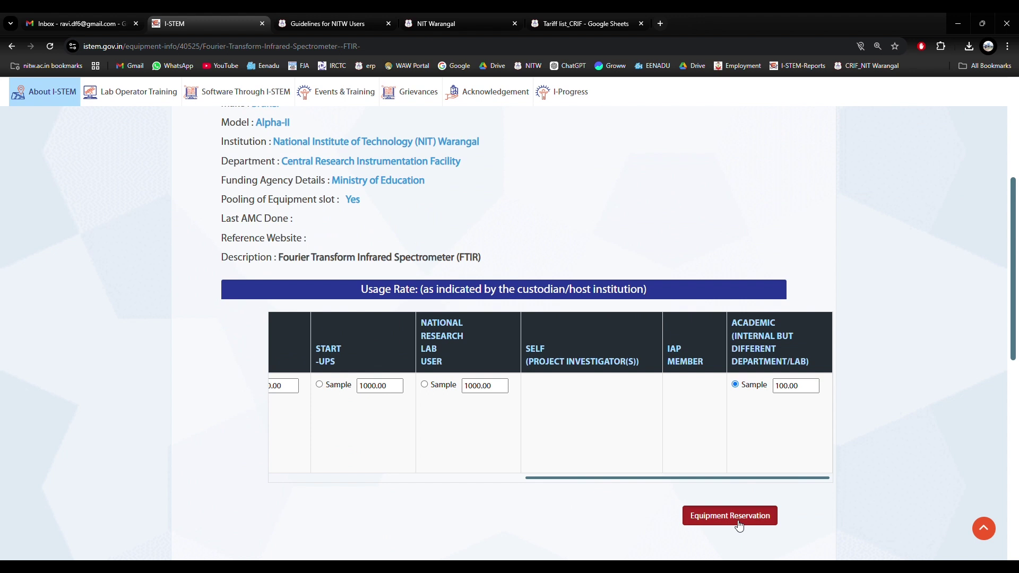
click(222, 165)
Submit the acknowledgement, note the guidelines' CSRF step, and download the FTIR CSRF requisition form.
click(238, 264)
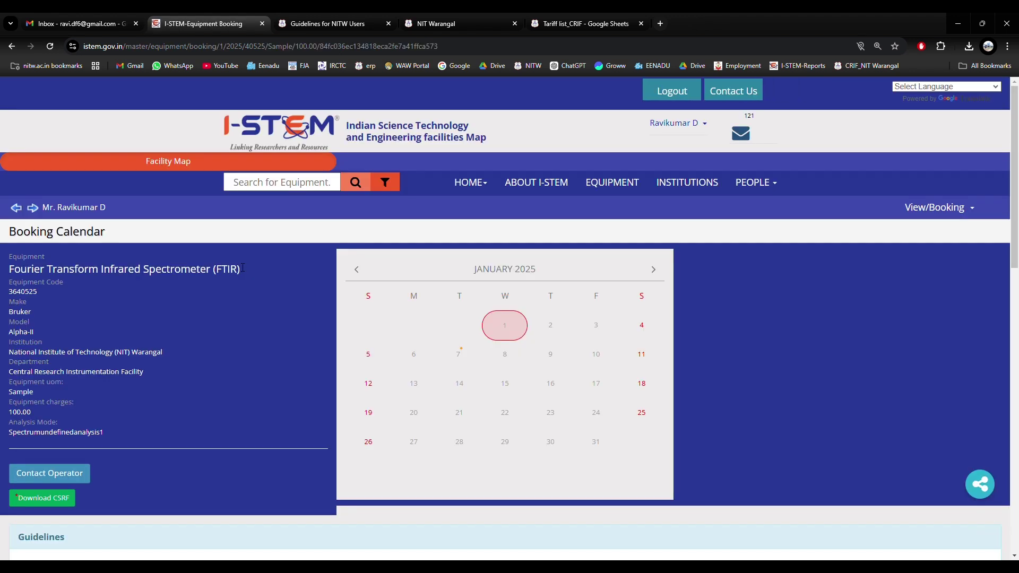
click(324, 25)
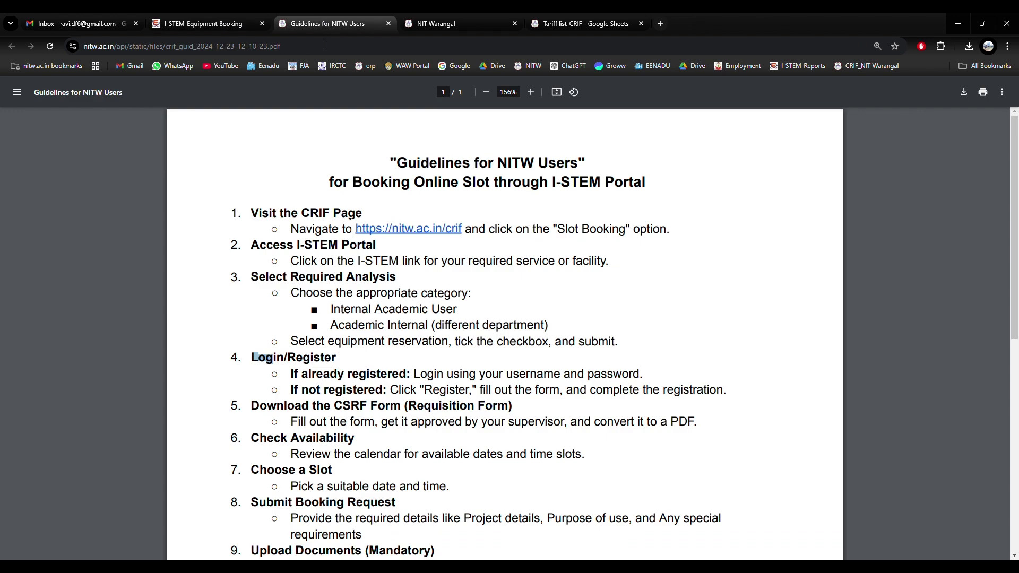
drag(253, 407, 519, 410)
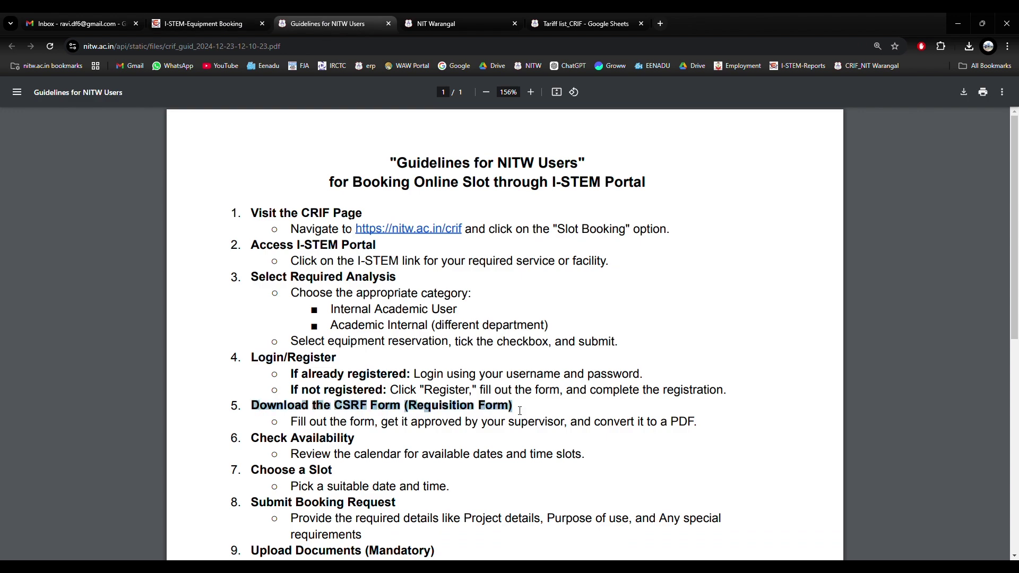
click(207, 21)
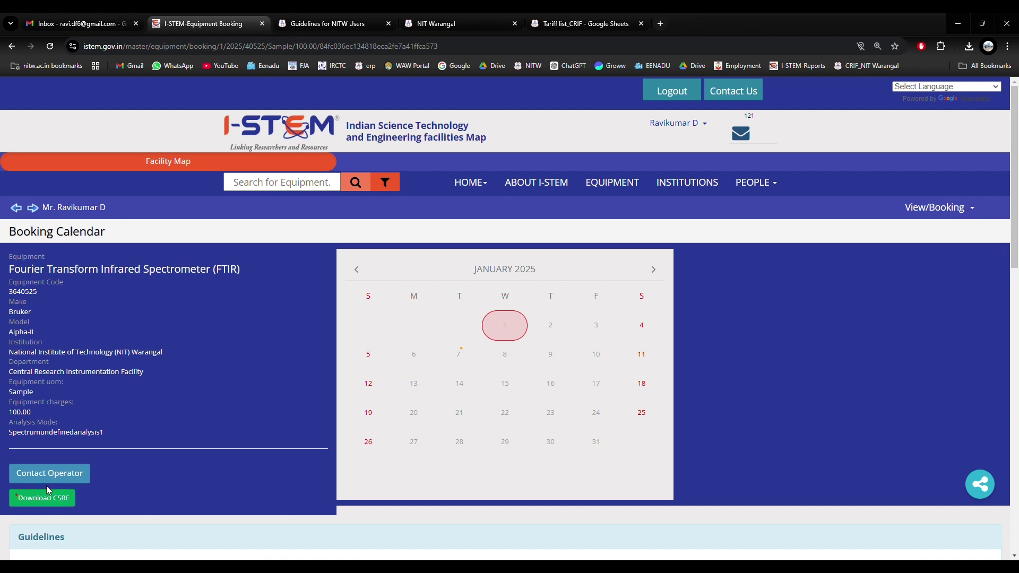
click(53, 504)
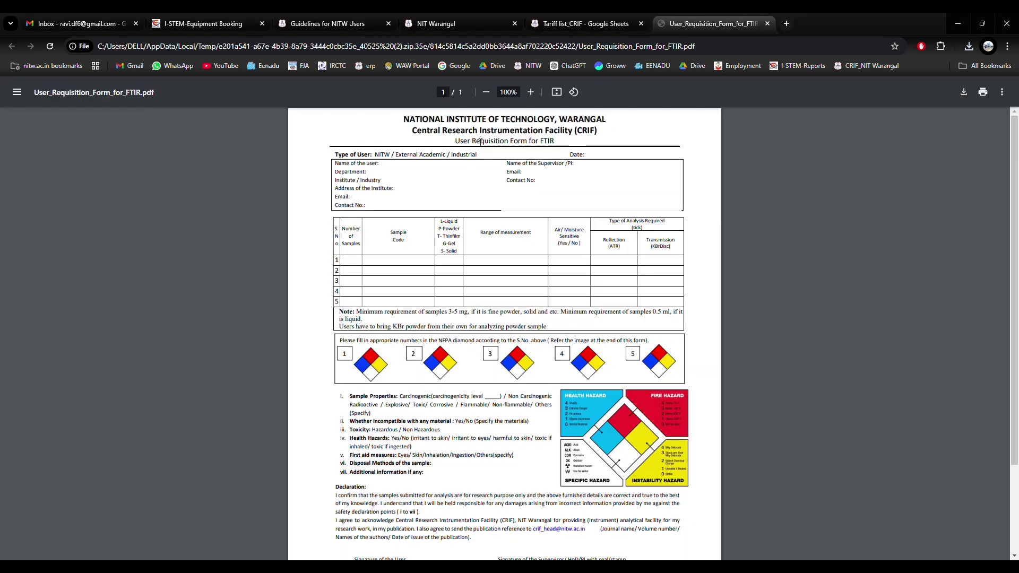
Review the FTIR requisition form, marking its user details, user signature and supervisor signature sections.
click(320, 20)
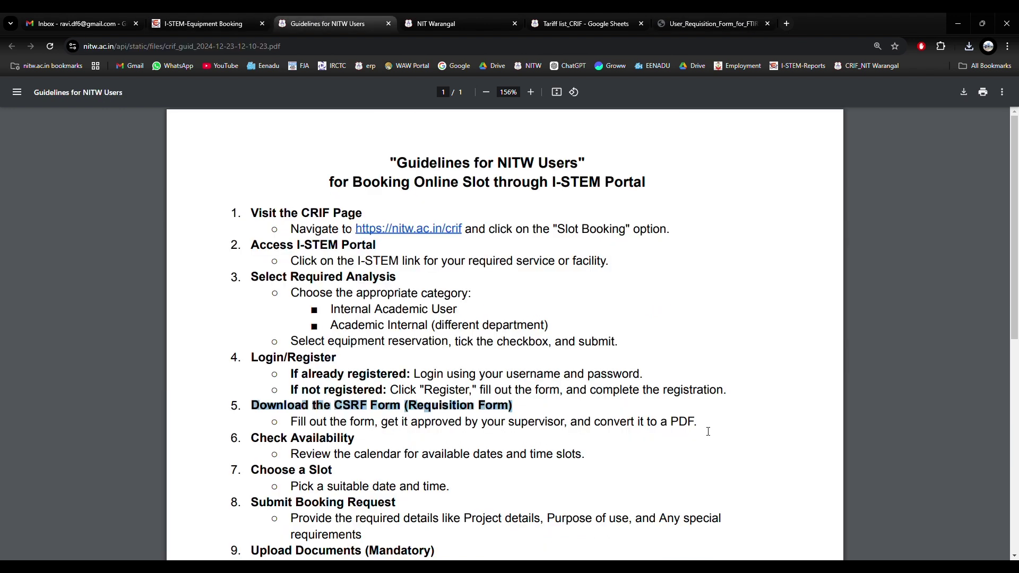
click(721, 20)
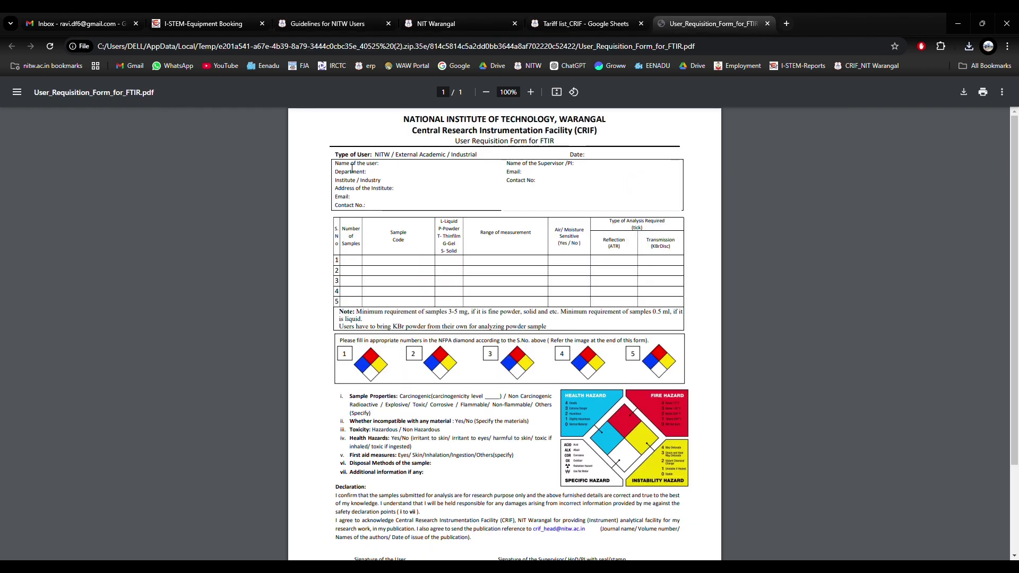
drag(352, 169, 357, 205)
click(353, 274)
scroll(372, 294, down, 2)
mouse_move(350, 284)
mouse_down()
mouse_move(387, 334)
mouse_move(413, 335)
mouse_up()
drag(354, 448, 417, 455)
drag(503, 449, 614, 454)
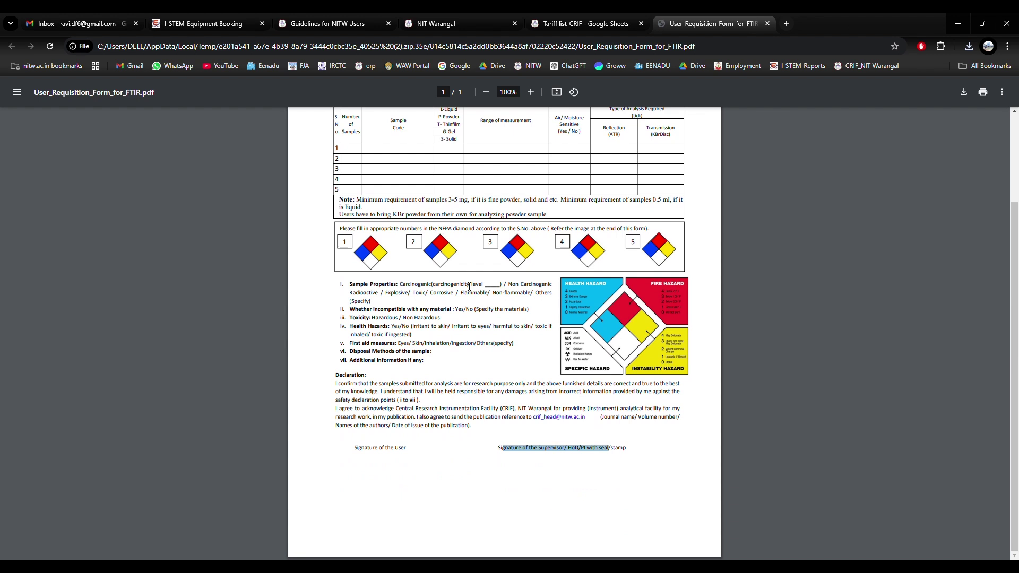
scroll(540, 498, up, 2)
scroll(540, 498, down, 2)
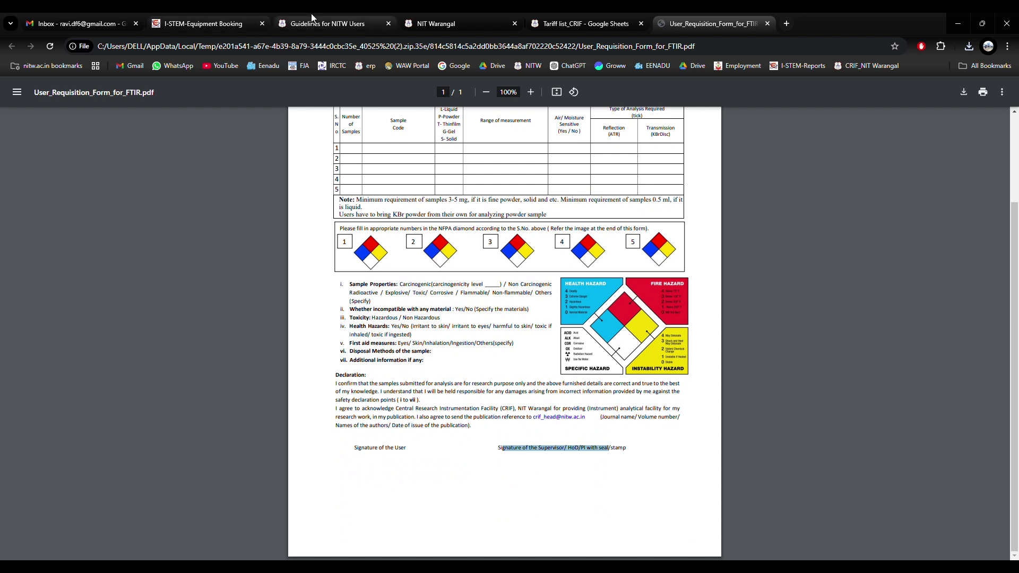
Clear the CSRF-step highlight in the guidelines and return to the FTIR booking calendar.
click(321, 23)
click(684, 428)
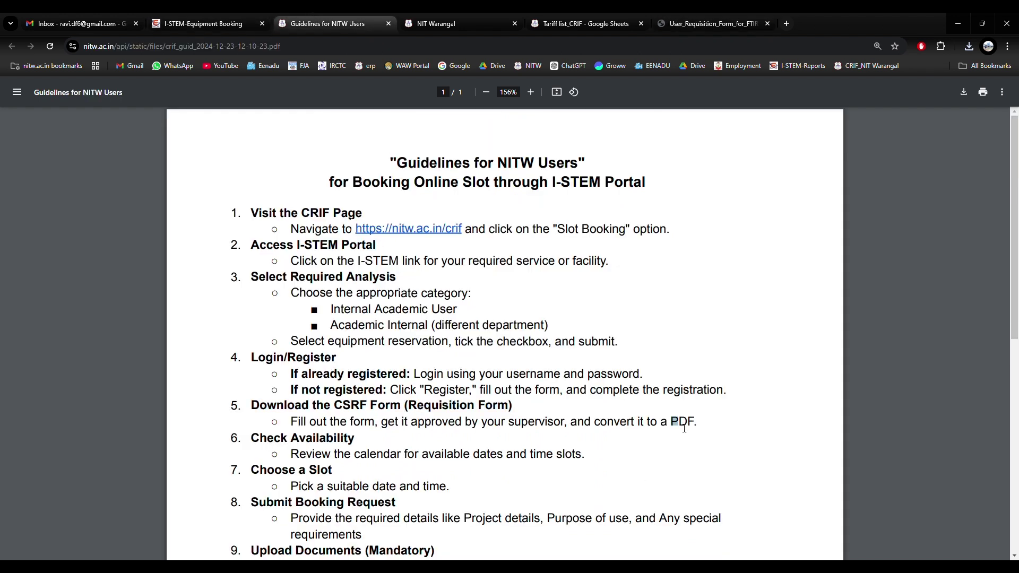
scroll(275, 356, down, 3)
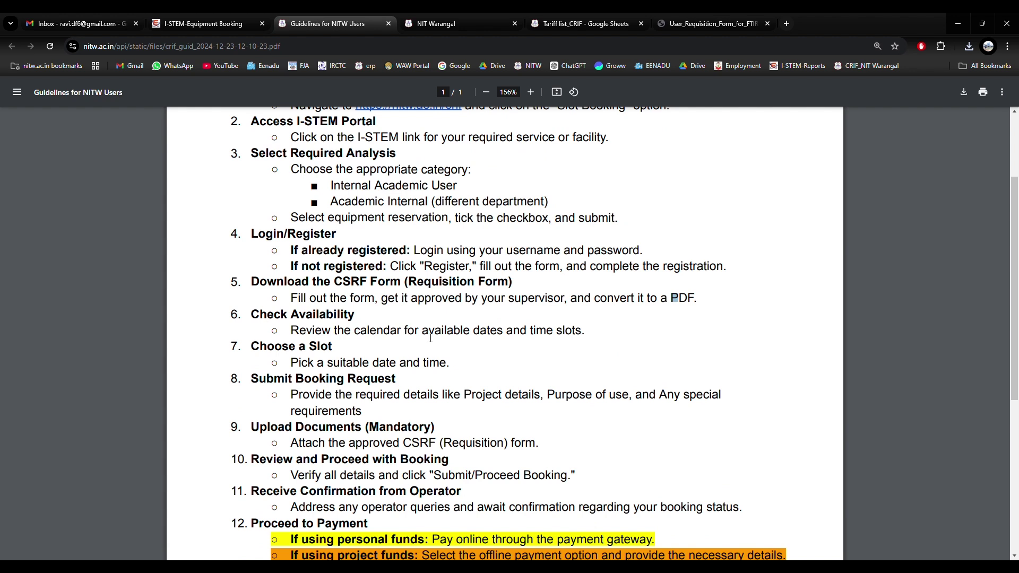
click(218, 23)
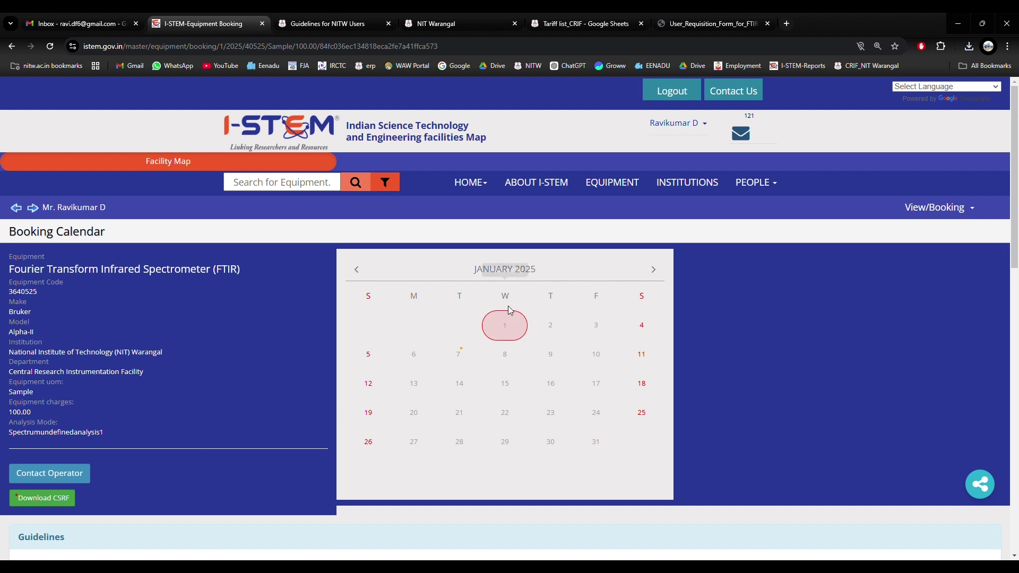
Browse the FTIR calendar, pick Thursday 9 January 2025, and request the 09:00–10:00 slot.
click(510, 324)
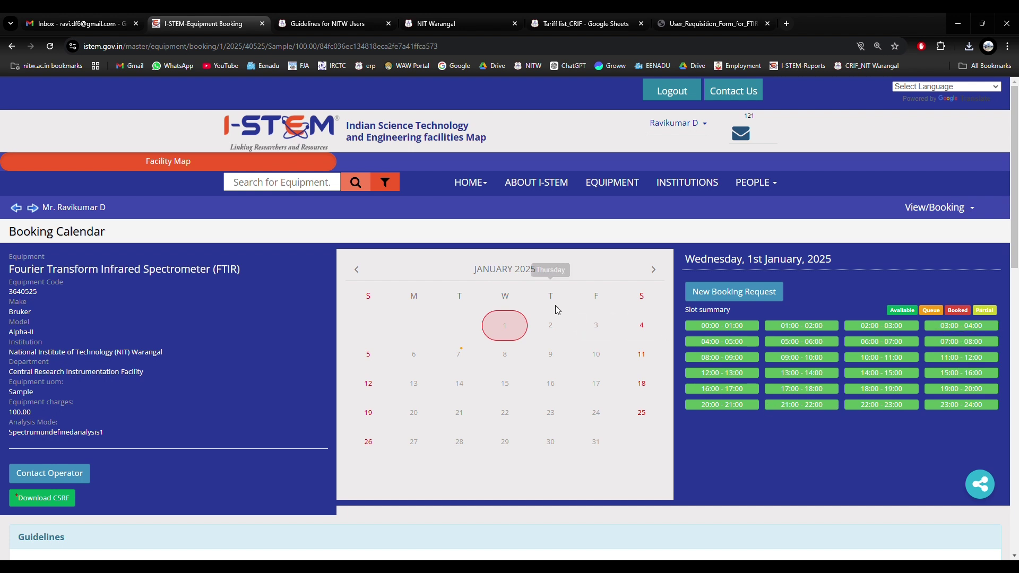
click(511, 357)
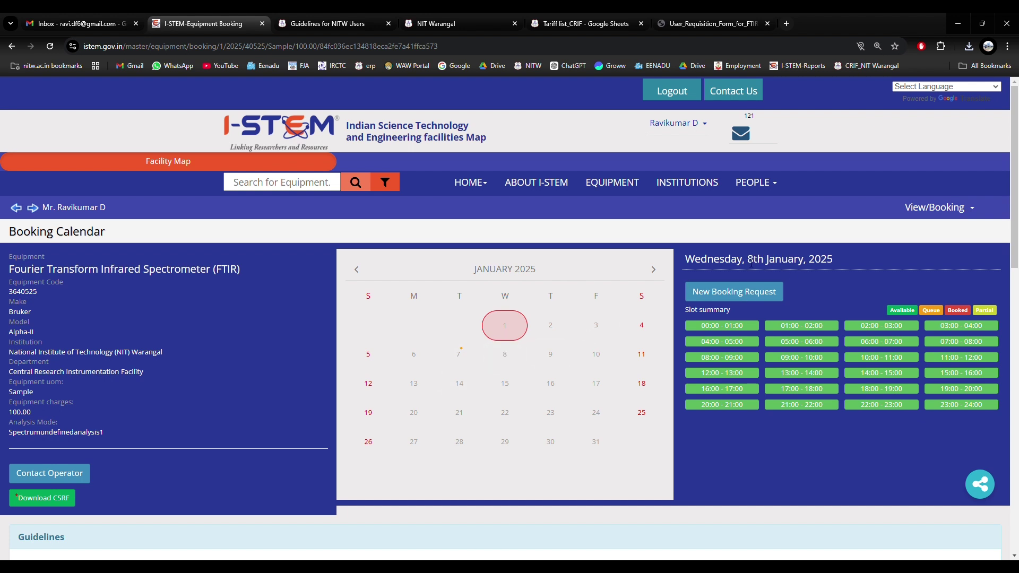
drag(749, 266, 788, 267)
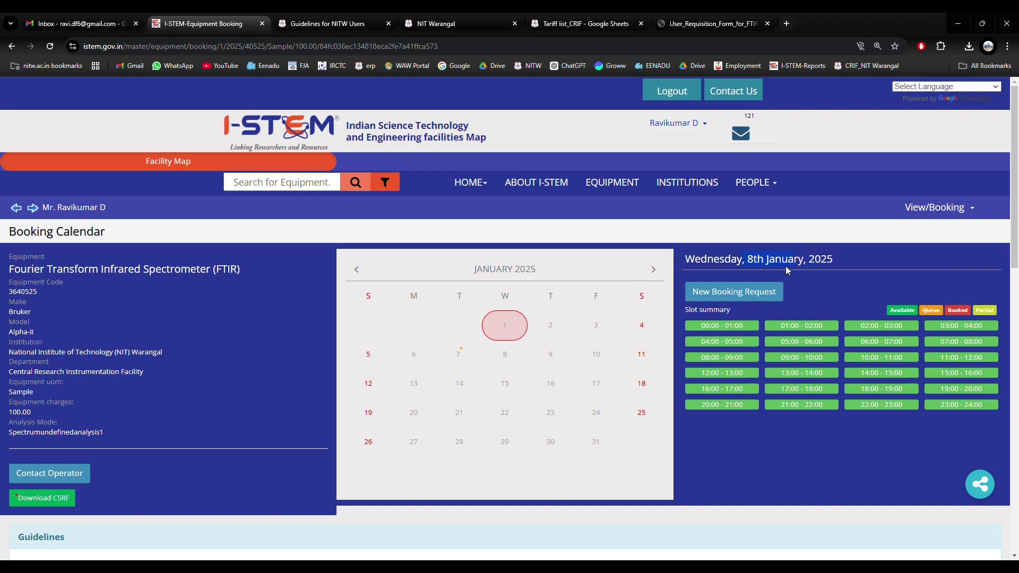
click(598, 356)
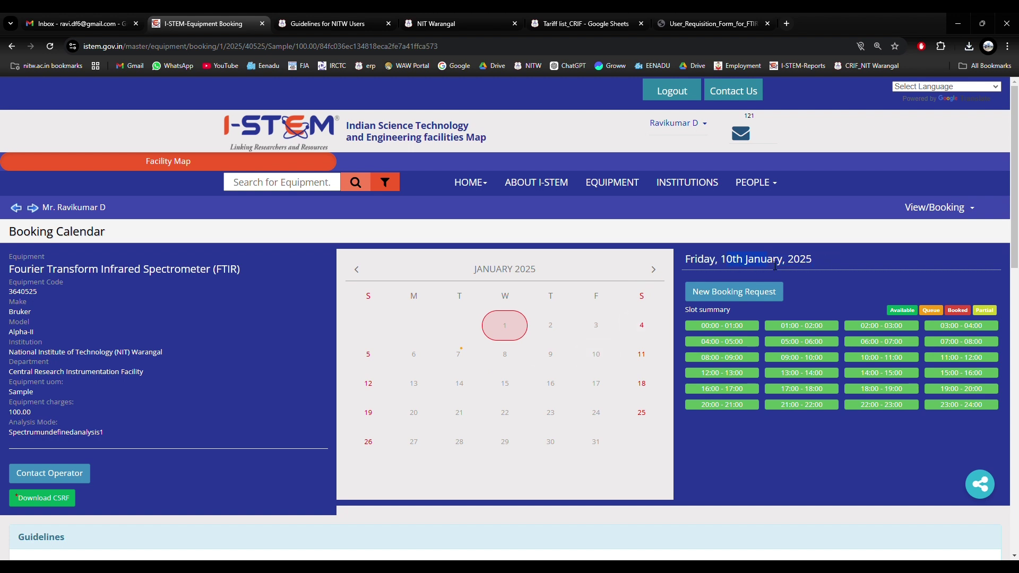
click(558, 360)
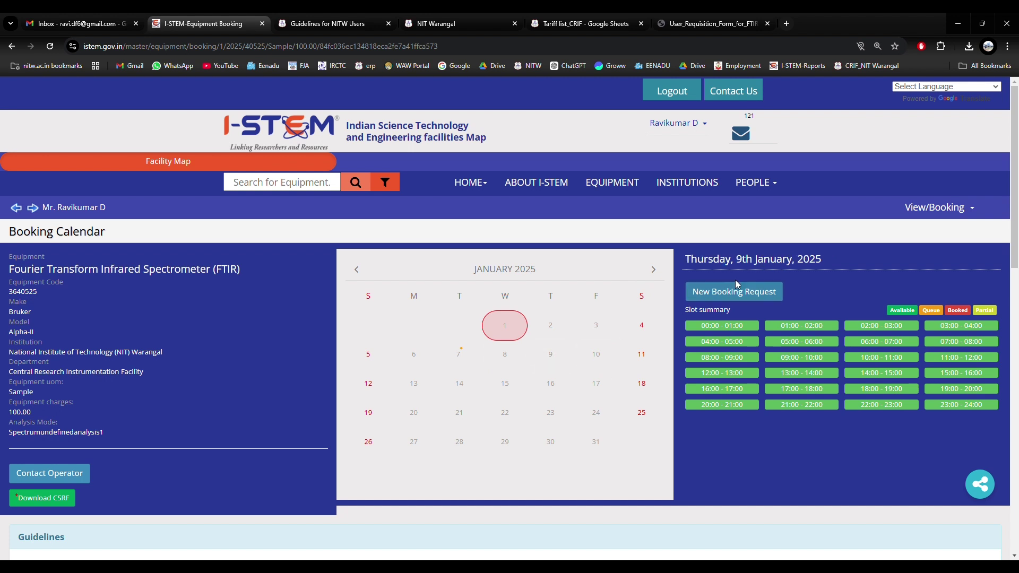
click(799, 359)
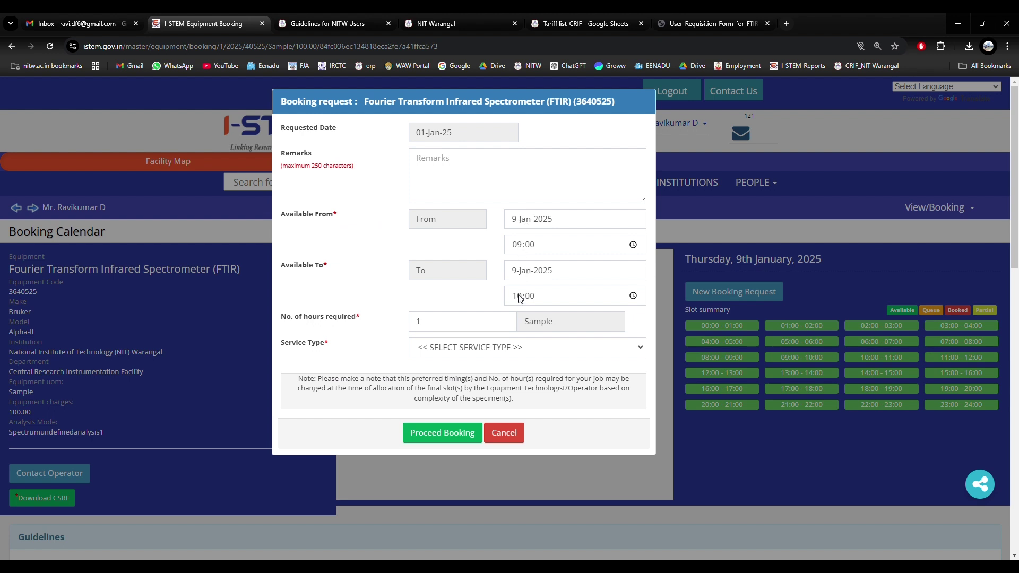
Set the booking request's sample count to 3.
click(417, 330)
key(BackSpace)
text(5)
double_click(420, 326)
text(3)
Choose Characterization as the service type, then view the Guidelines for NITW Users.
click(486, 347)
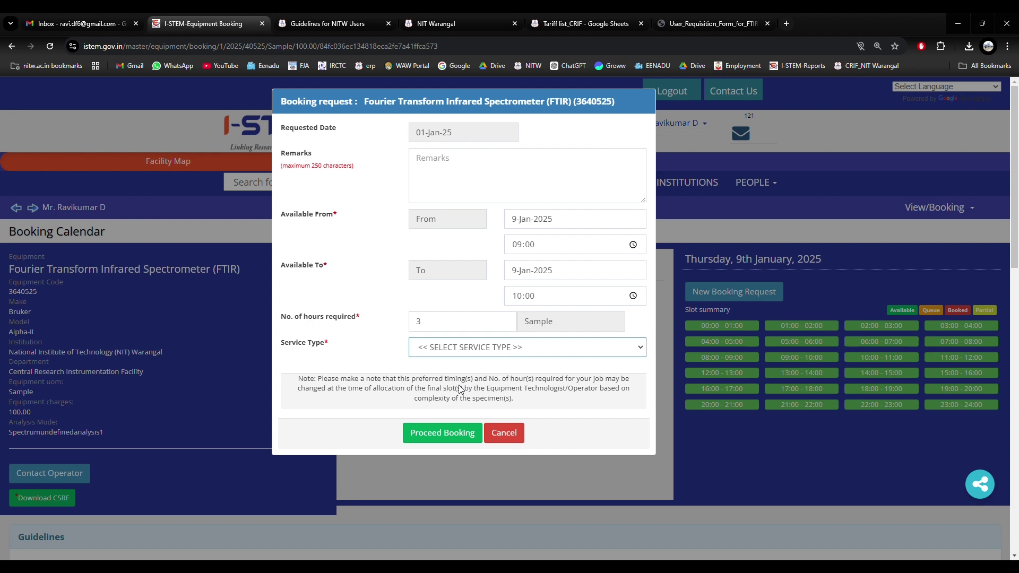
click(463, 384)
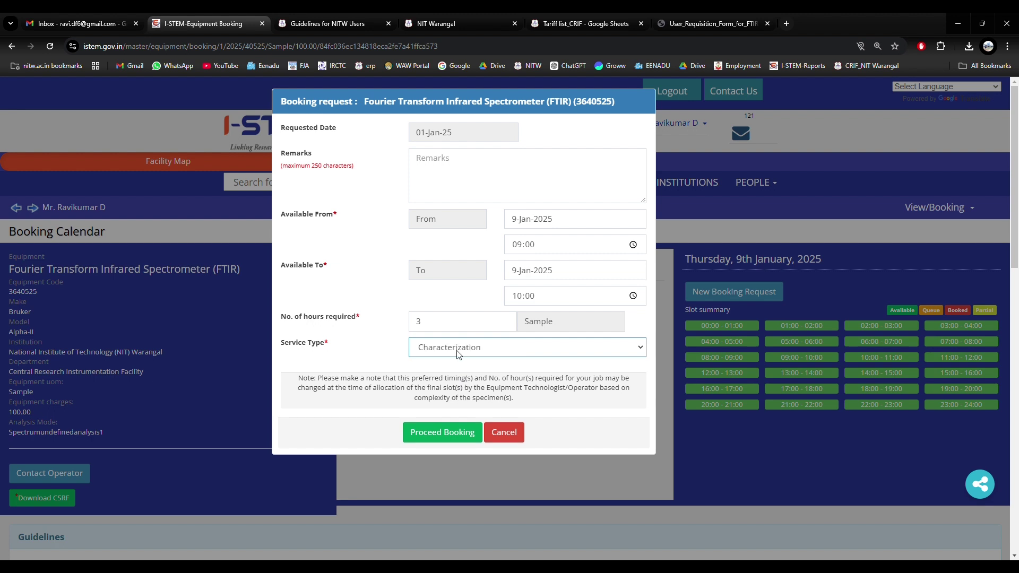
click(328, 24)
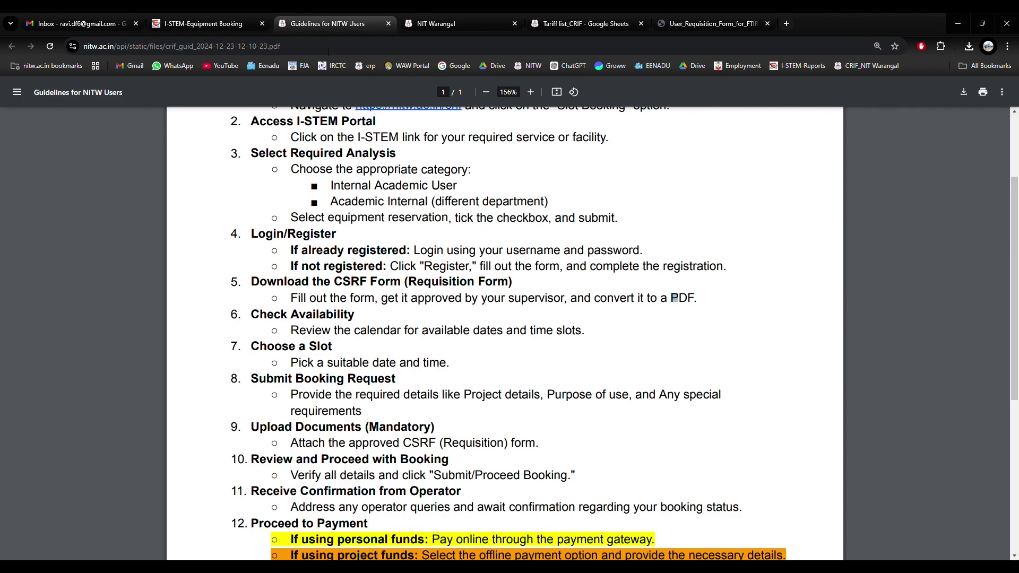
Highlight the 'Choose a Slot' step in the guidelines PDF, then return to the FTIR booking request.
drag(266, 353, 317, 352)
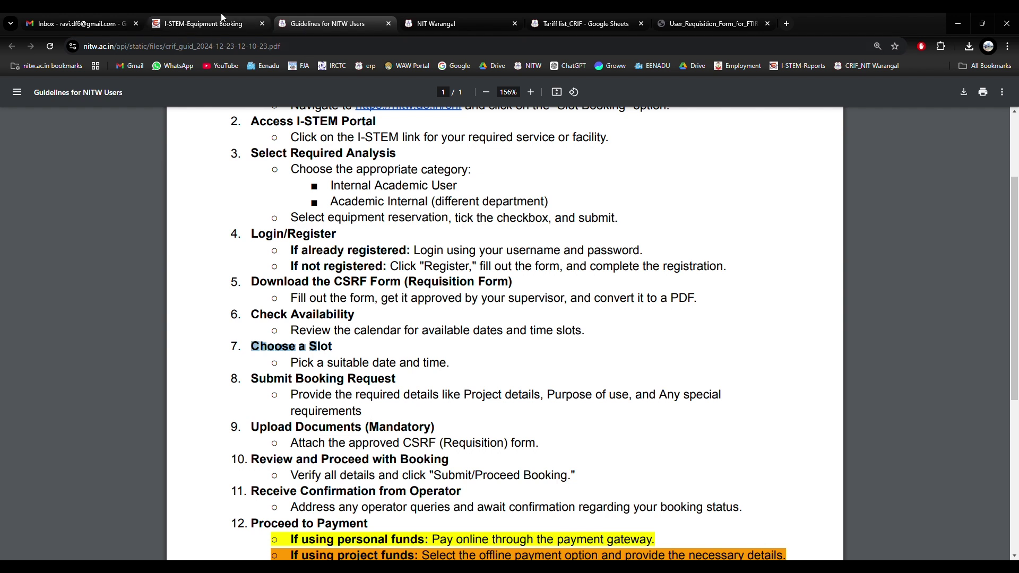
click(207, 24)
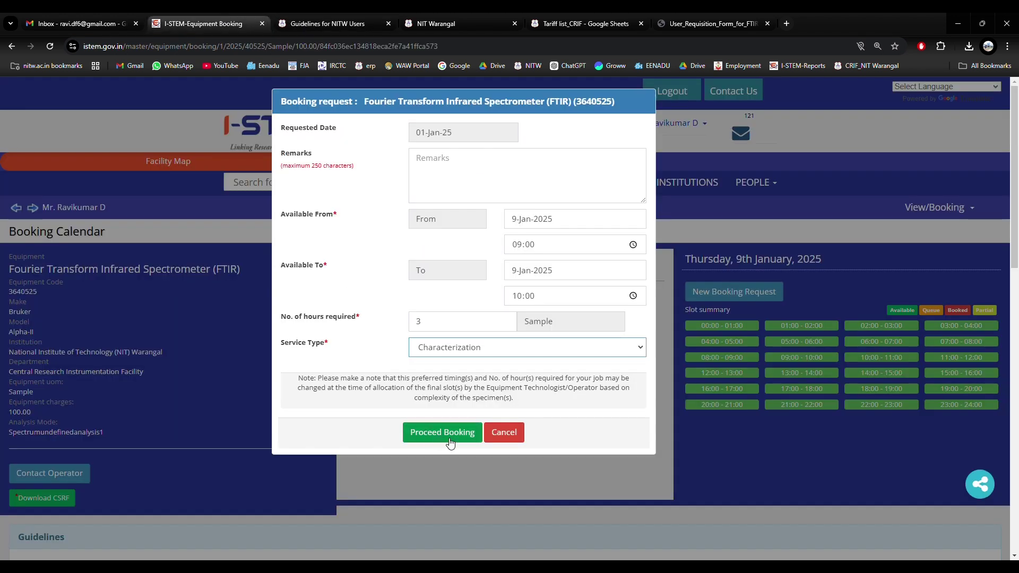
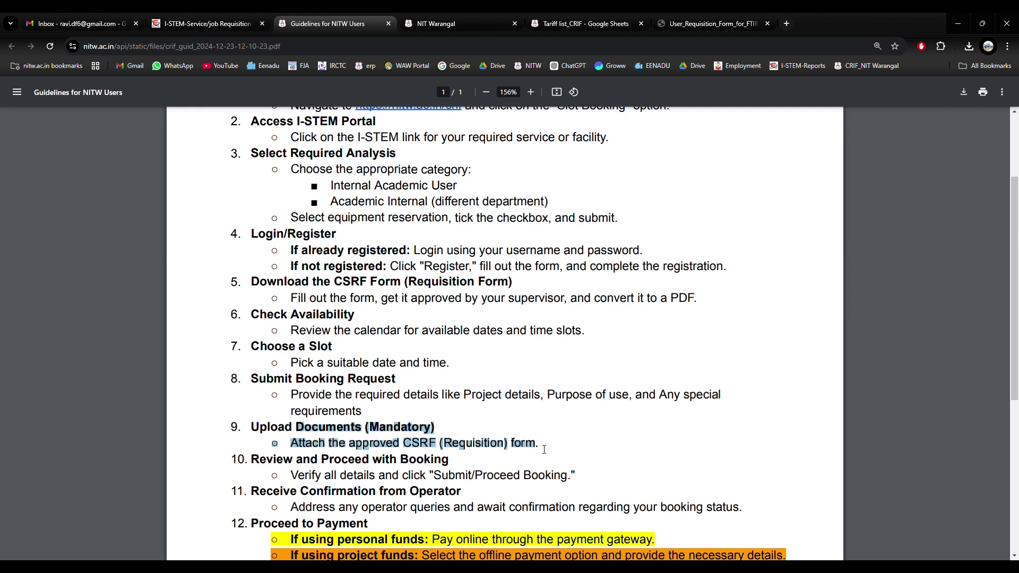
Review the personal details and the FTIR booking: 3 hours, 9-Jan-2025 09:00–10:00, ₹300 estimated.
click(198, 17)
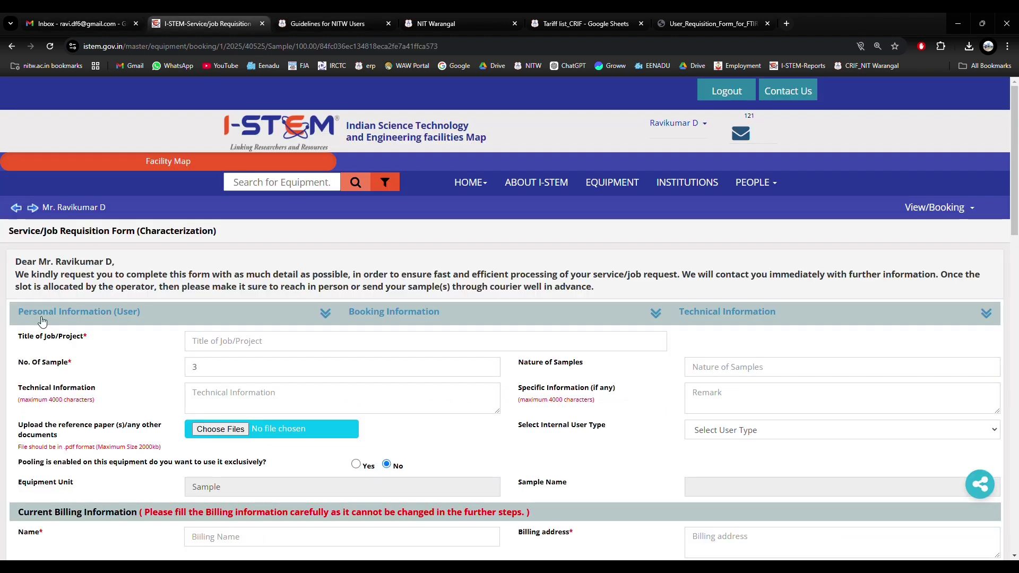
click(244, 317)
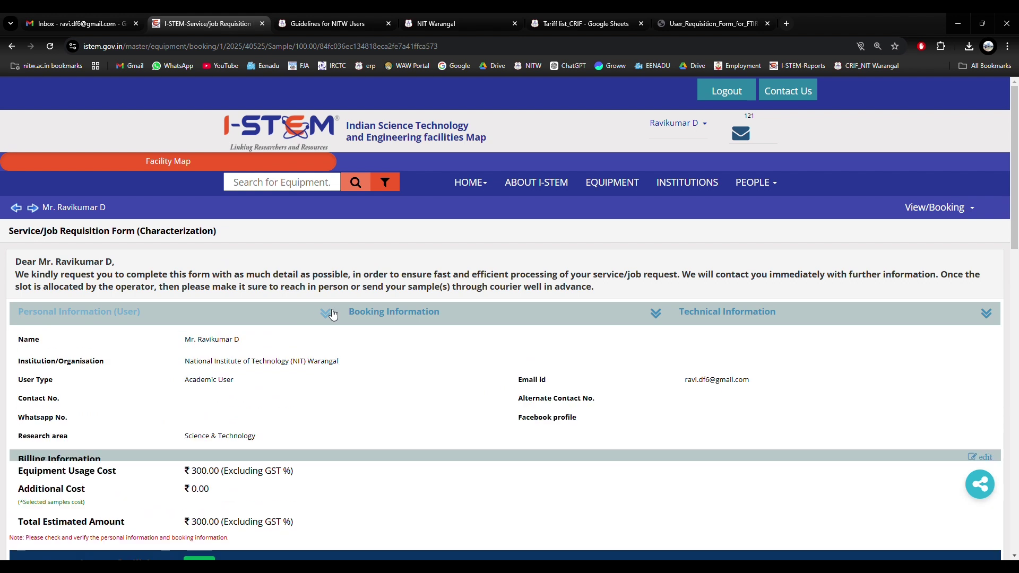
scroll(232, 401, down, 2)
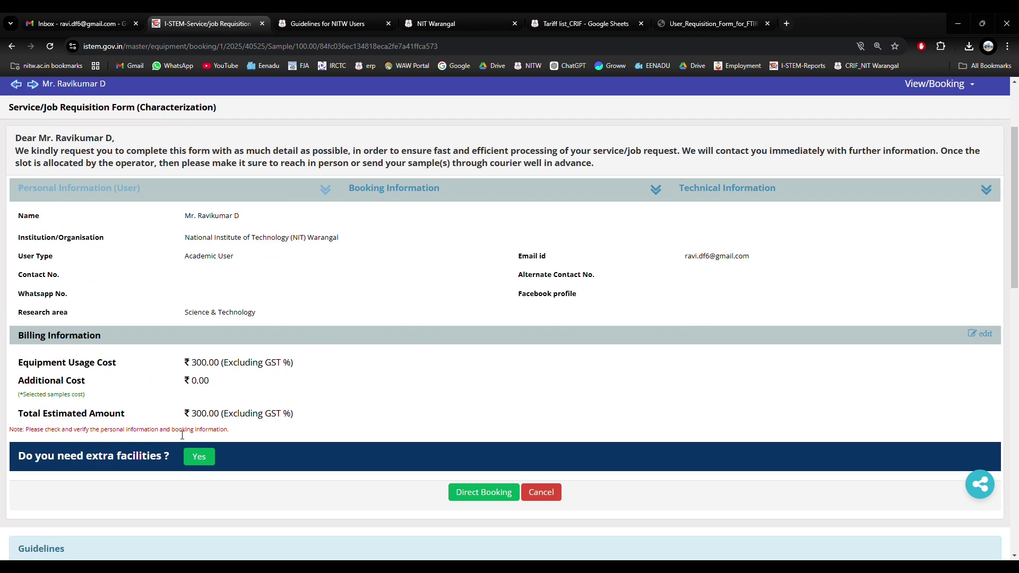
click(658, 191)
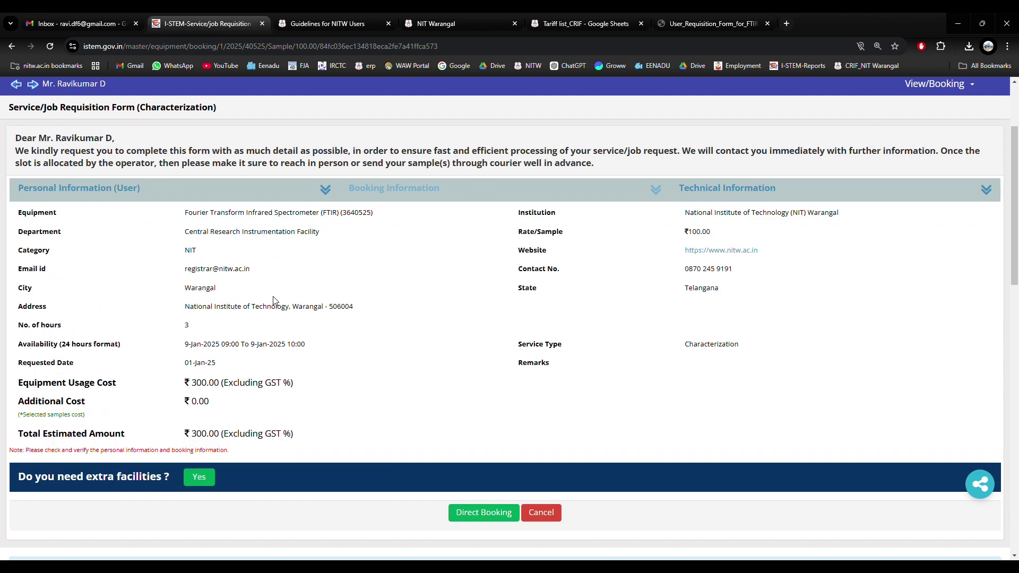
drag(192, 345, 273, 351)
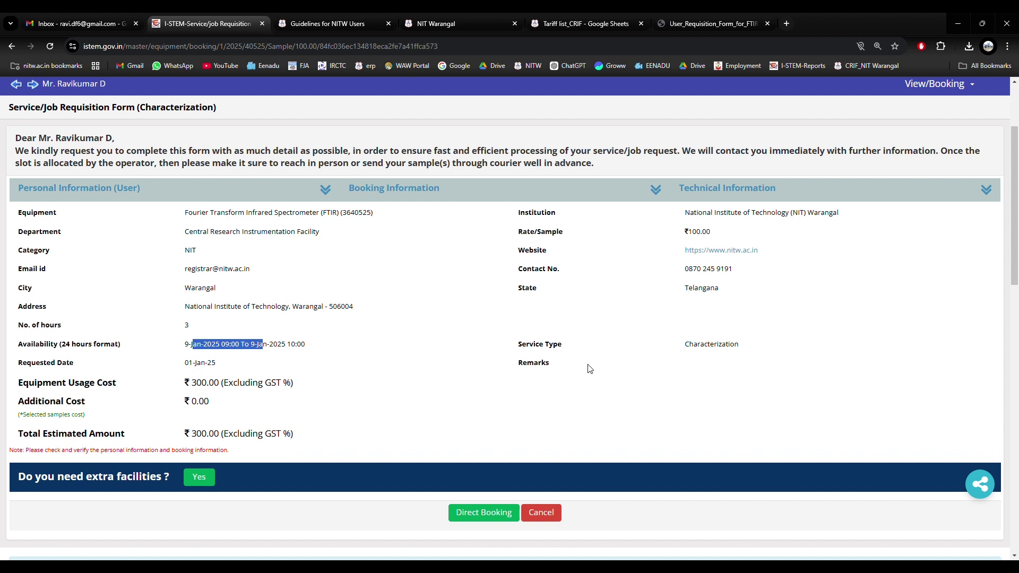
click(771, 191)
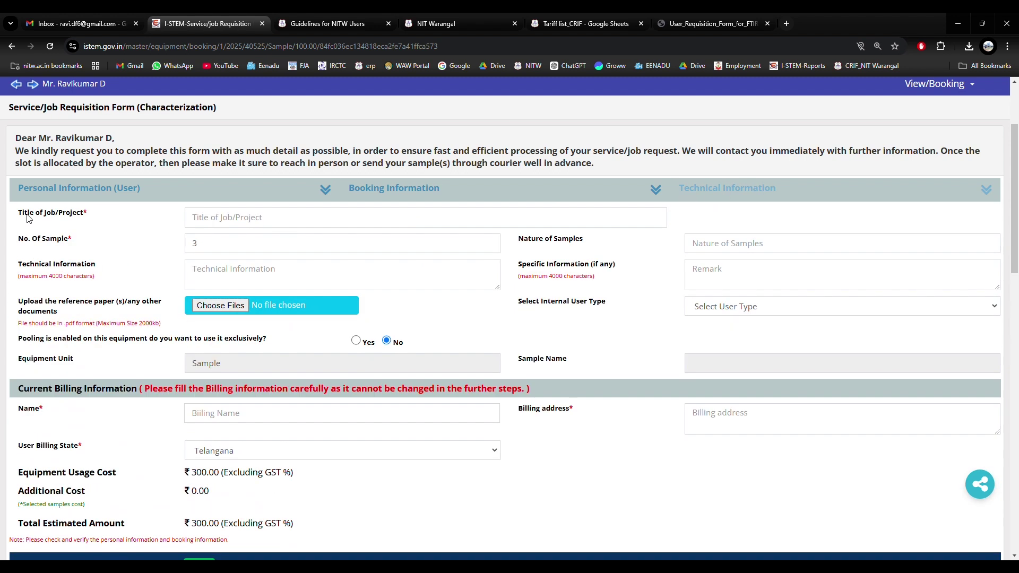
Enter 'demo' as job title, nature of samples, technical and specific information, keeping 3 samples.
click(220, 222)
text(demo)
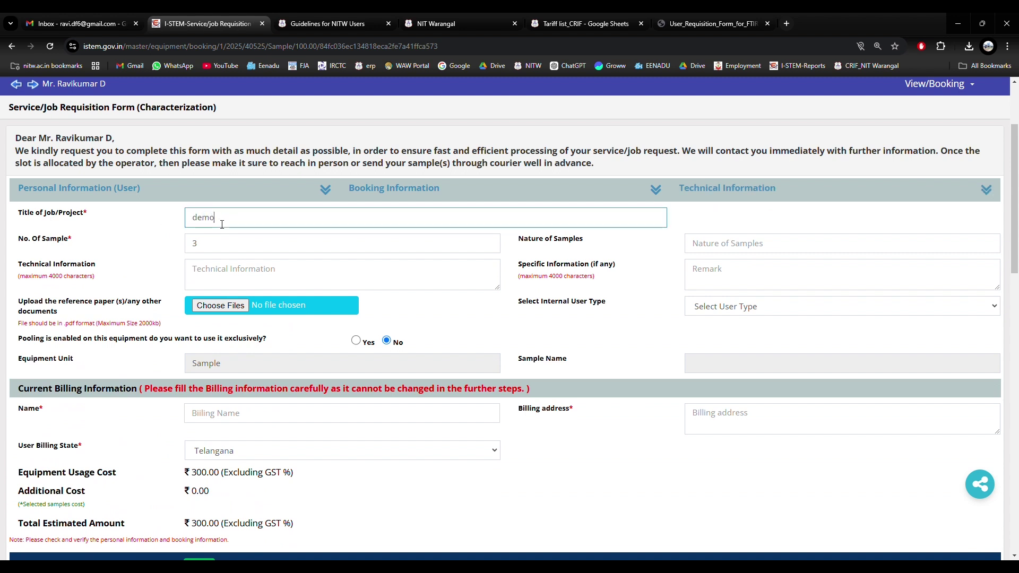
click(424, 246)
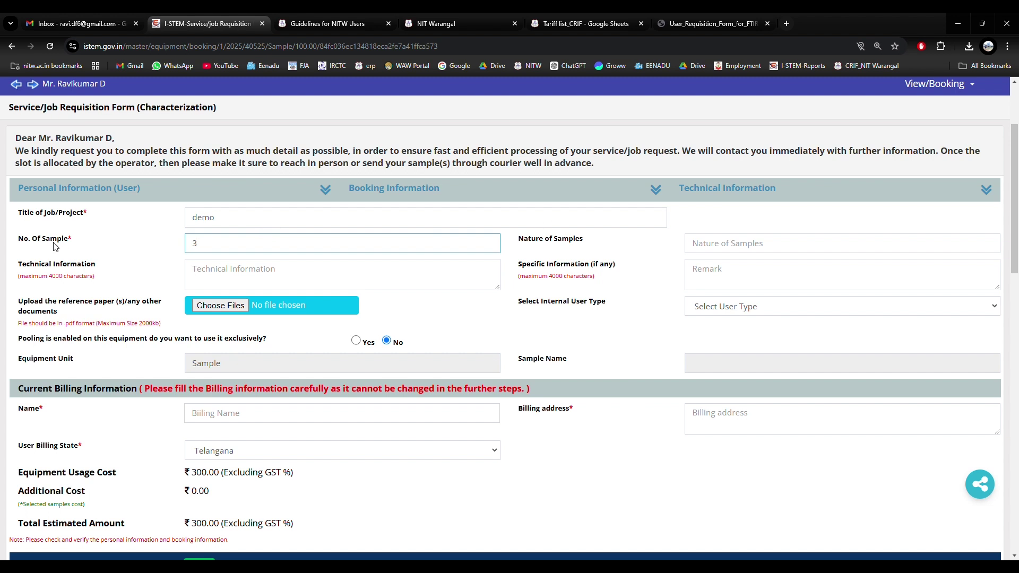
double_click(198, 252)
click(713, 244)
text(demo)
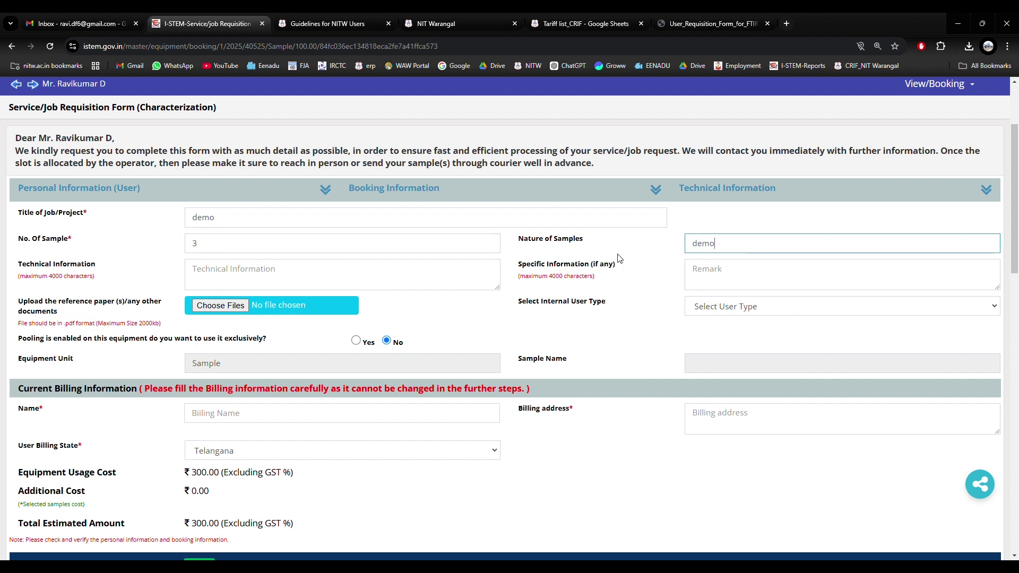
click(218, 275)
text(demo)
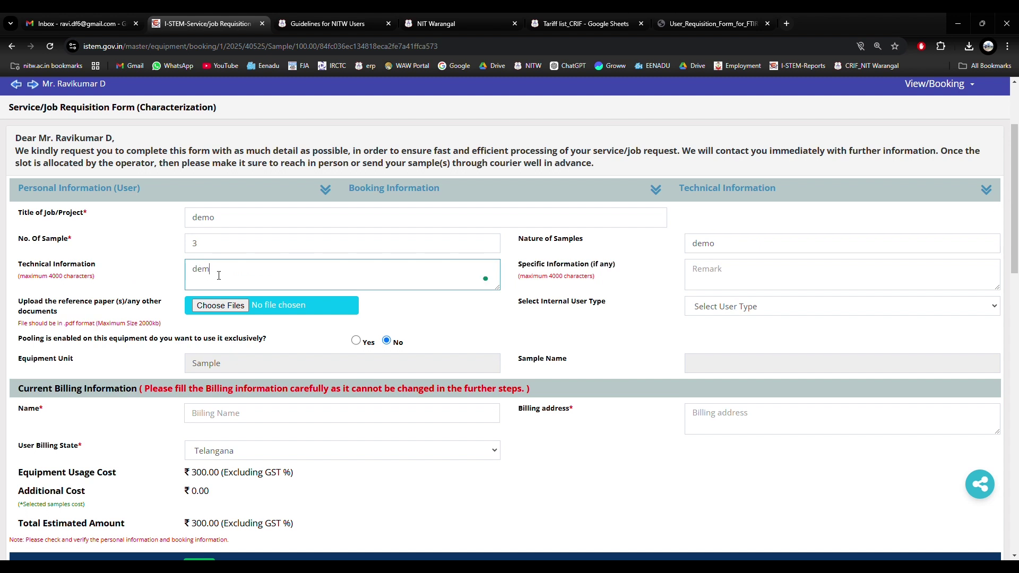
click(710, 270)
text(demo)
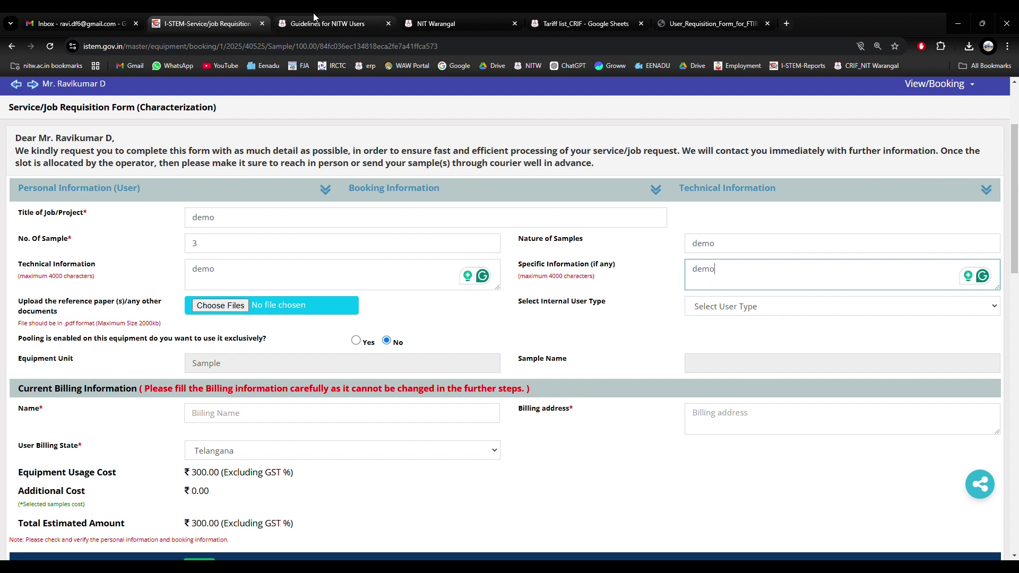
Check the document guidelines, then attach the approved requisition PDF ending 'ISTEM.pdf' as reference.
click(339, 17)
click(299, 434)
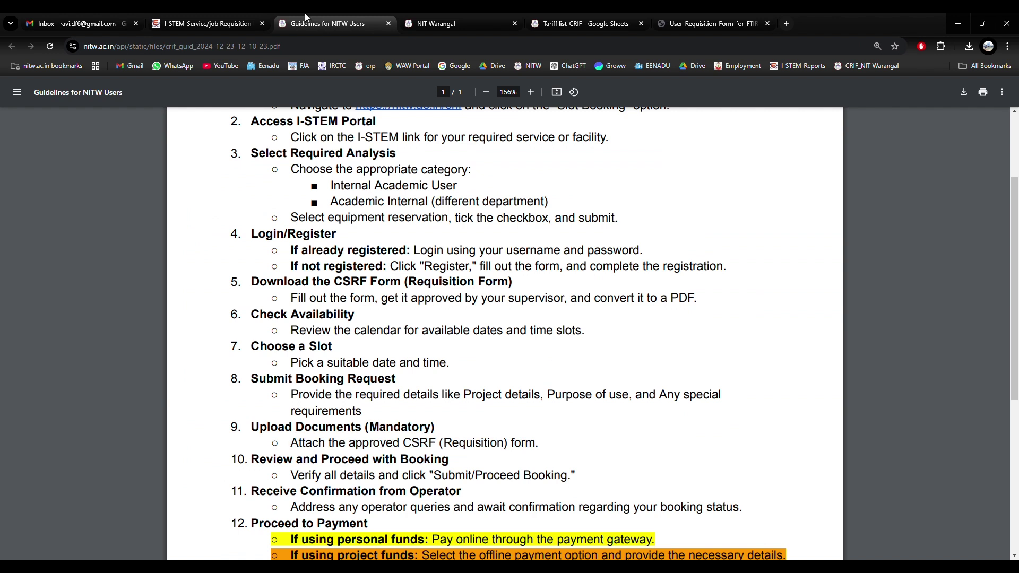
click(211, 23)
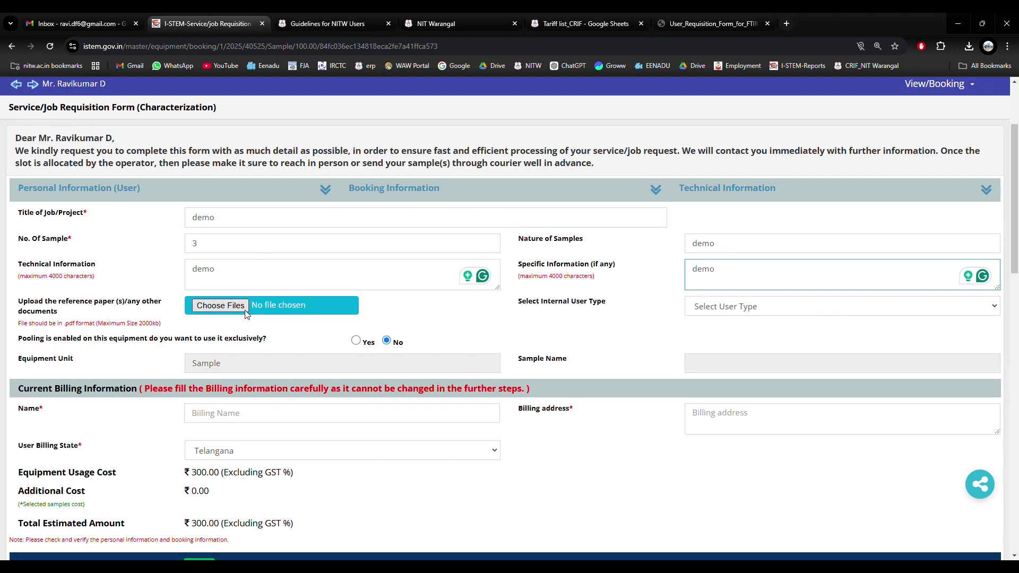
click(225, 309)
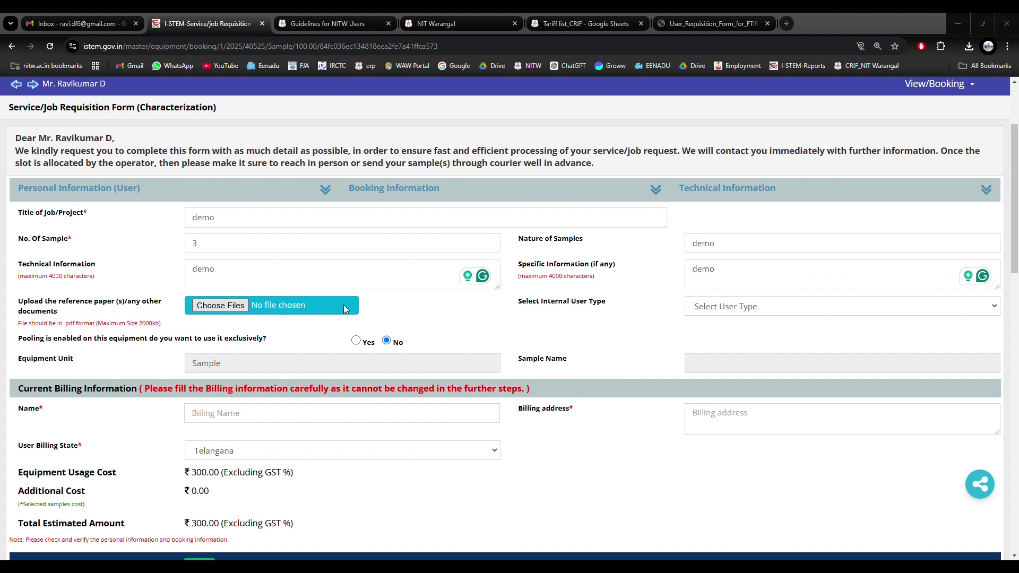
double_click(277, 305)
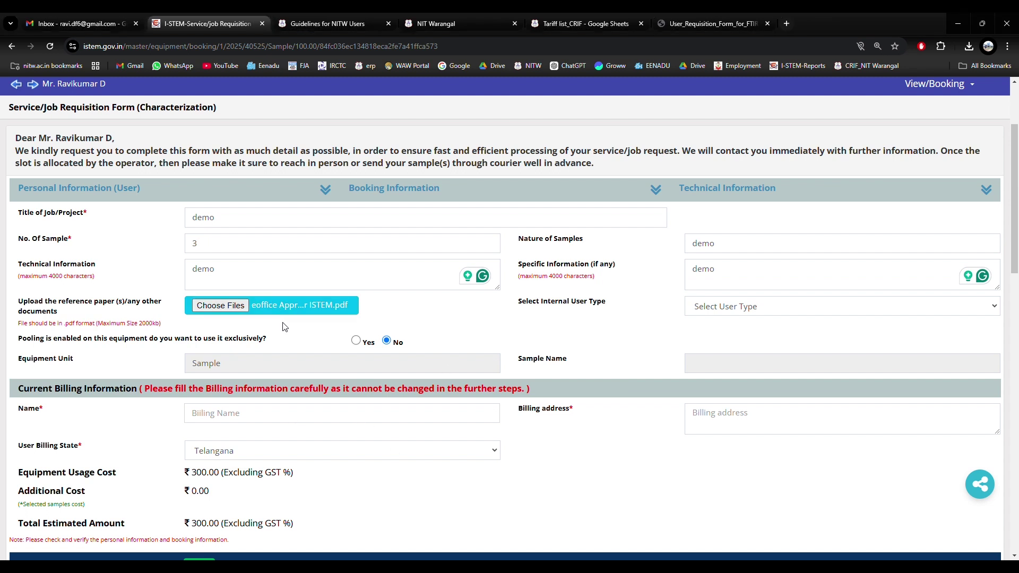
Enter 'demo' as Billing Name and Billing address and confirm the ₹300.00 estimated cost.
scroll(355, 365, down, 2)
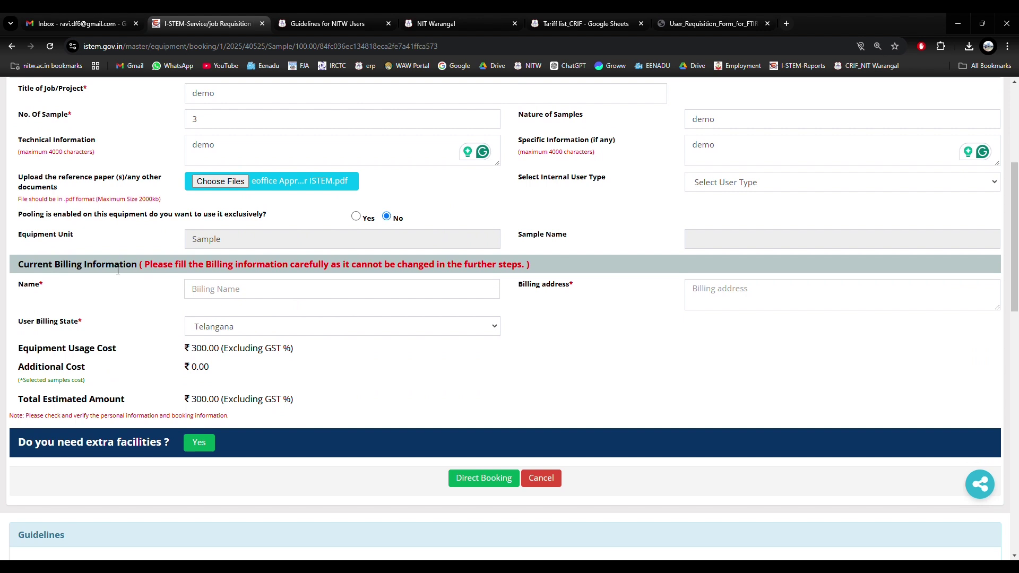
click(239, 291)
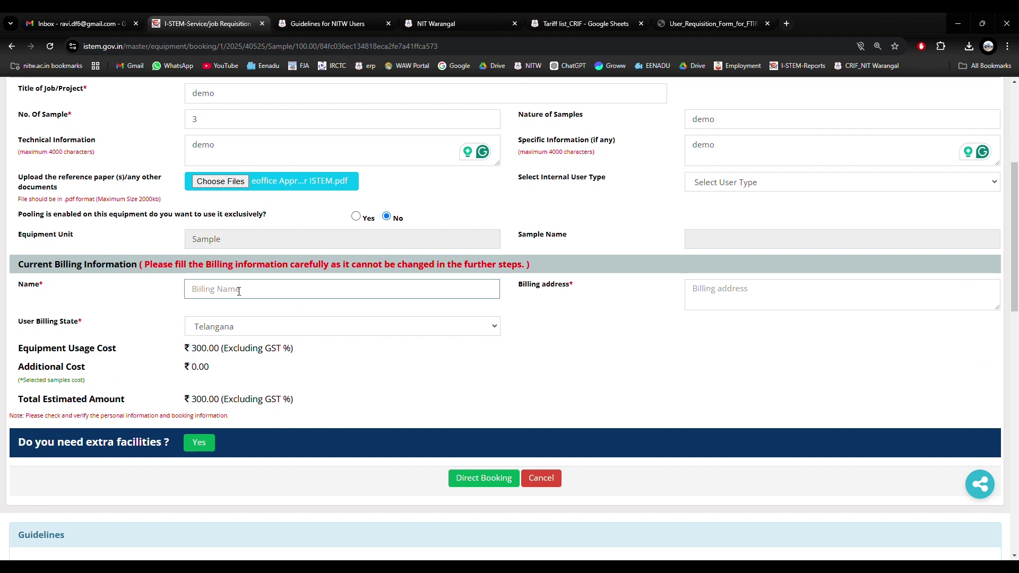
text(demo)
click(878, 291)
text(demo)
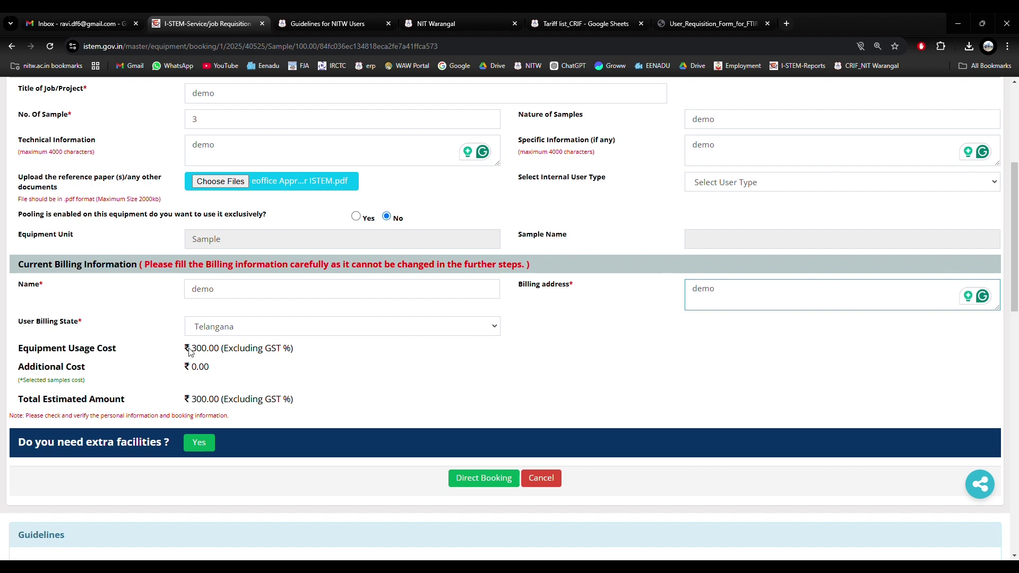
drag(189, 352, 221, 350)
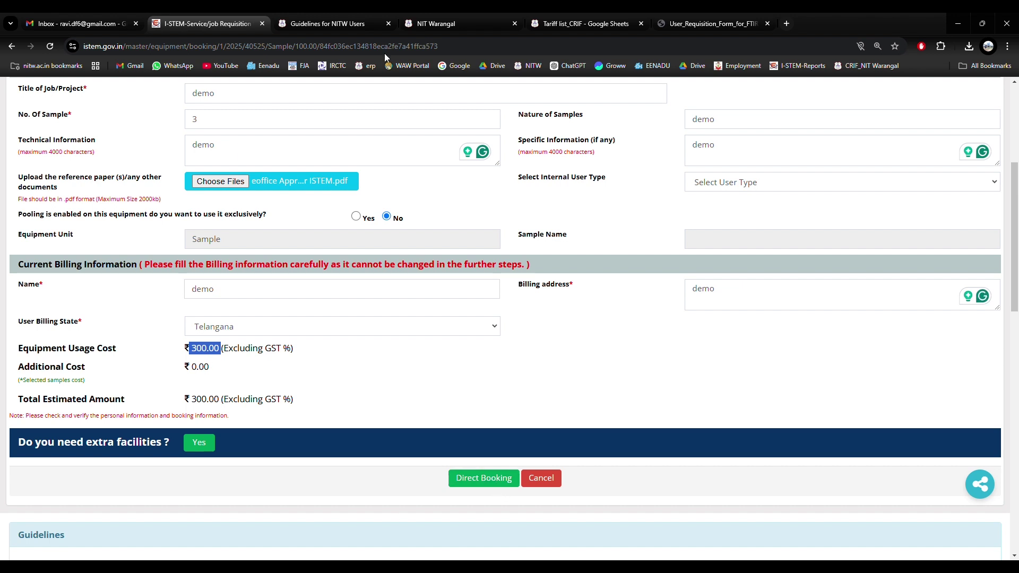
click(334, 20)
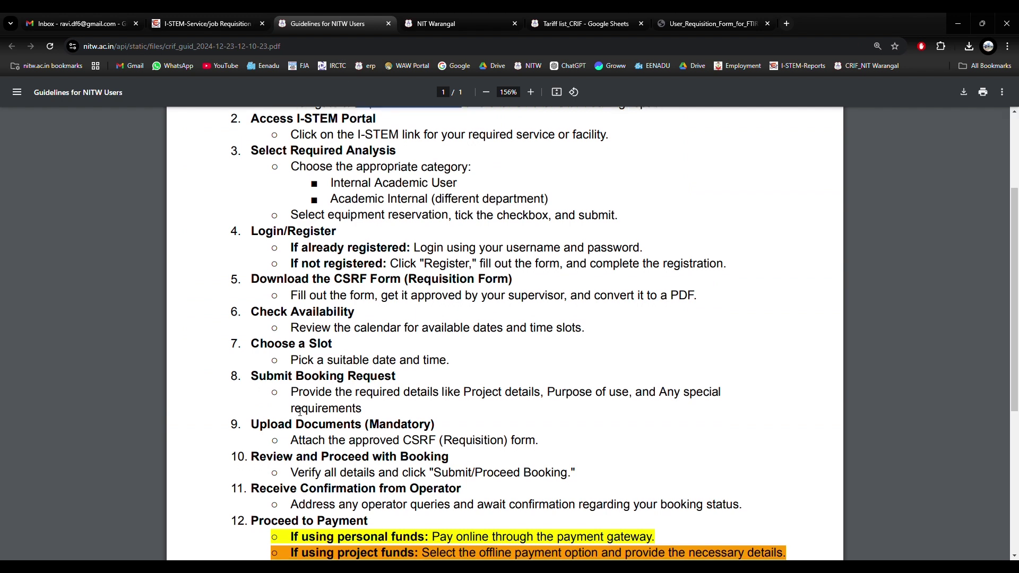
Read the guidelines through step 10, then submit the filled form with Direct Booking.
scroll(300, 412, down, 2)
drag(266, 336, 453, 342)
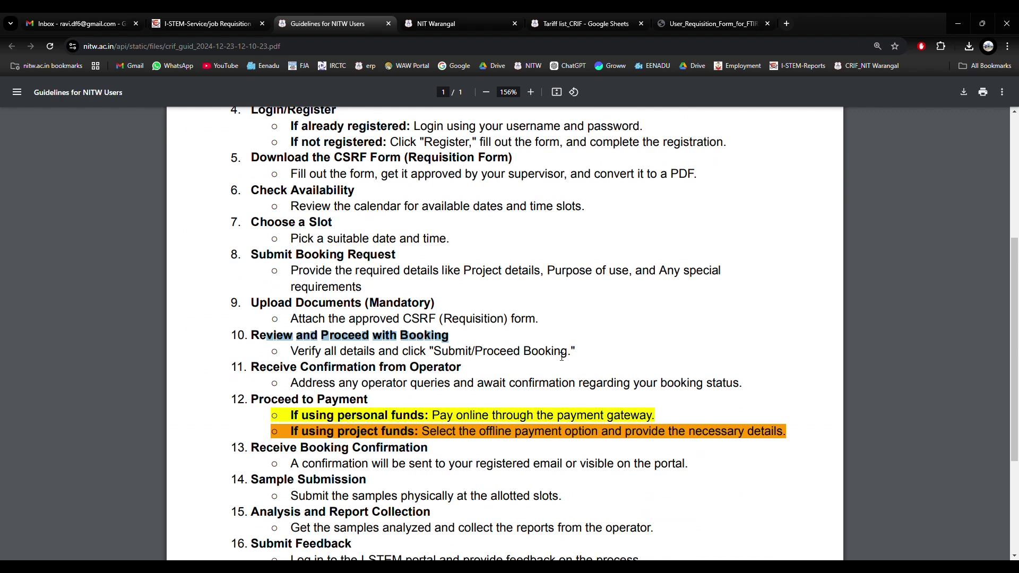
click(200, 24)
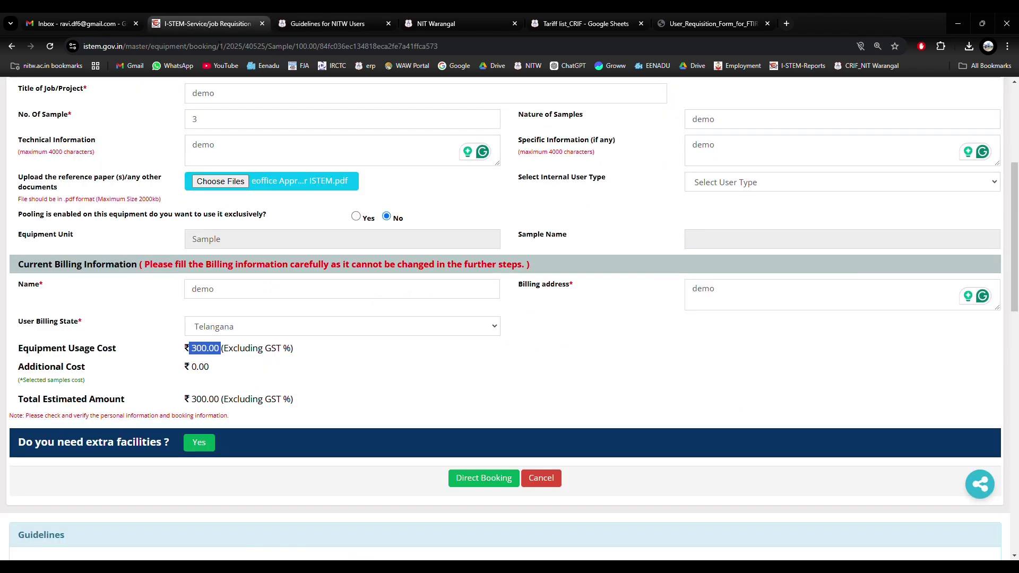
click(477, 481)
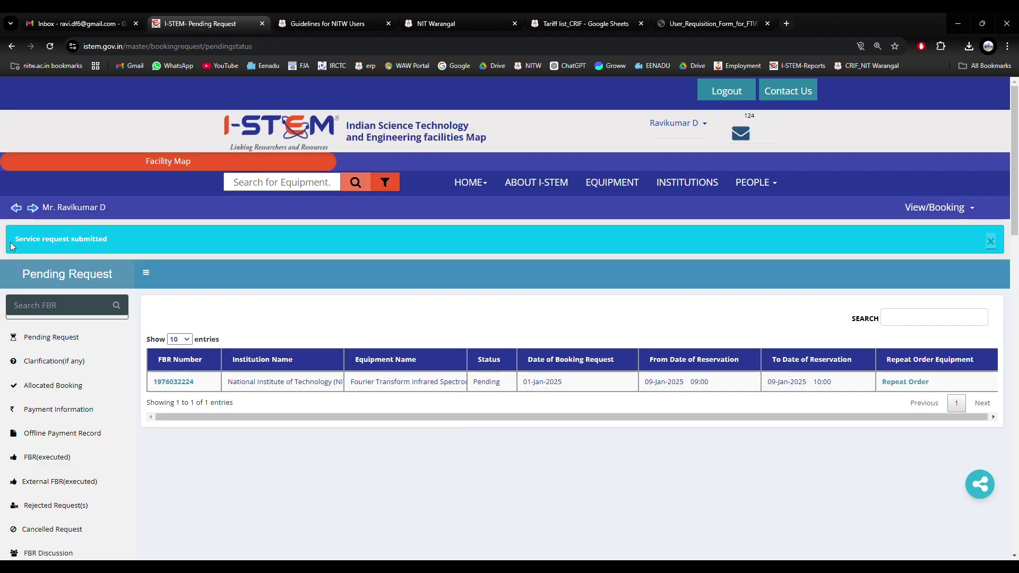
drag(12, 246, 111, 248)
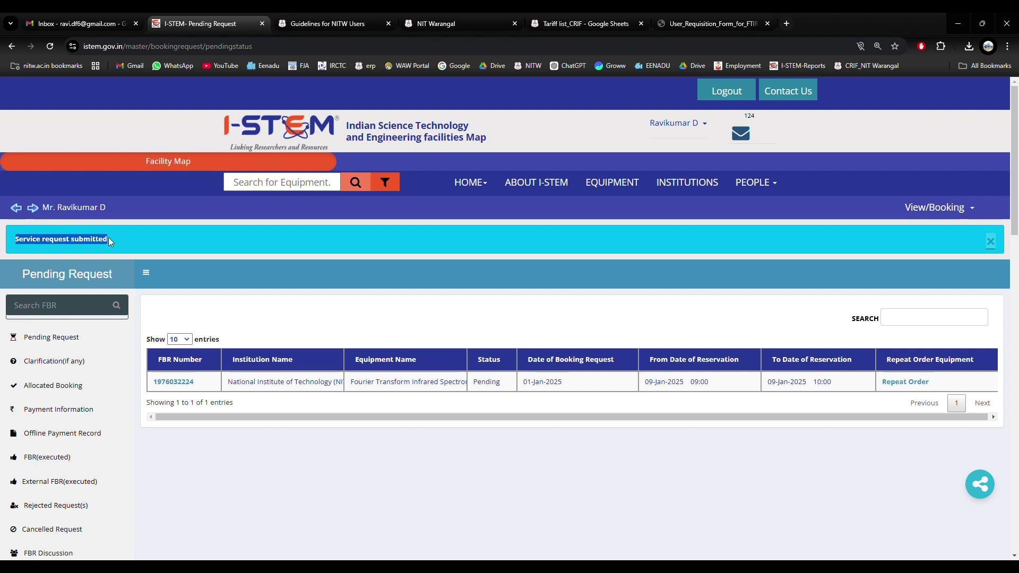
click(108, 237)
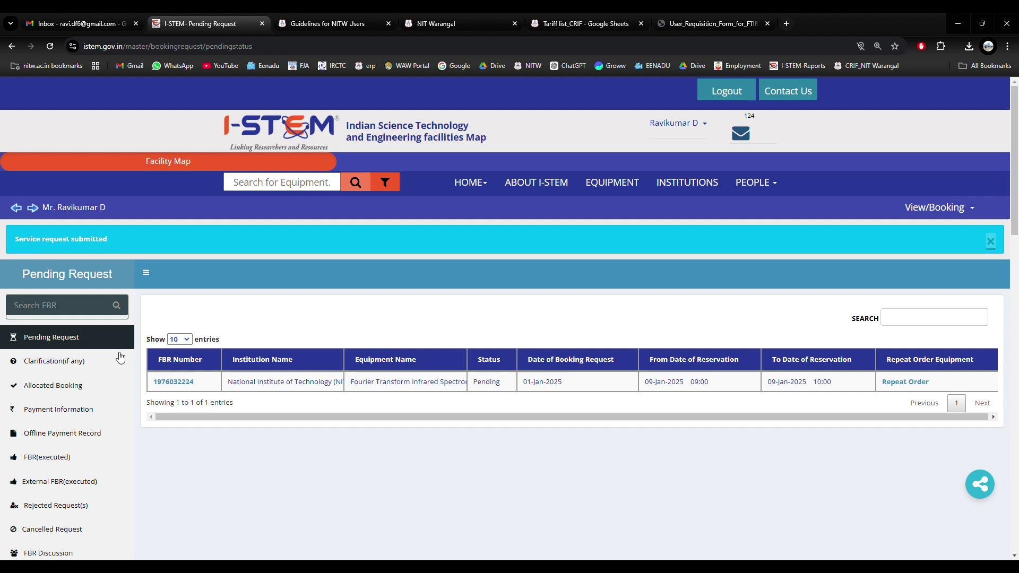
drag(474, 384, 531, 392)
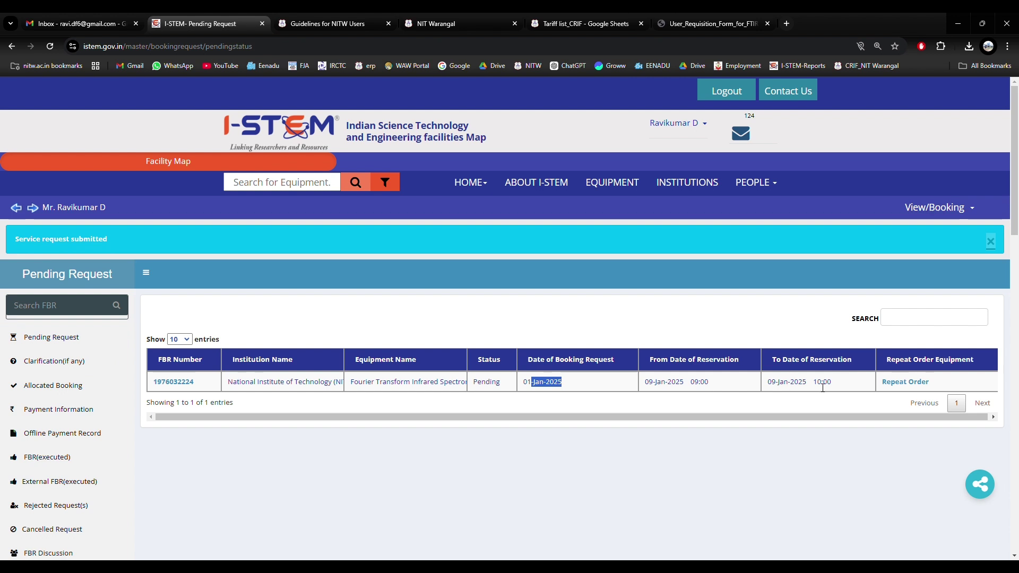
click(929, 208)
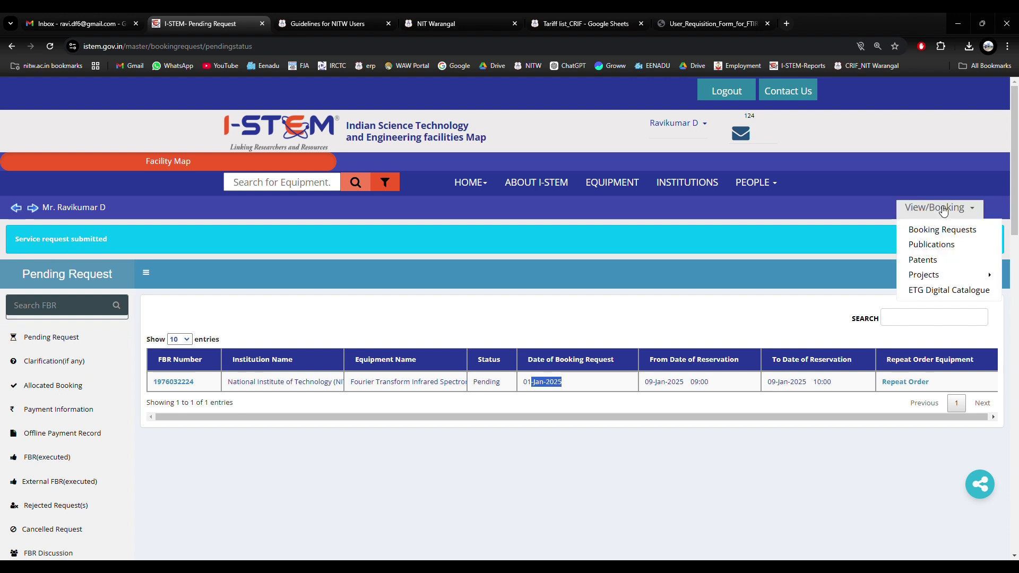
click(936, 231)
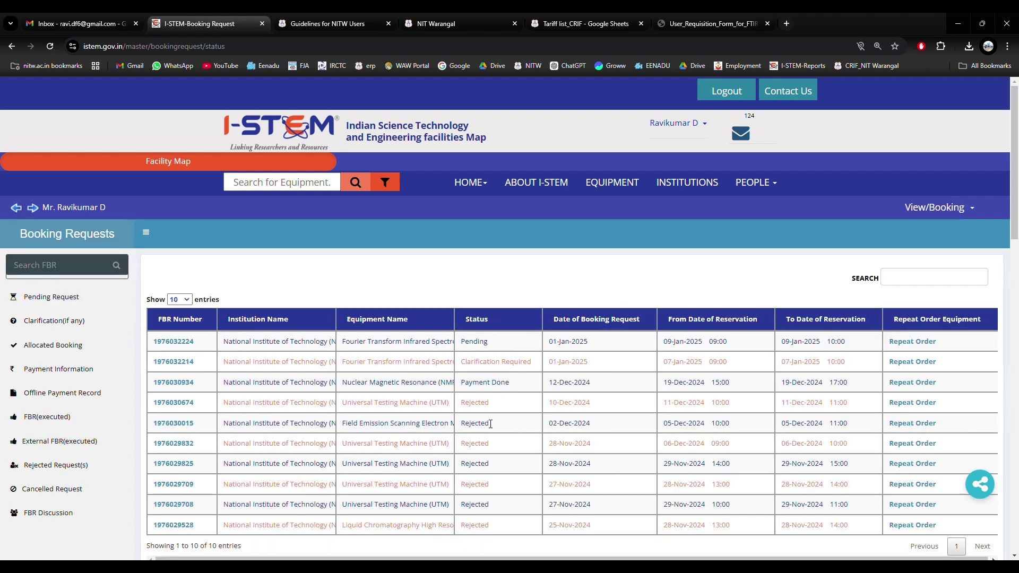
scroll(480, 472, down, 5)
scroll(483, 468, up, 5)
drag(461, 348, 493, 347)
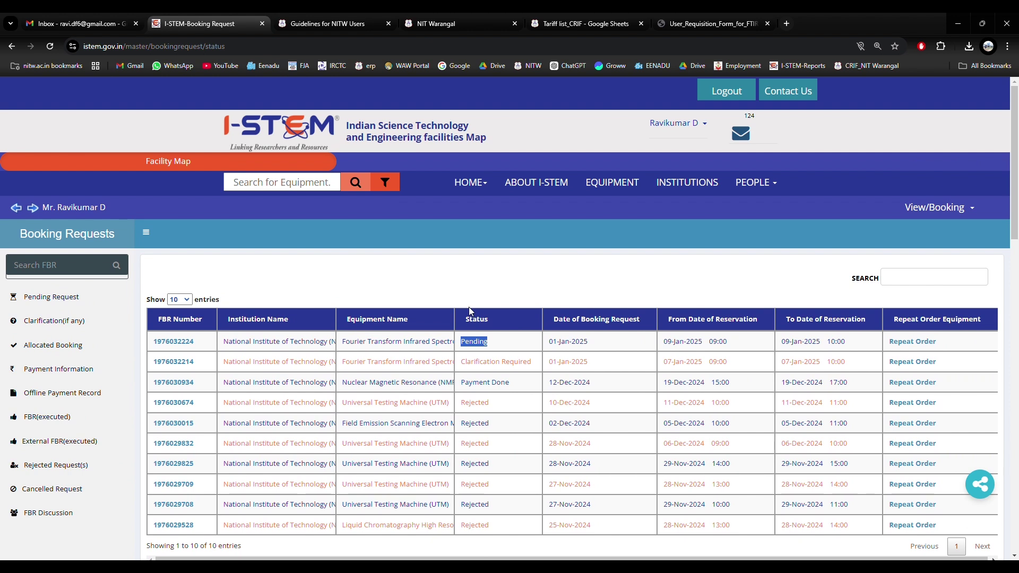
click(604, 323)
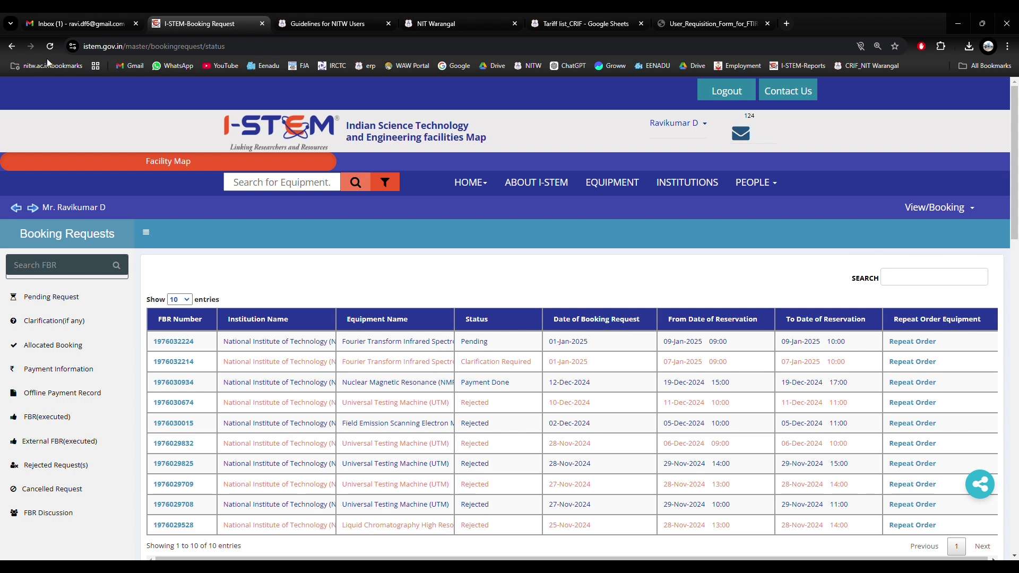
click(57, 19)
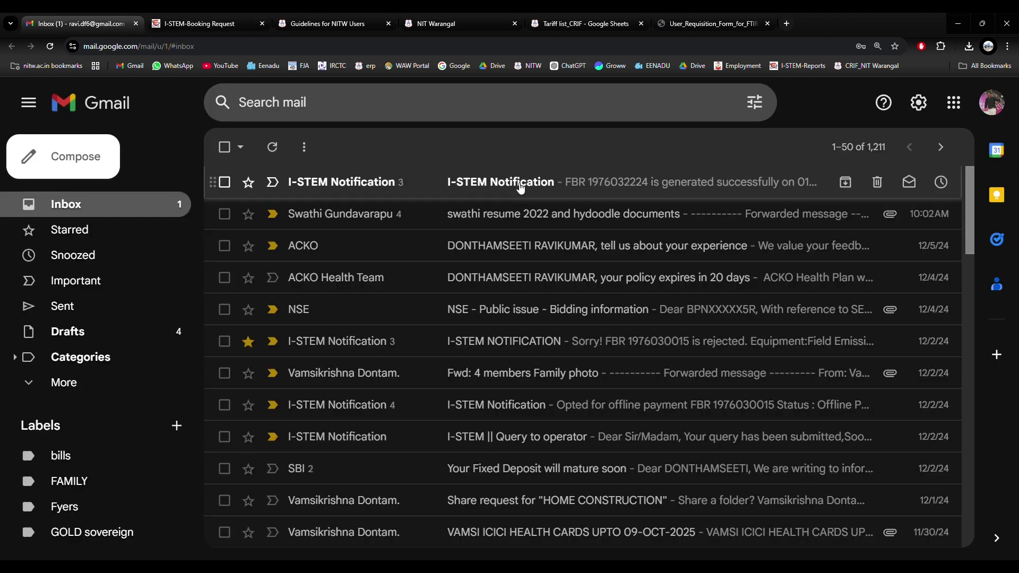
Read the I-STEM Notification email's Pending and Clarification Required status messages.
click(518, 182)
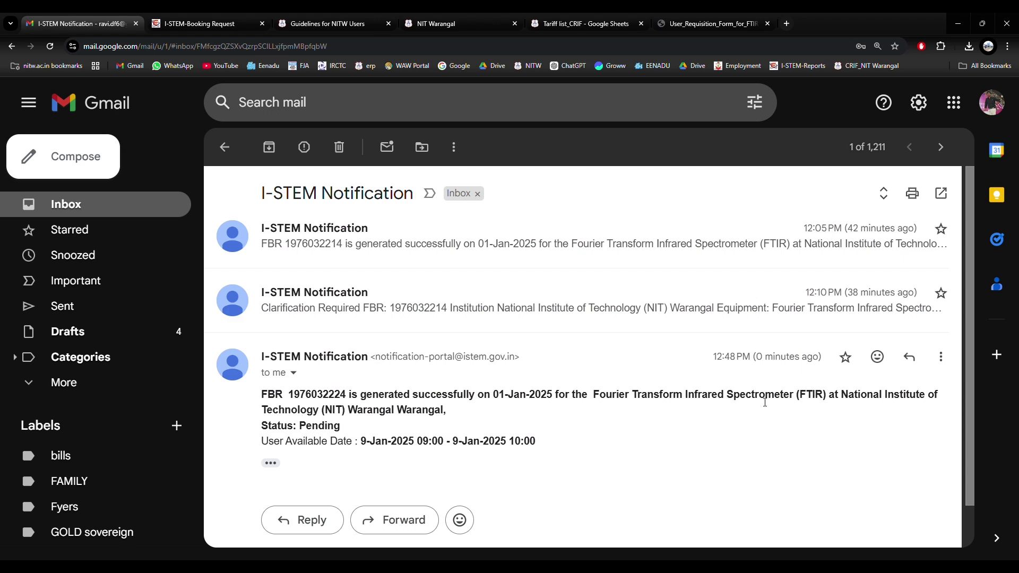
drag(298, 428, 535, 444)
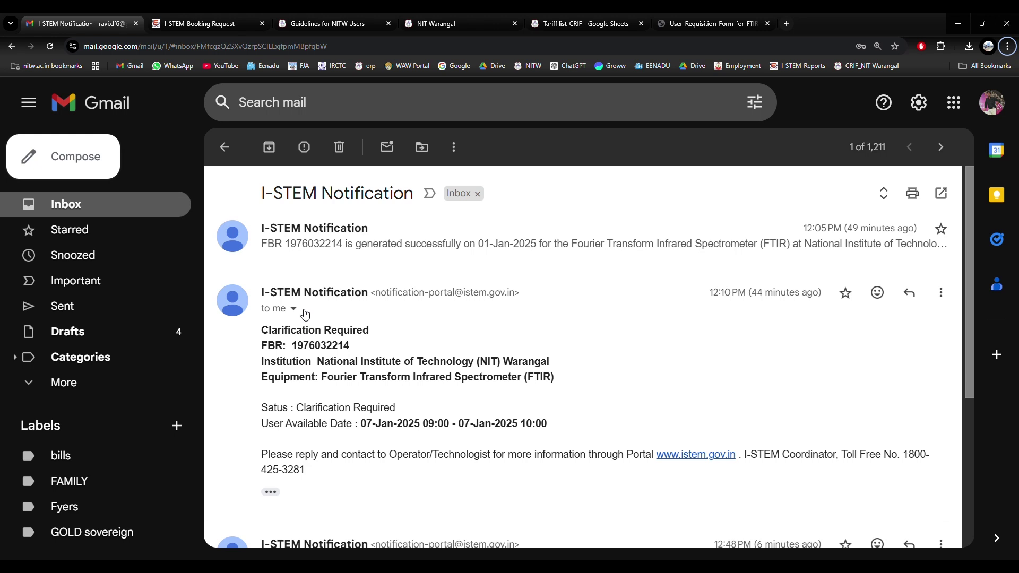
drag(262, 332, 380, 340)
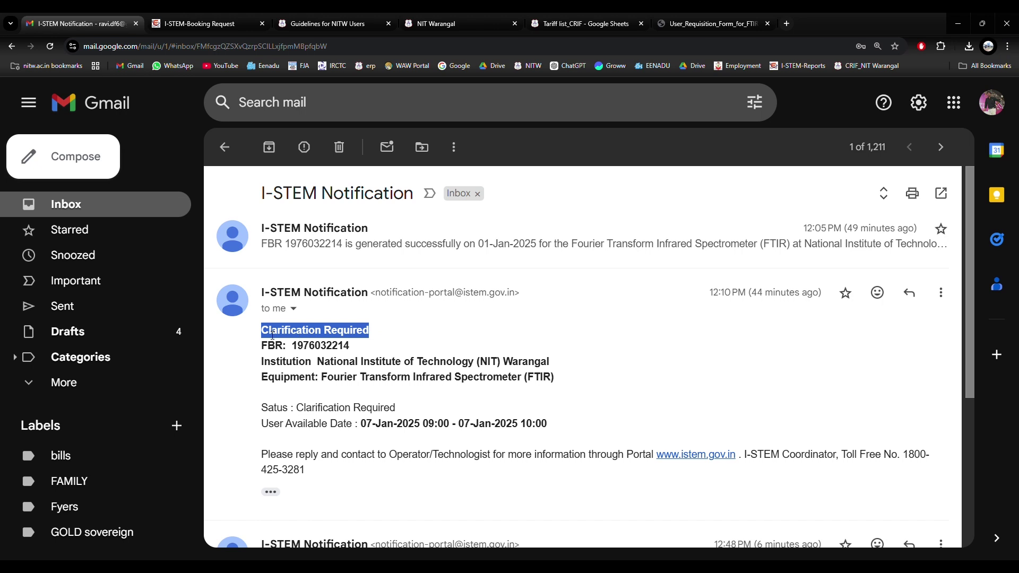
click(201, 24)
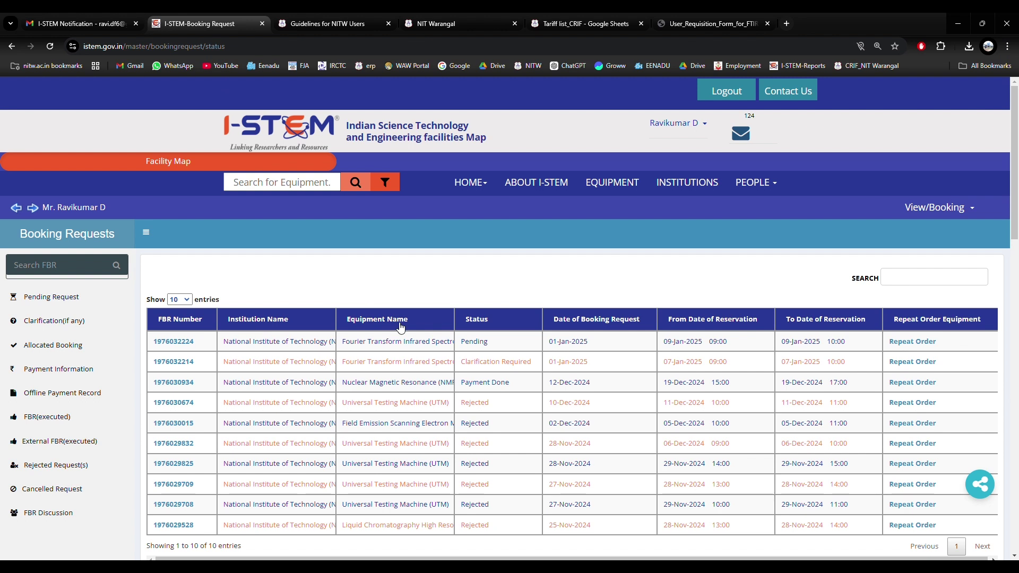
click(50, 46)
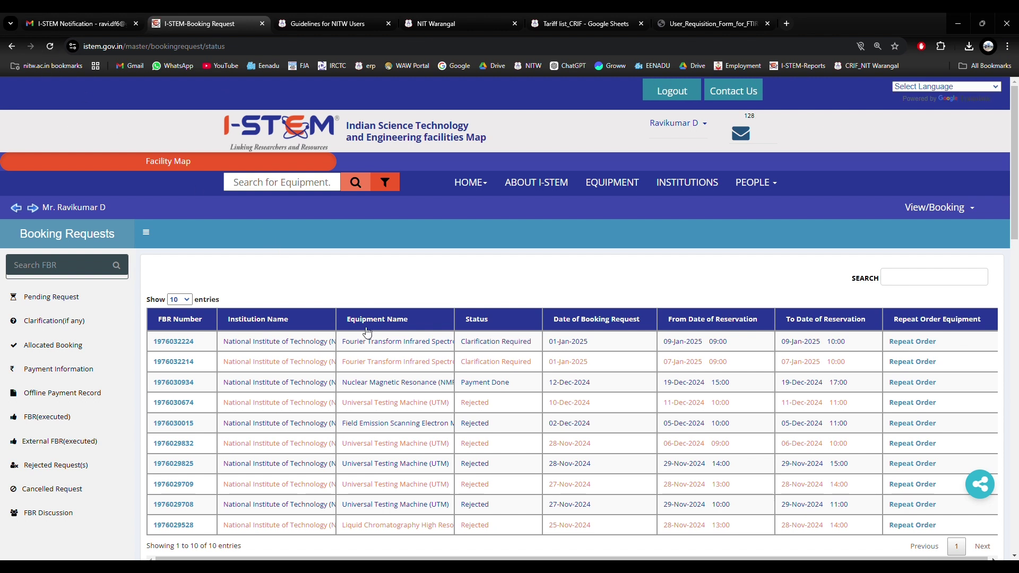
drag(461, 346, 535, 351)
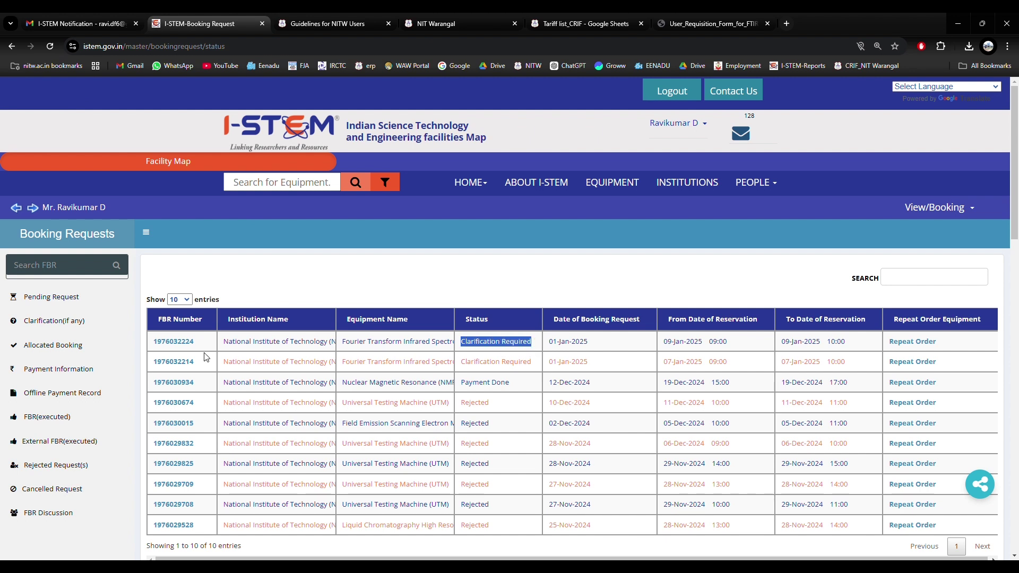
click(177, 344)
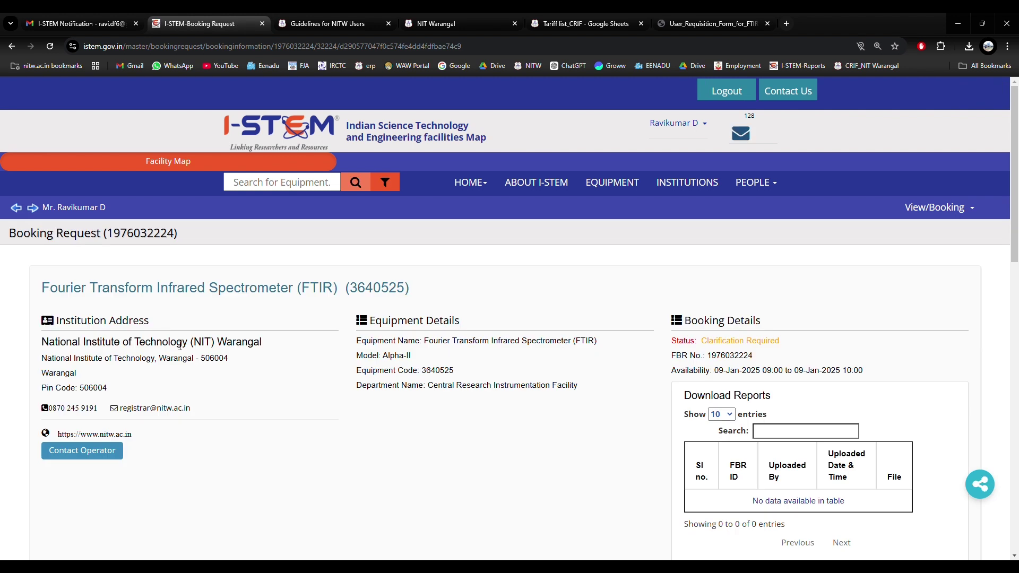
Read the operator's clarification question about samples and pH, then edit the service request form.
scroll(584, 414, down, 2)
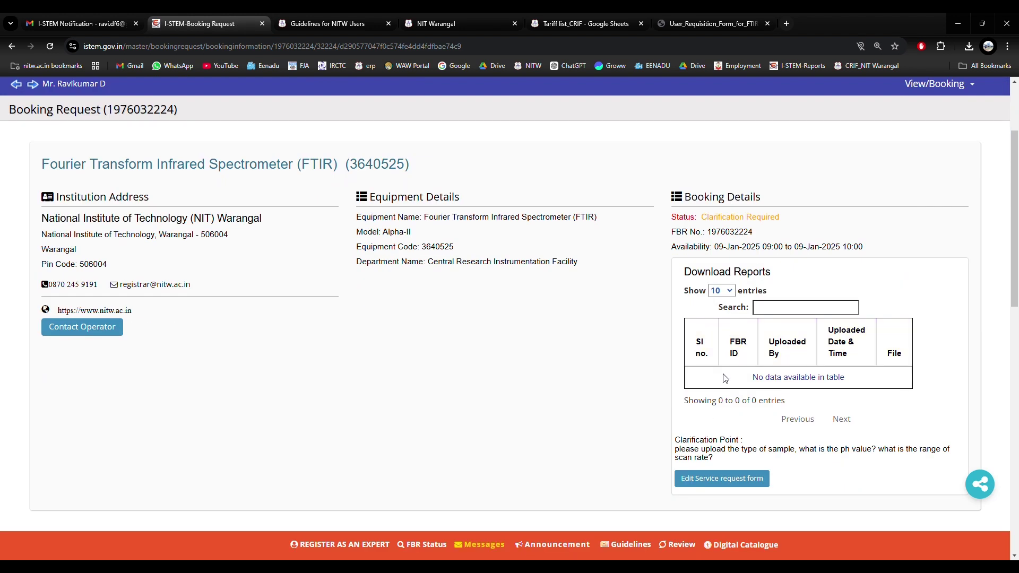
drag(674, 440, 739, 440)
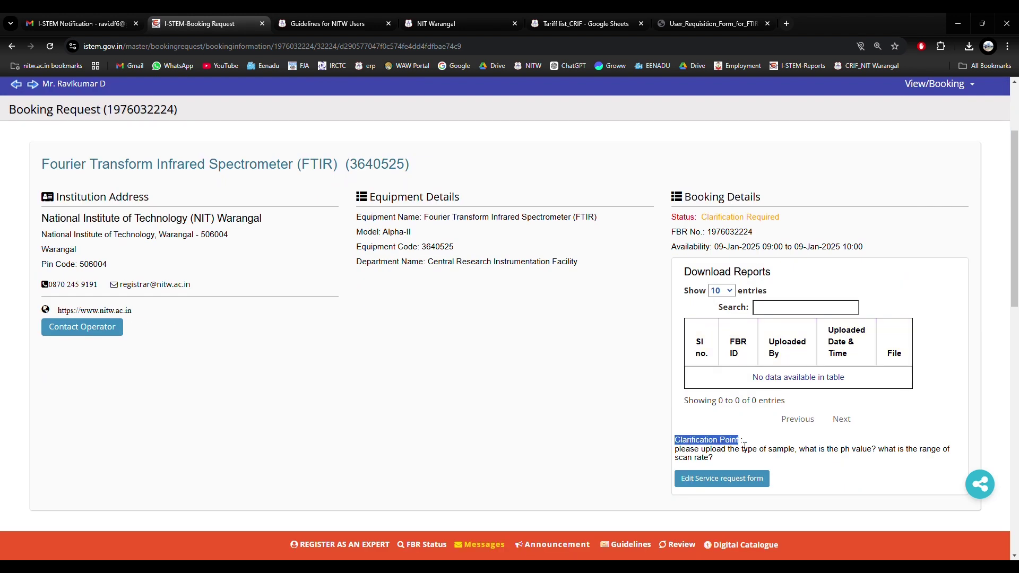
drag(675, 450, 786, 464)
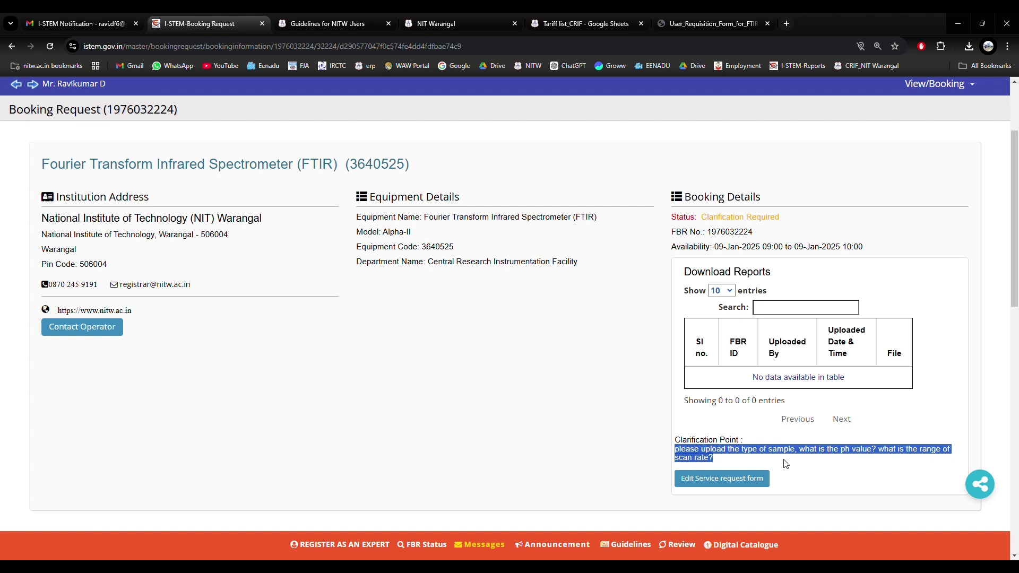
click(792, 463)
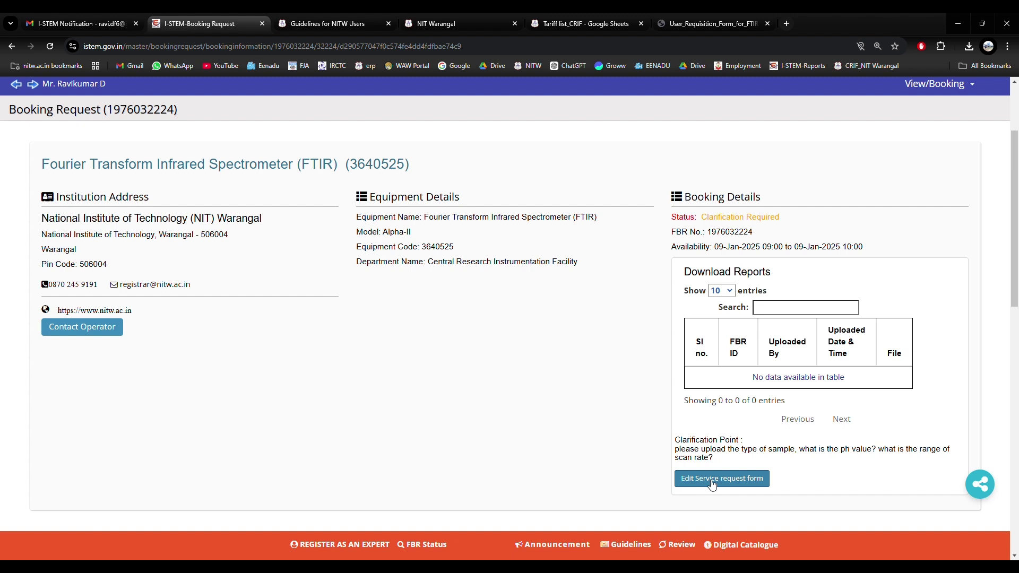
click(749, 480)
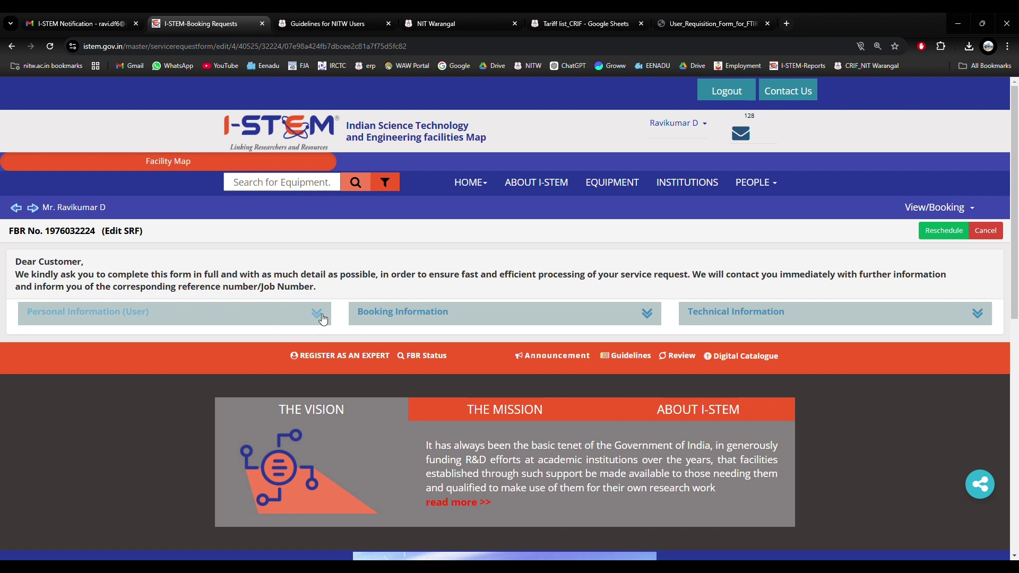
click(321, 316)
click(649, 318)
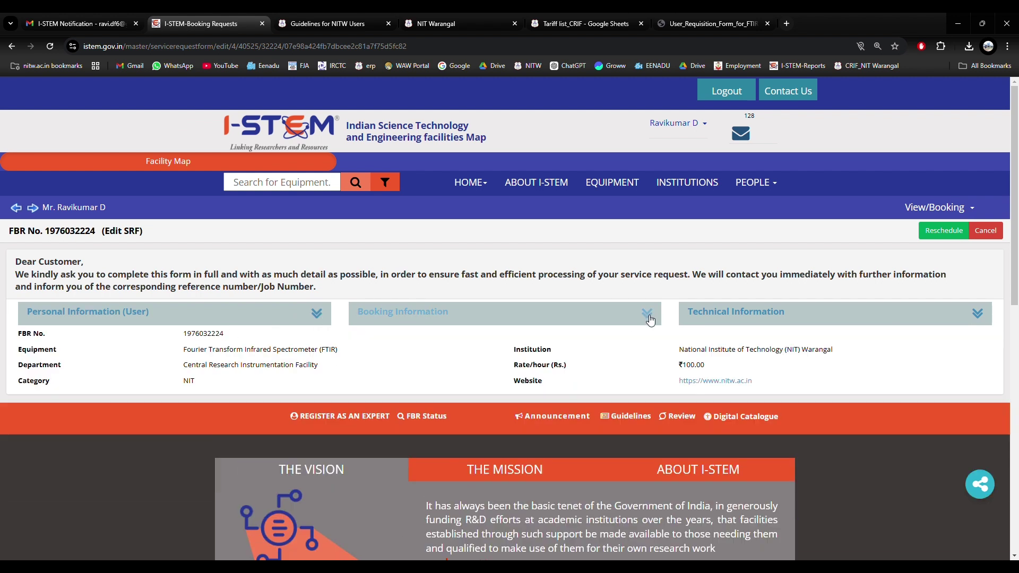
scroll(743, 271, down, 2)
click(988, 189)
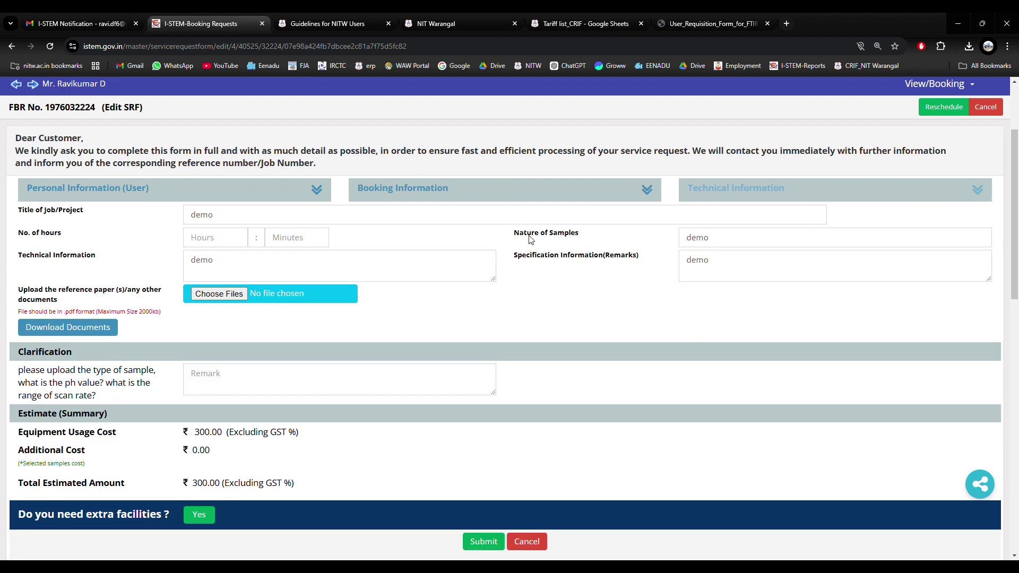
Edit Nature of Samples and the Specification Information remarks to read 'demo demo'.
click(718, 243)
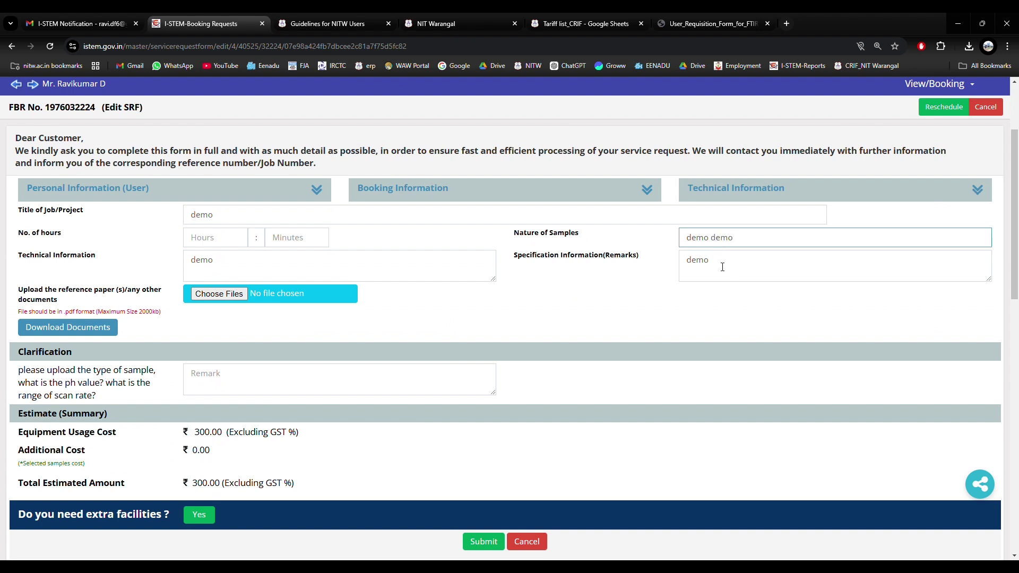
click(725, 267)
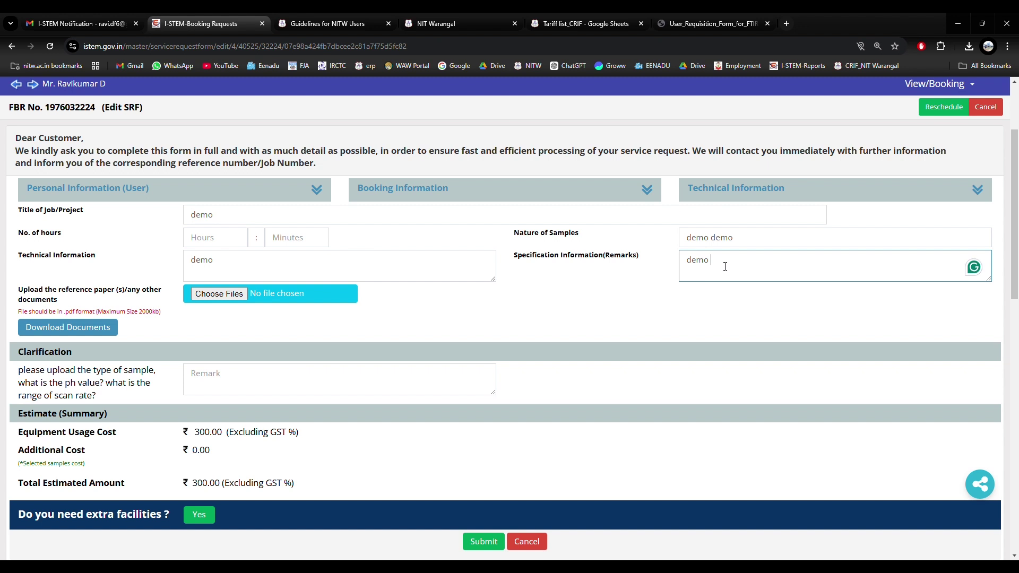
text(demo)
click(720, 292)
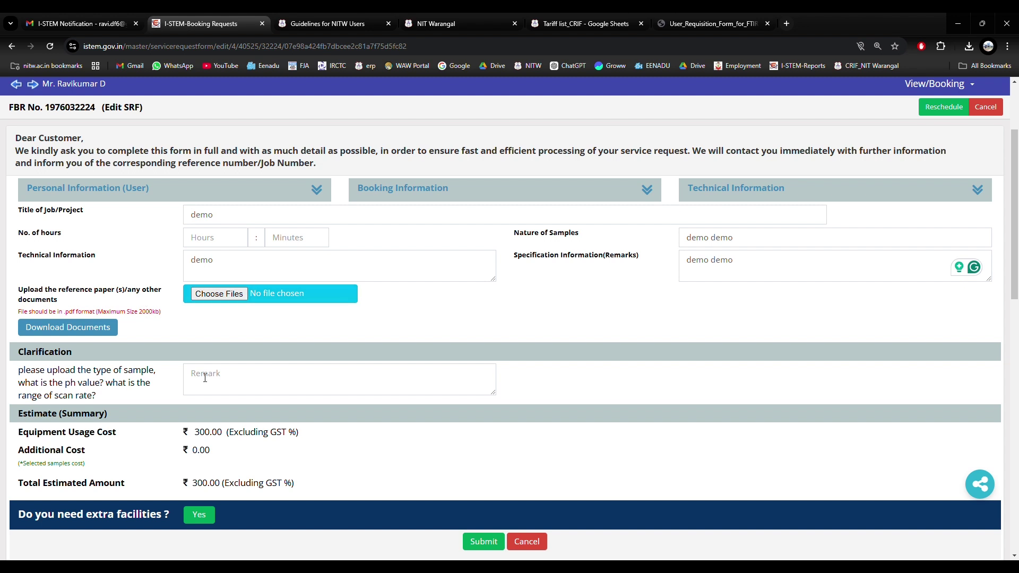
scroll(205, 378, down, 2)
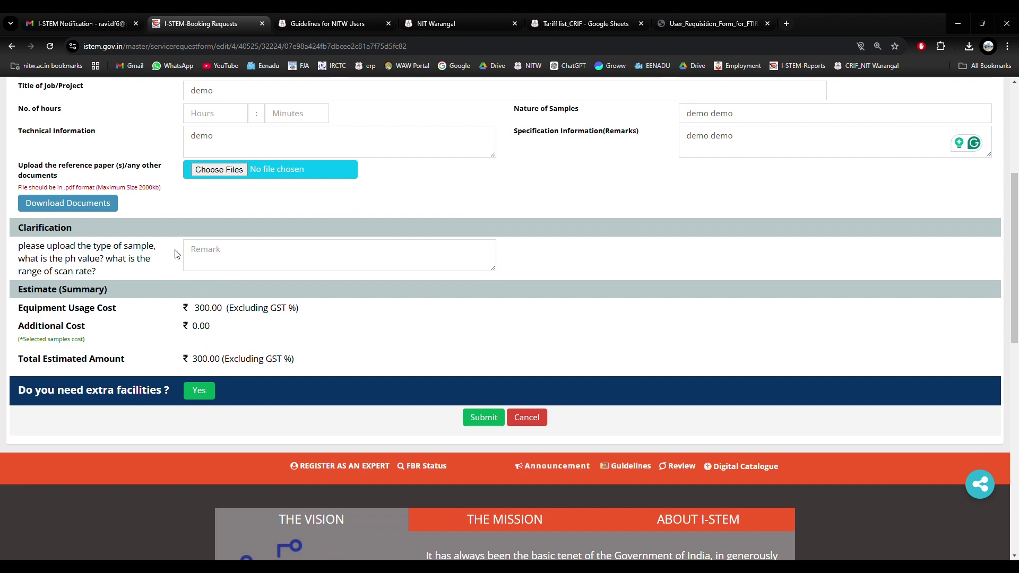
click(210, 253)
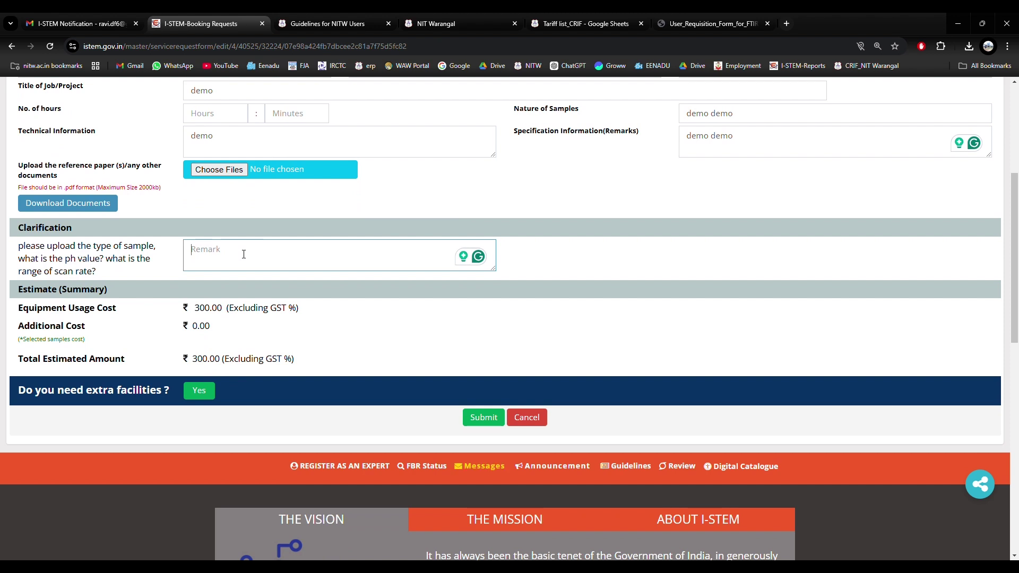
text(demo)
scroll(705, 202, up, 2)
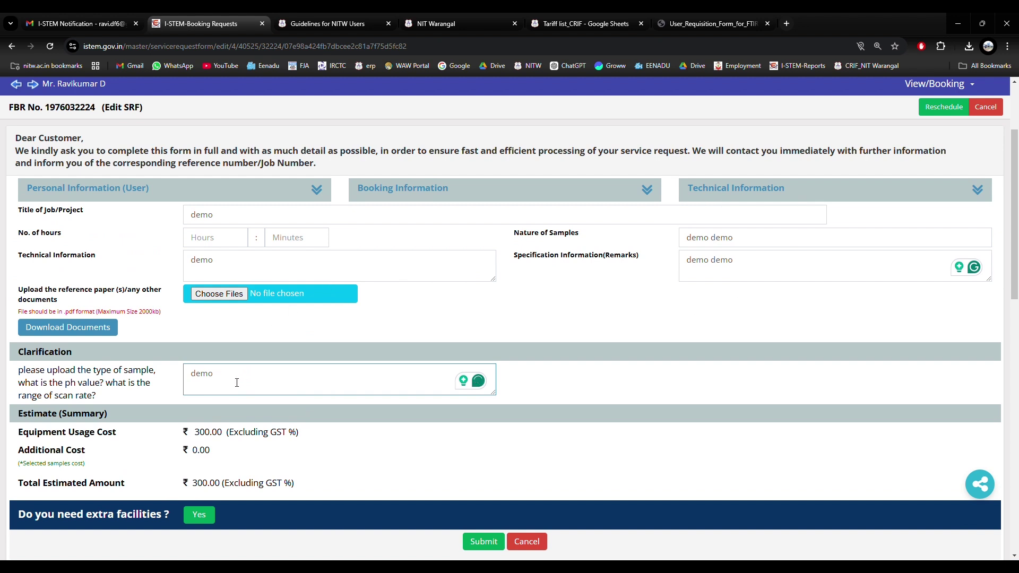
text(,)
scroll(237, 382, down, 4)
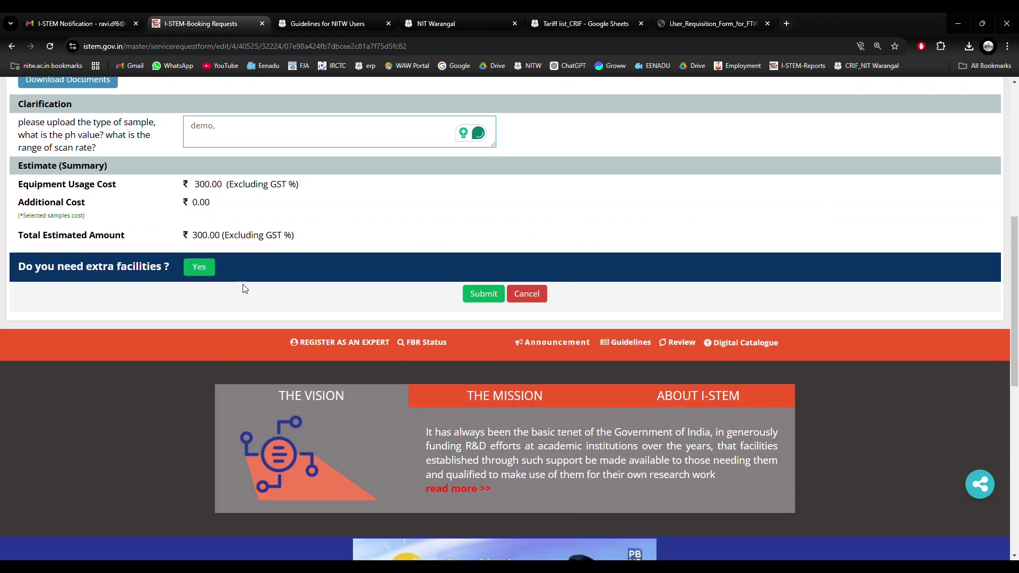
scroll(243, 287, up, 2)
drag(98, 271, 18, 246)
click(249, 257)
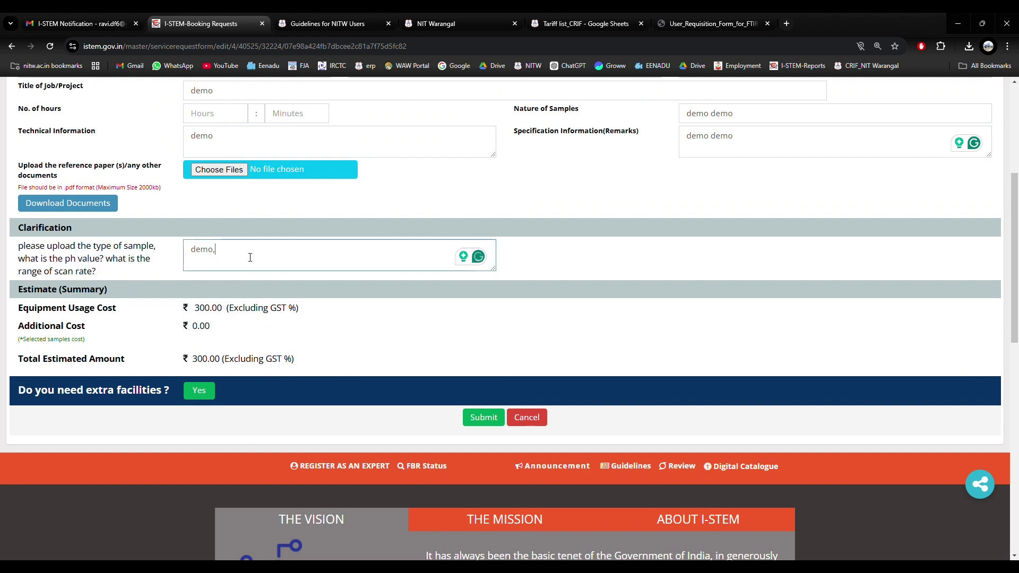
text(demo)
Submit the edited request, setting No. of hours to 1 after the missing-hours warning.
click(489, 424)
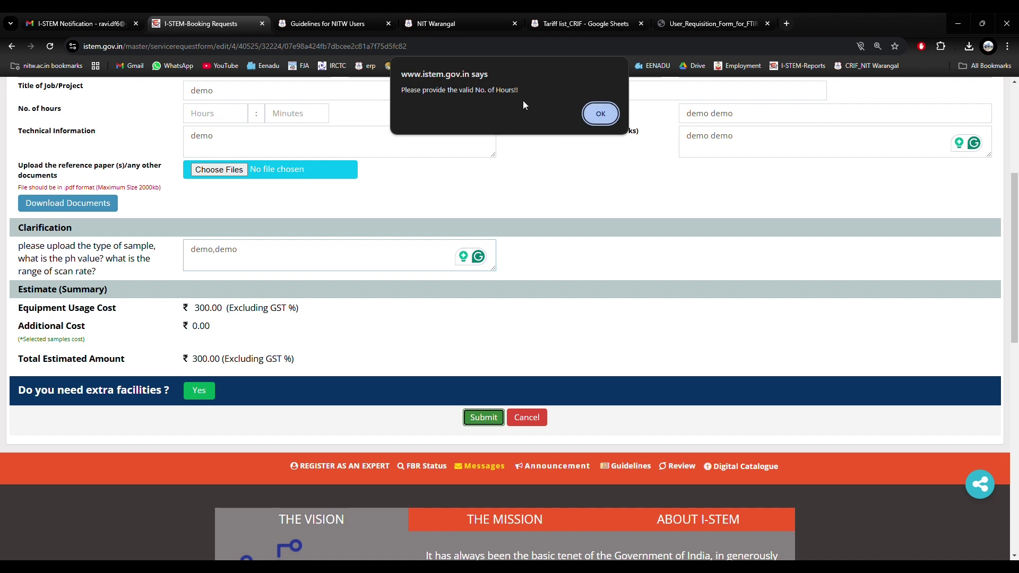
click(601, 114)
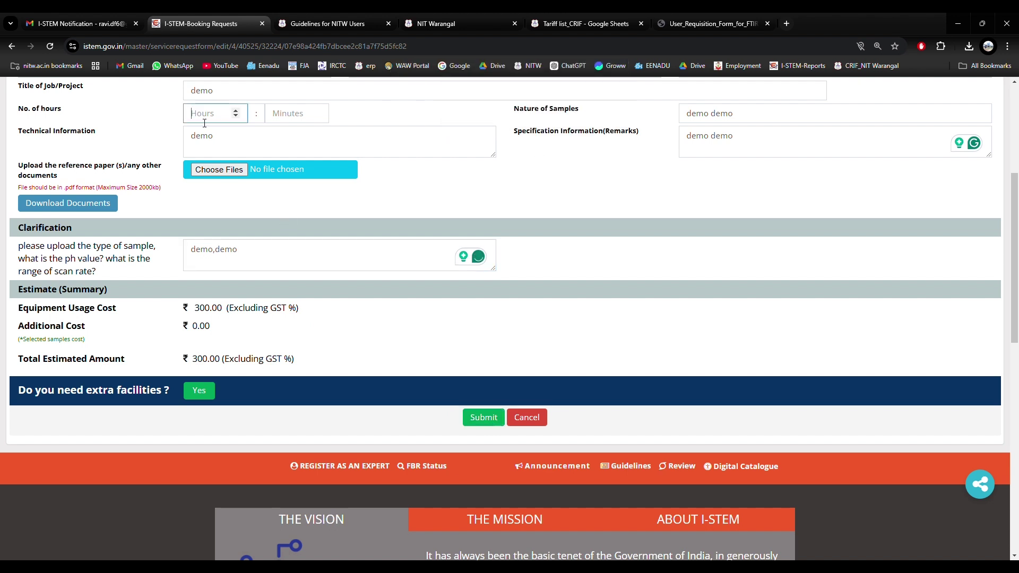
text(1)
click(487, 418)
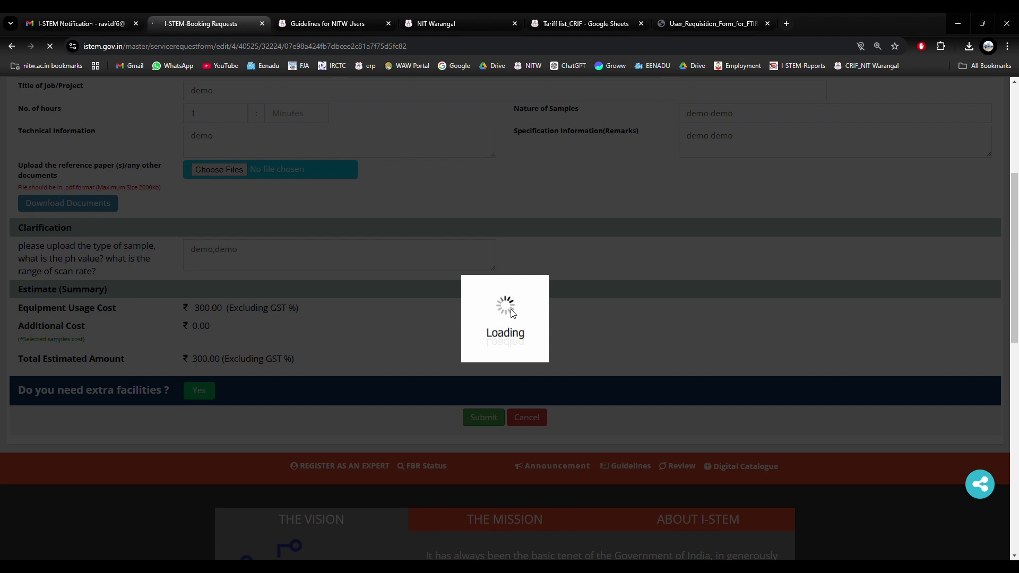
Check the I-STEM notification emails in Gmail, then view the Guidelines for NITW Users PDF.
click(106, 23)
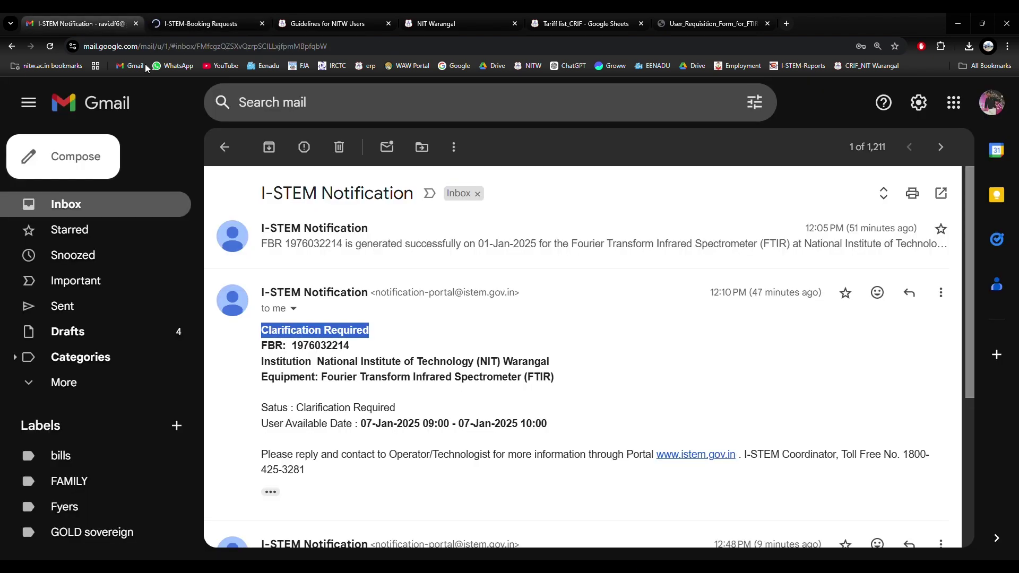
click(224, 147)
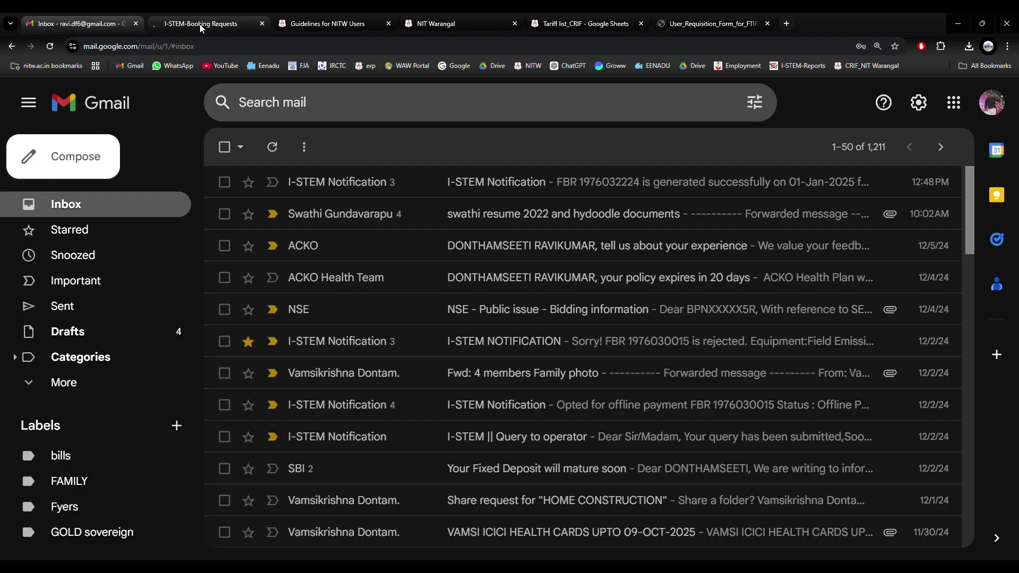
click(199, 24)
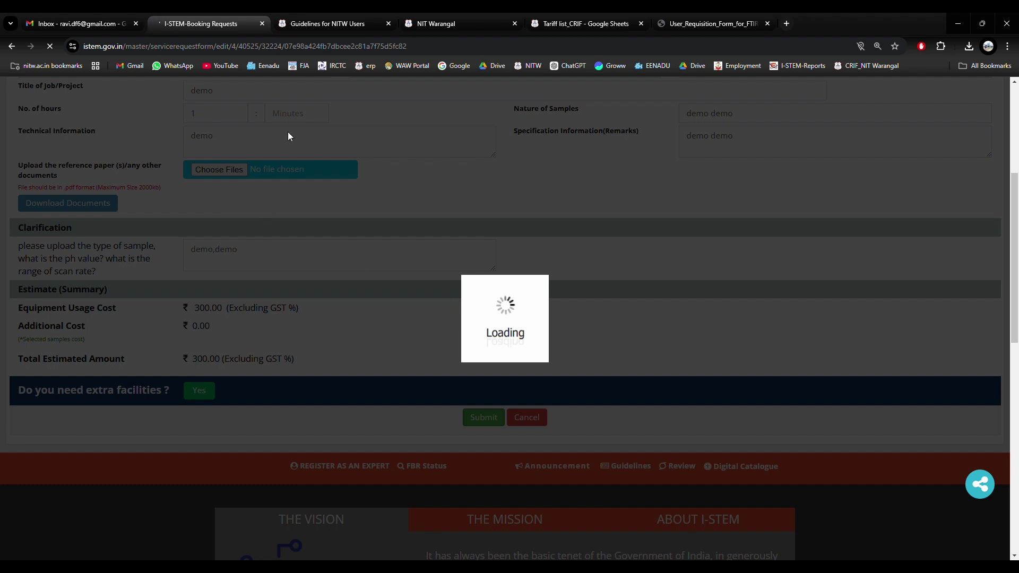
click(309, 18)
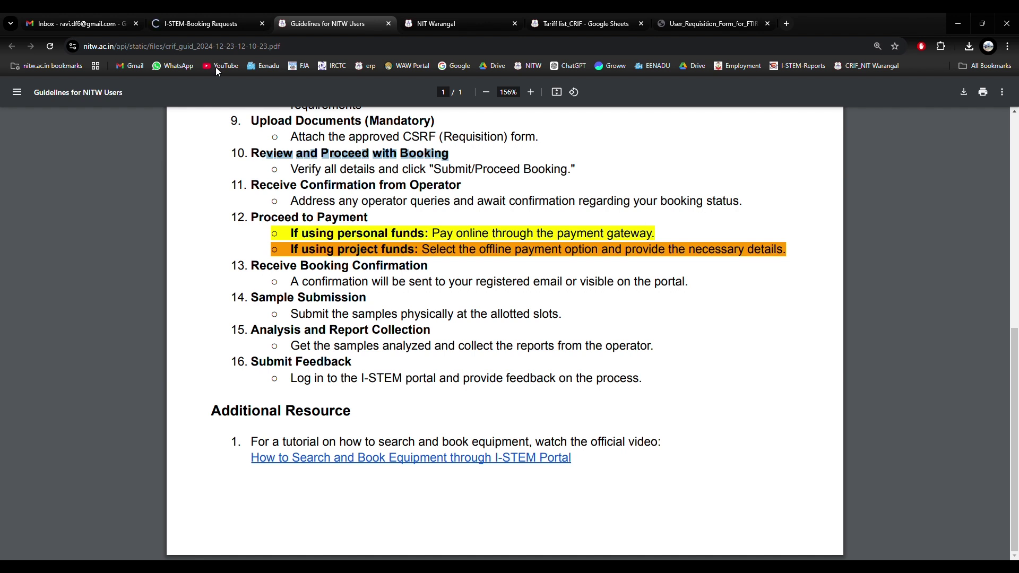
click(207, 24)
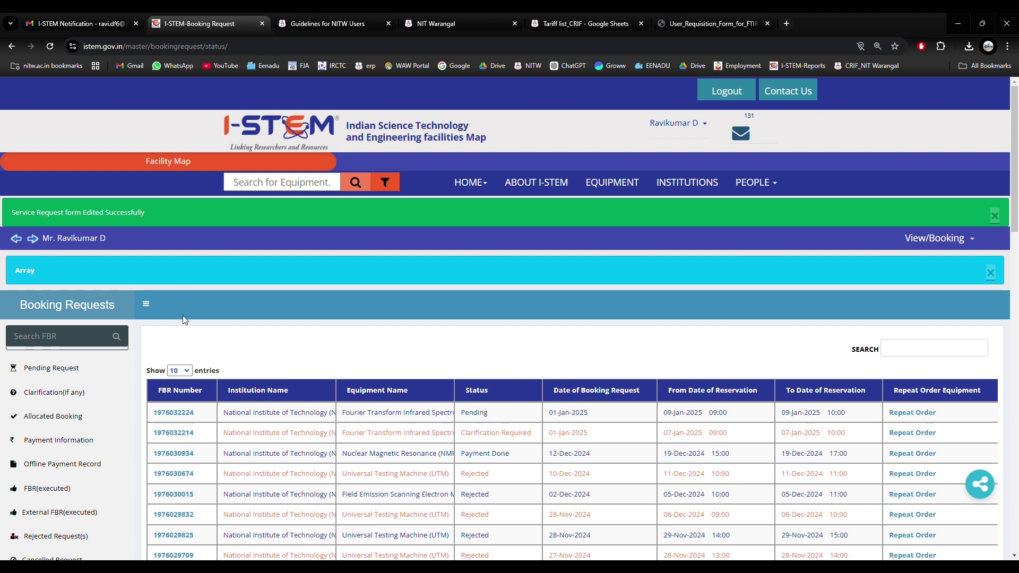
click(90, 23)
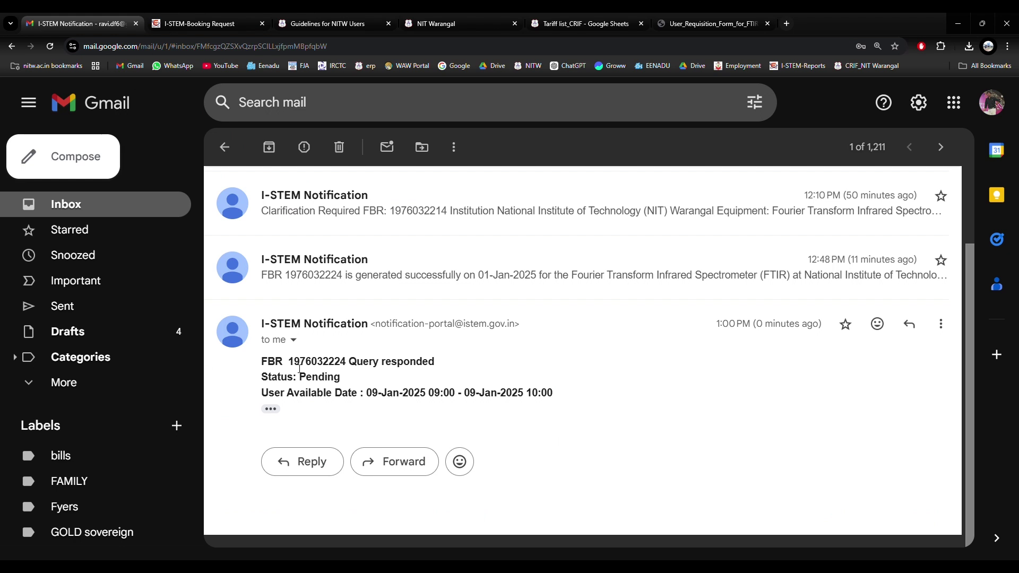
Read the Query responded notice showing Pending status and return to the I-STEM booking list.
drag(355, 367, 442, 367)
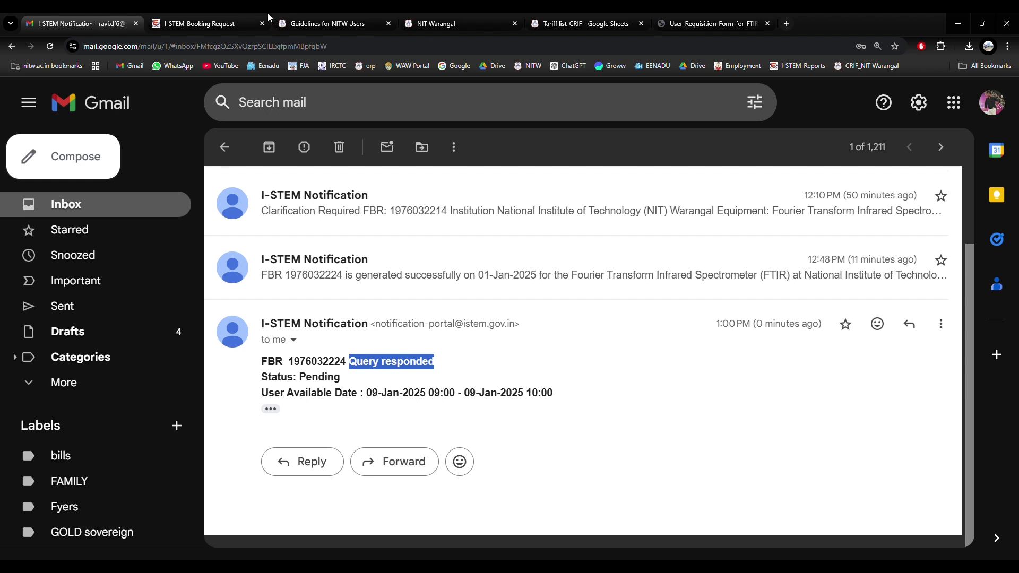
click(211, 15)
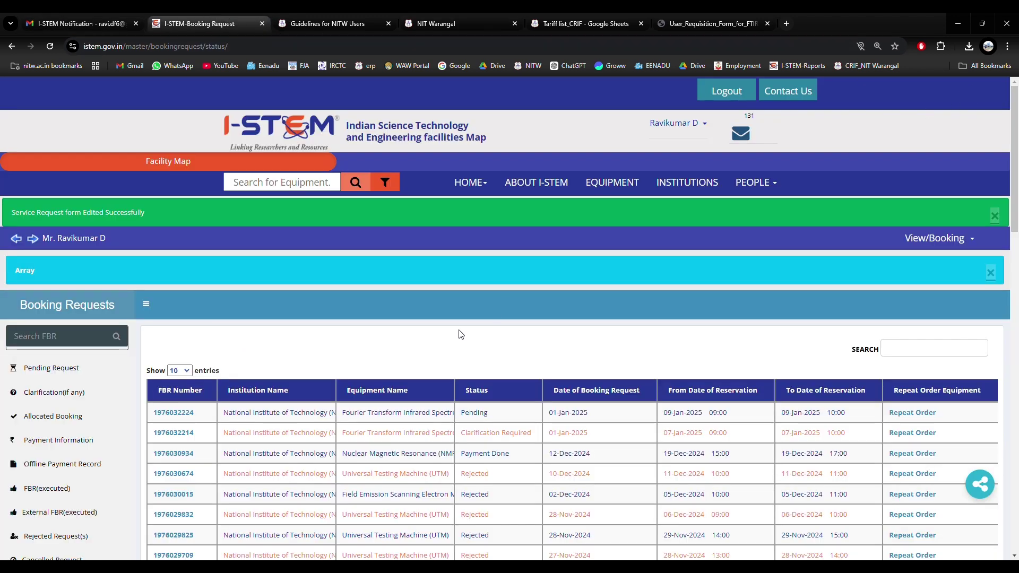
Refresh the booking list to confirm the FTIR booking is Slot Allocated, then review the guidelines' payment steps.
key(F5)
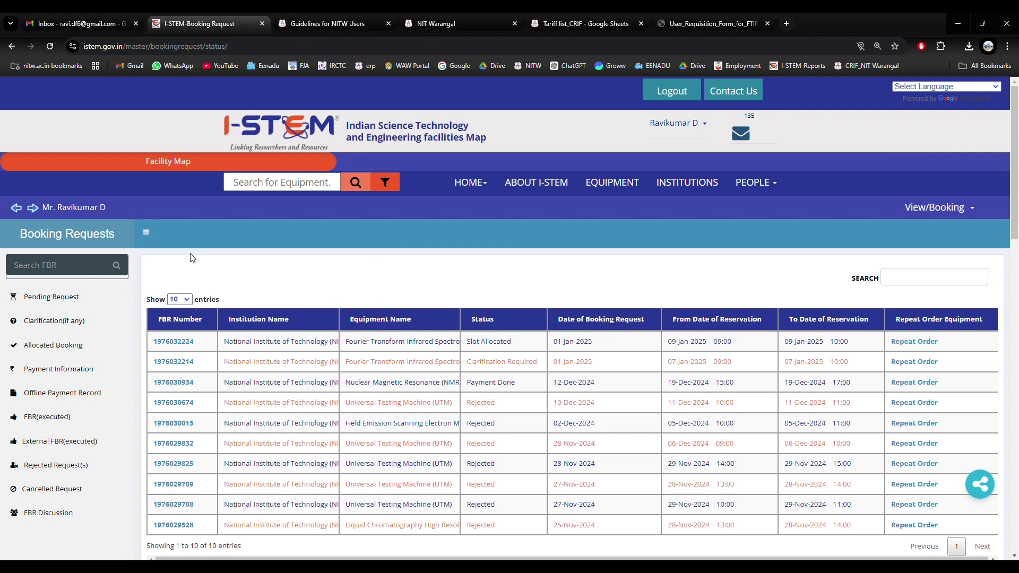
drag(471, 342, 521, 342)
click(326, 23)
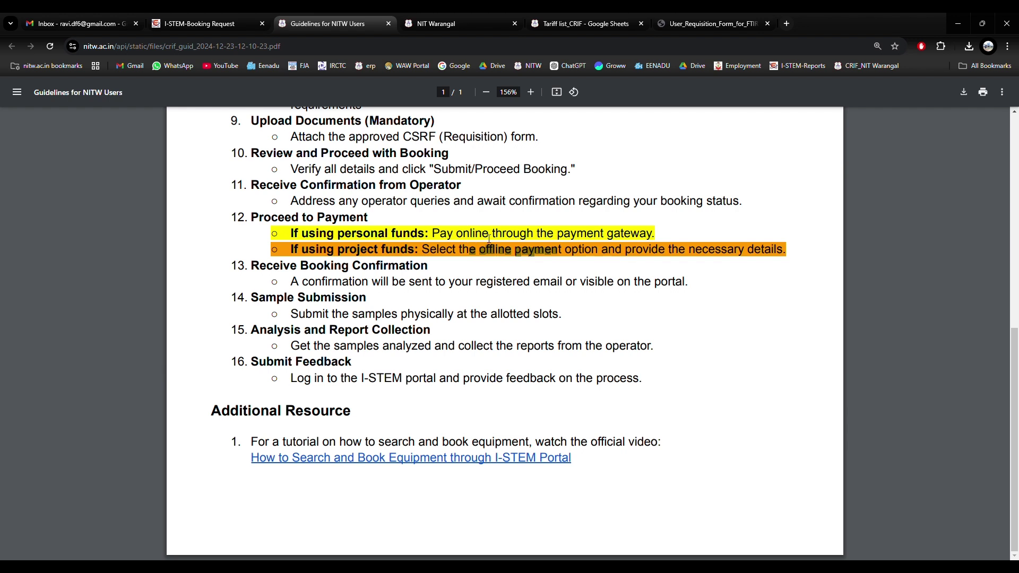
click(208, 20)
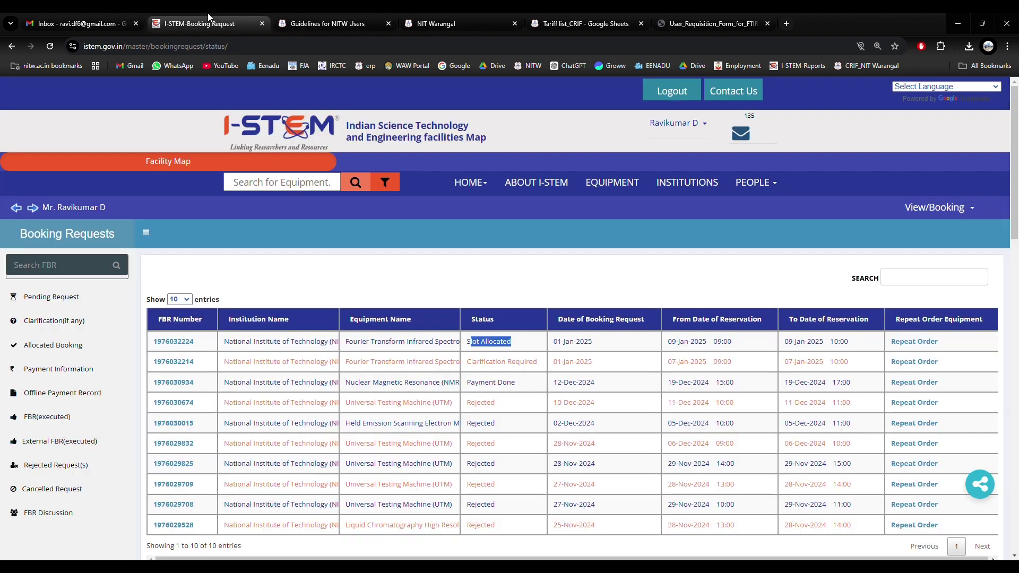
click(241, 349)
click(174, 342)
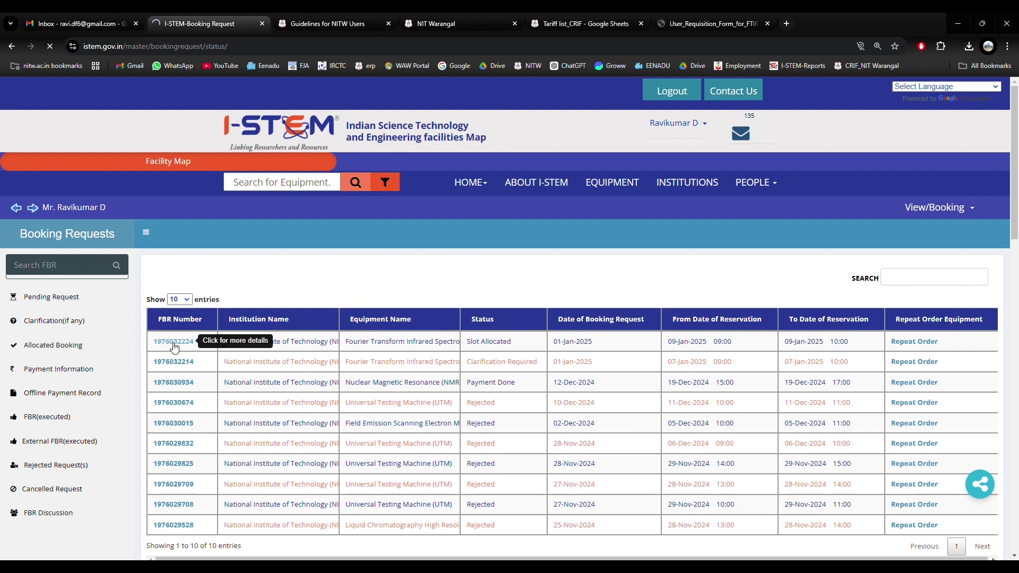
scroll(604, 384, down, 2)
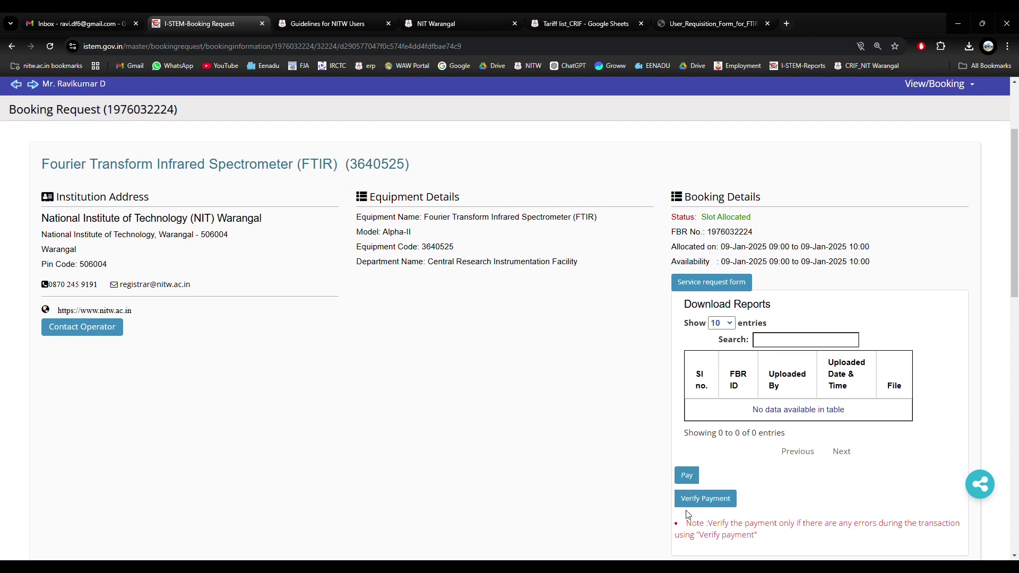
click(687, 475)
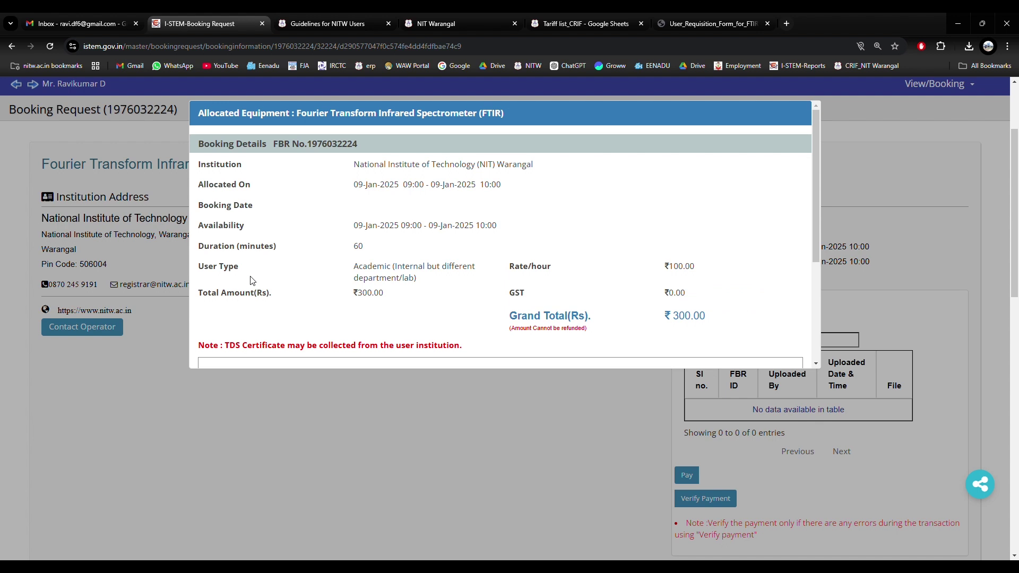
scroll(685, 292, down, 2)
scroll(684, 291, down, 1)
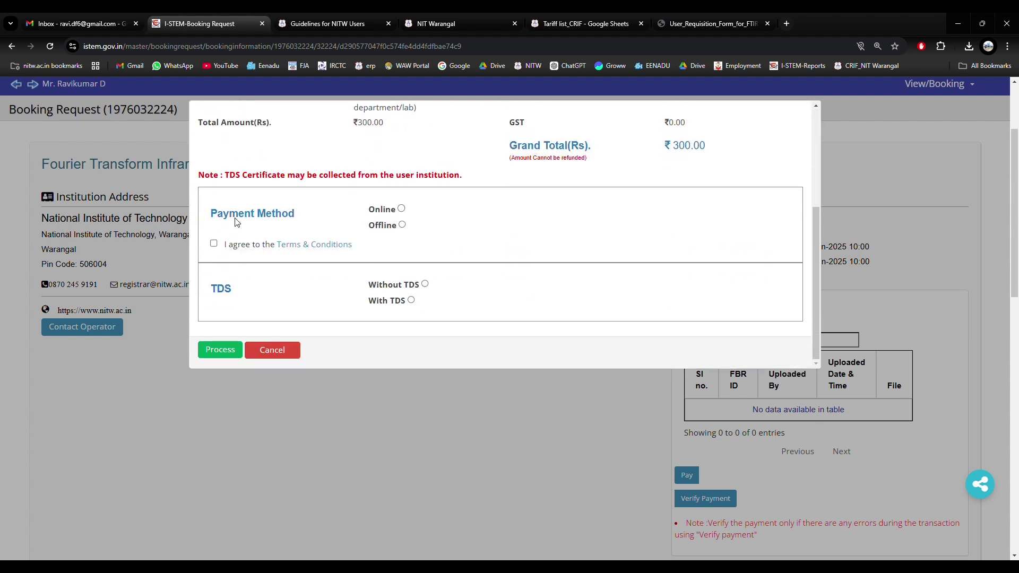
click(402, 208)
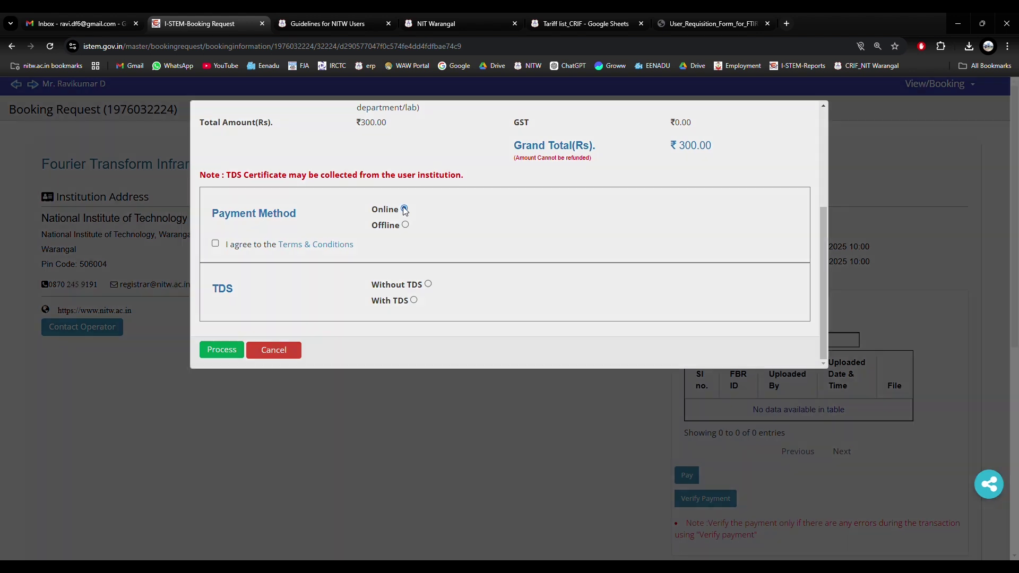
Close the disclaimer and switch the payment method to Offline.
scroll(524, 430, down, 4)
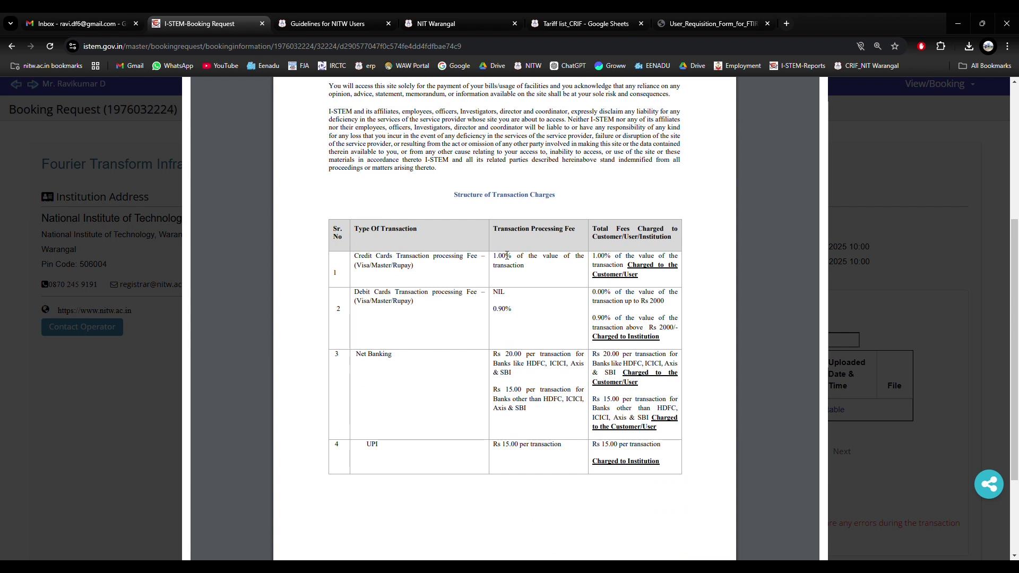
scroll(470, 405, down, 2)
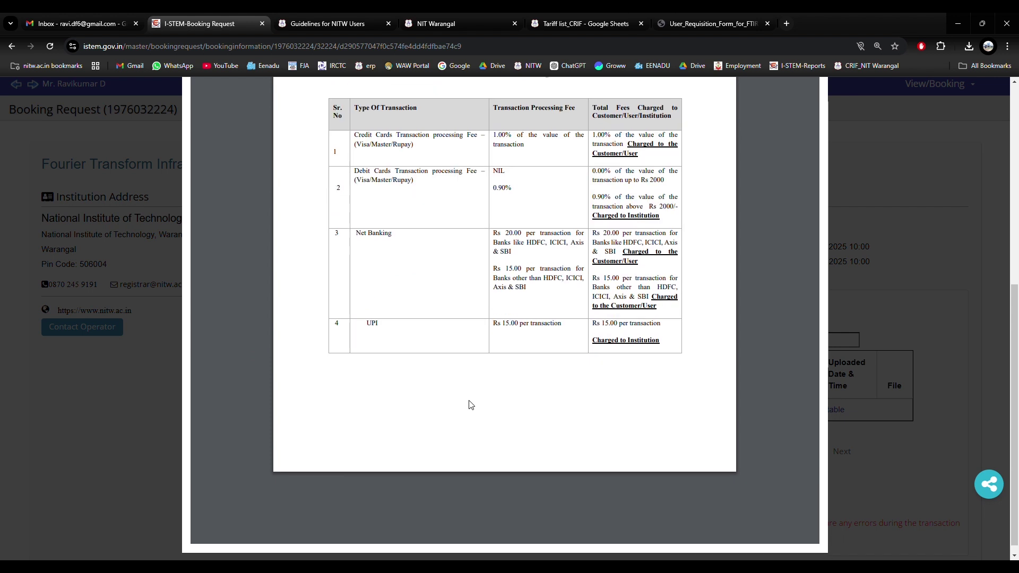
scroll(470, 405, up, 5)
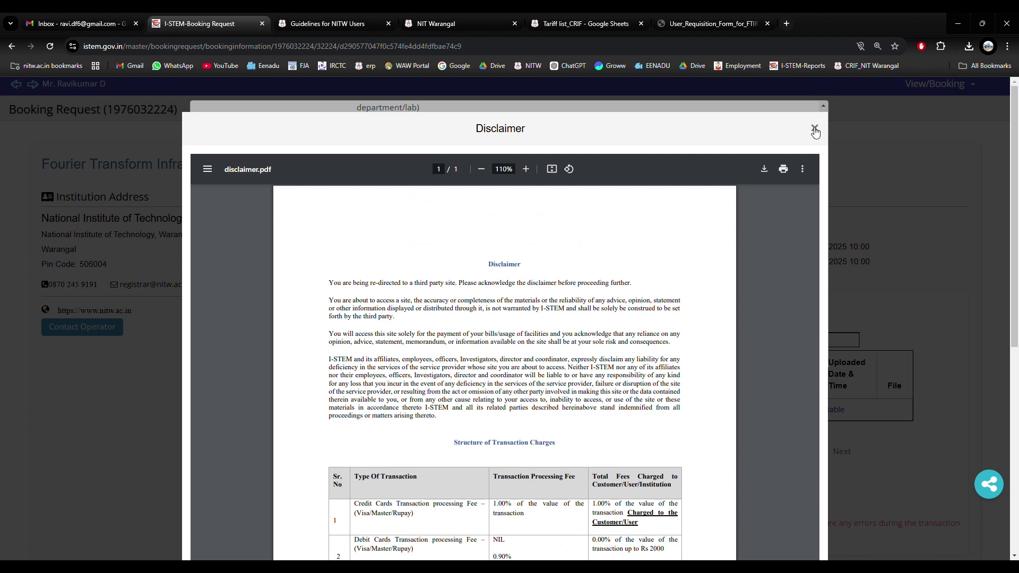
click(813, 131)
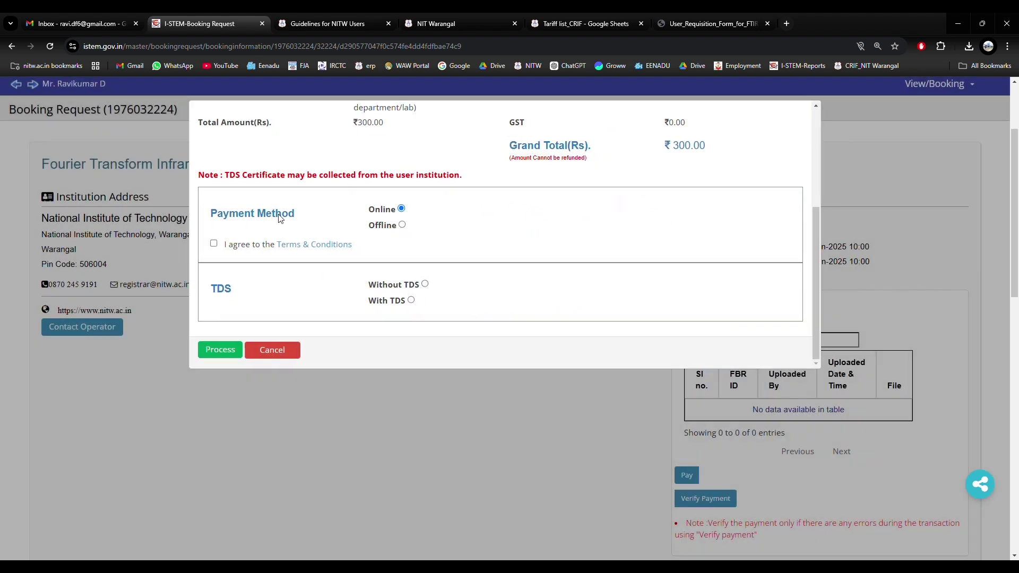
click(403, 225)
Check the guidelines, then accept the terms, choose Without TDS and process the offline payment.
click(311, 23)
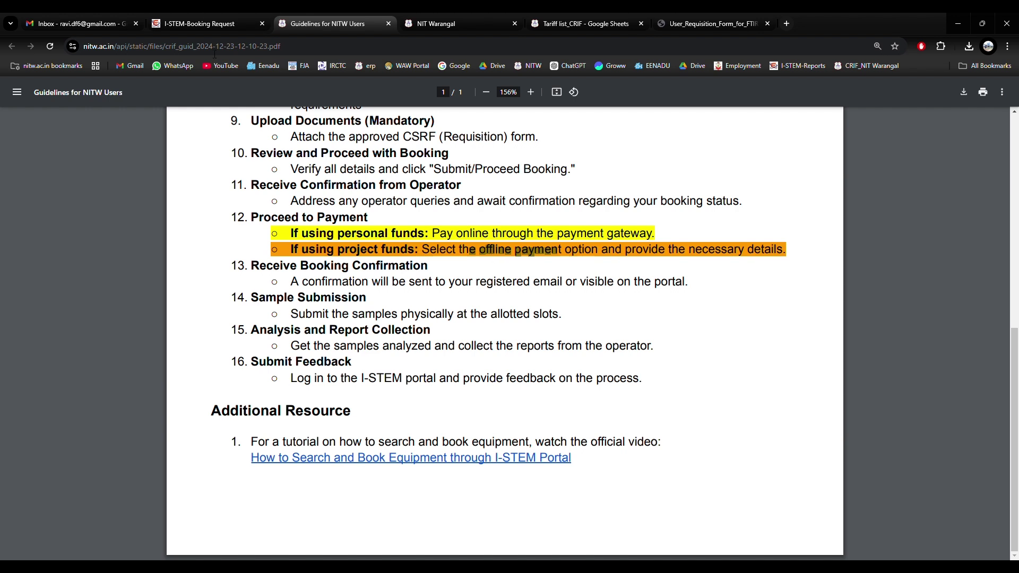
click(207, 20)
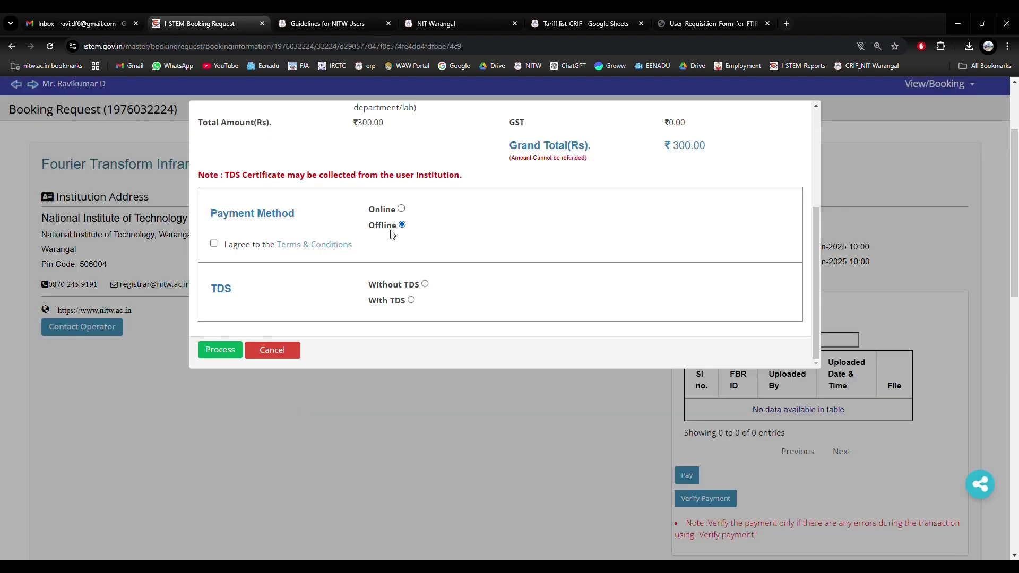
click(215, 245)
click(425, 285)
click(218, 352)
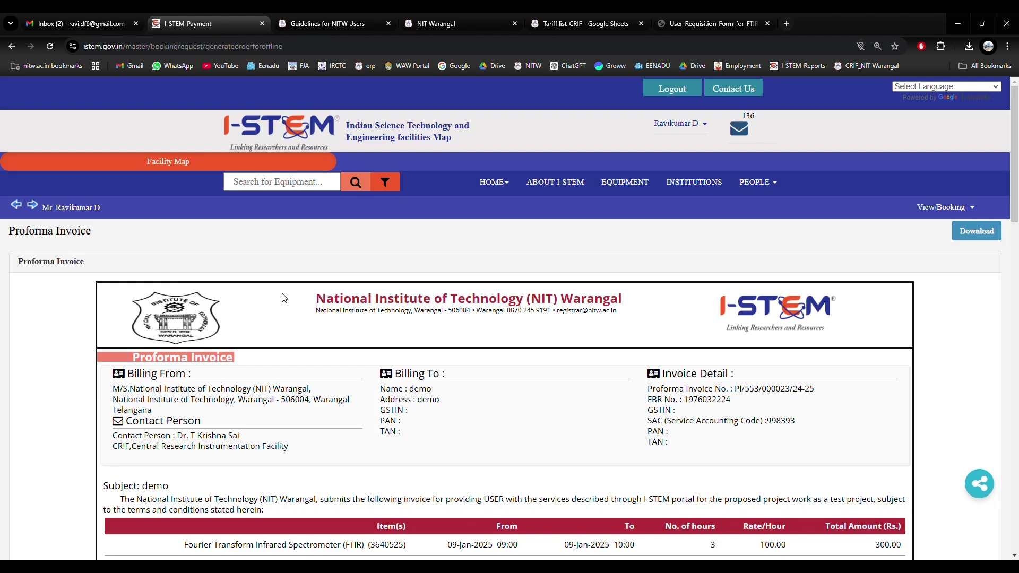
Review the 300.00 Proforma Invoice charges and terms, then check Gmail for offline-payment notifications.
scroll(481, 425, down, 2)
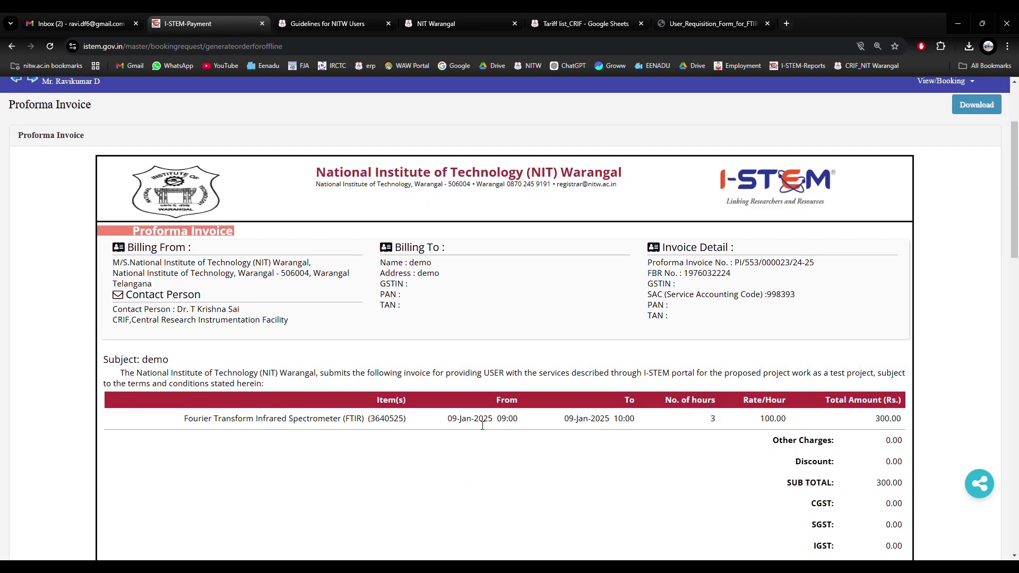
scroll(480, 424, down, 4)
scroll(481, 425, up, 2)
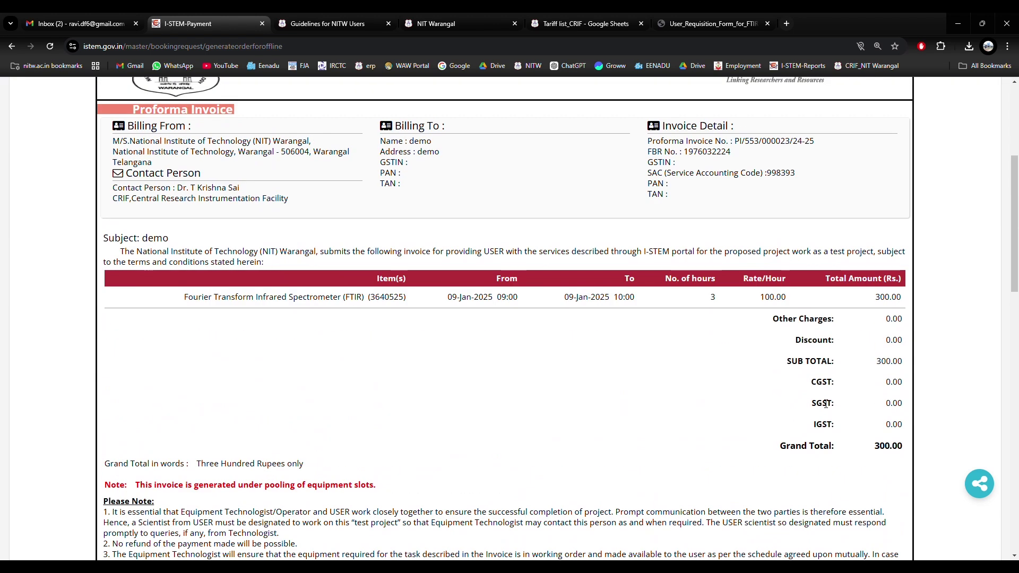
scroll(826, 404, down, 4)
scroll(826, 405, up, 10)
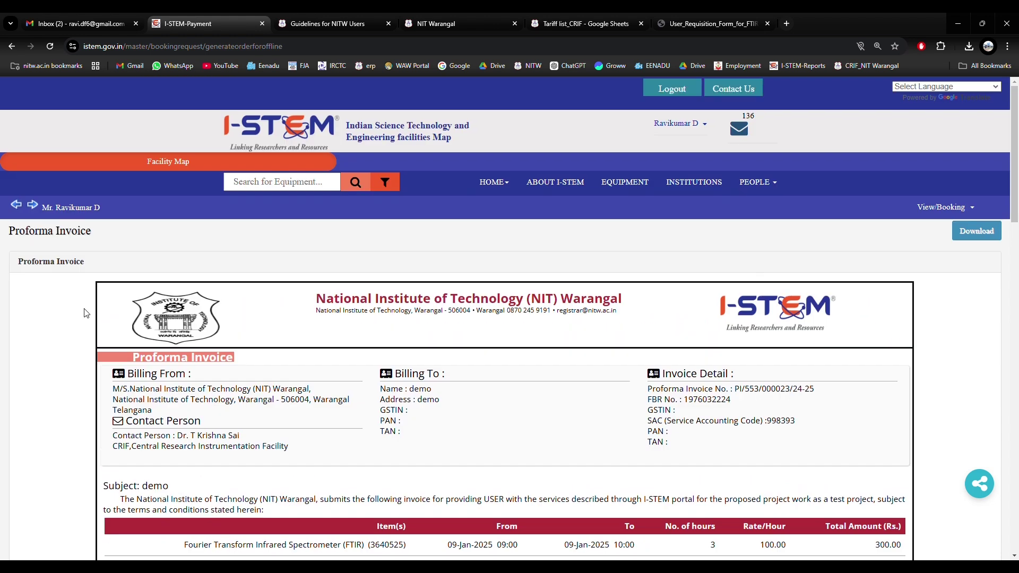
click(85, 22)
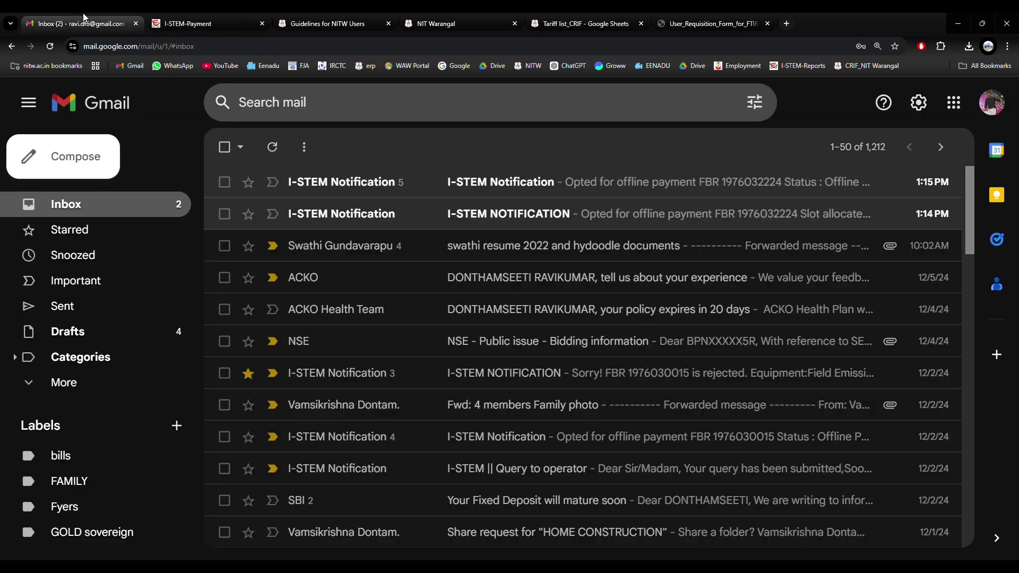
Read the newest I-STEM Notification email, highlighting its offline-payment line and the 09-Jan-2025 09:00–10:00 slot.
click(523, 181)
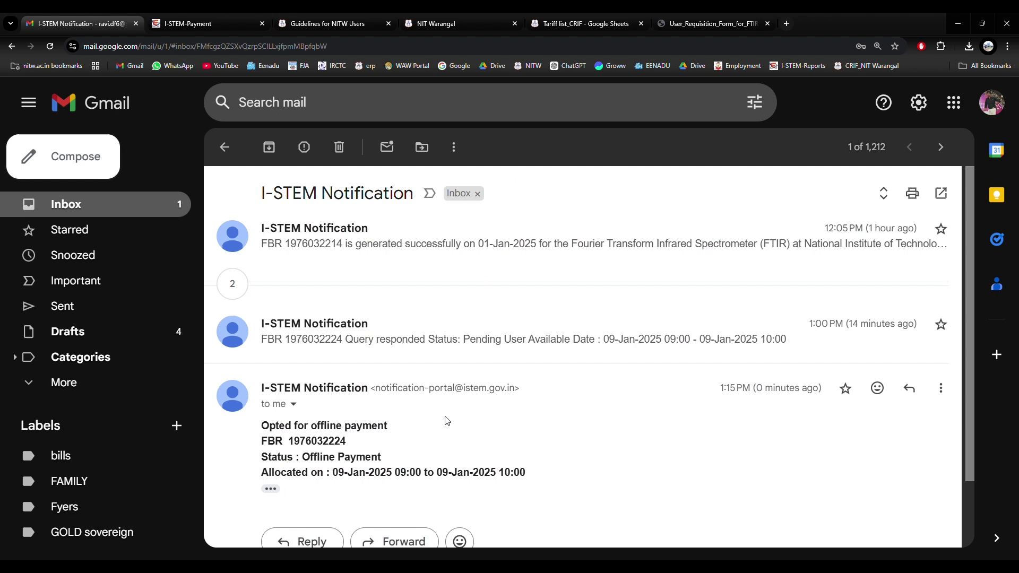
drag(263, 427, 397, 431)
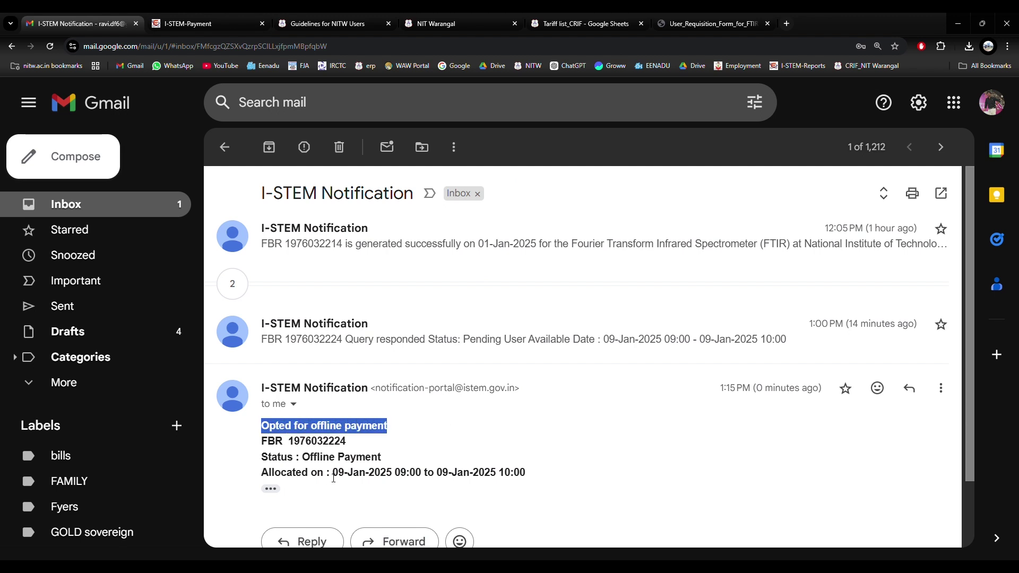
drag(334, 478, 532, 481)
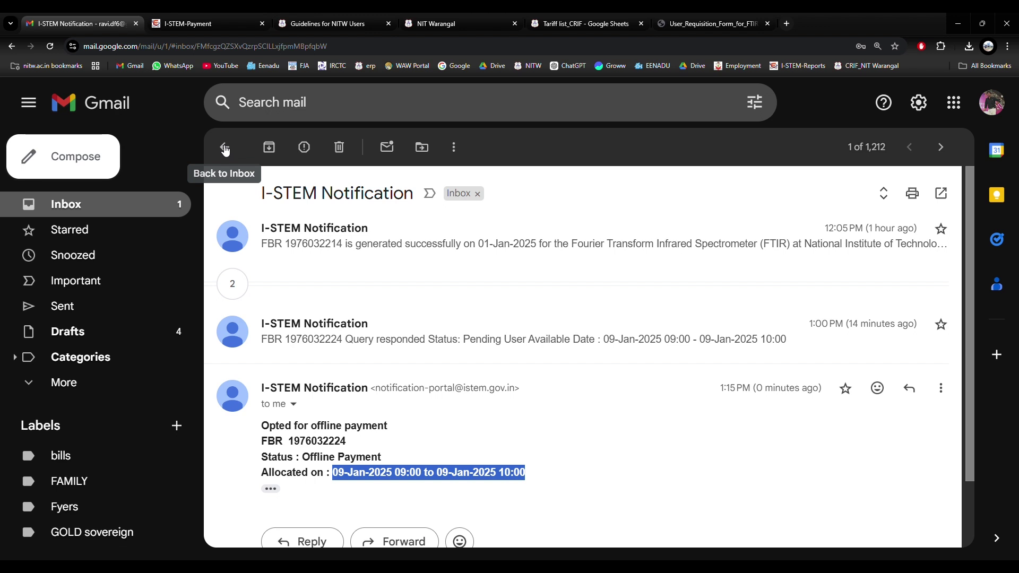
click(207, 19)
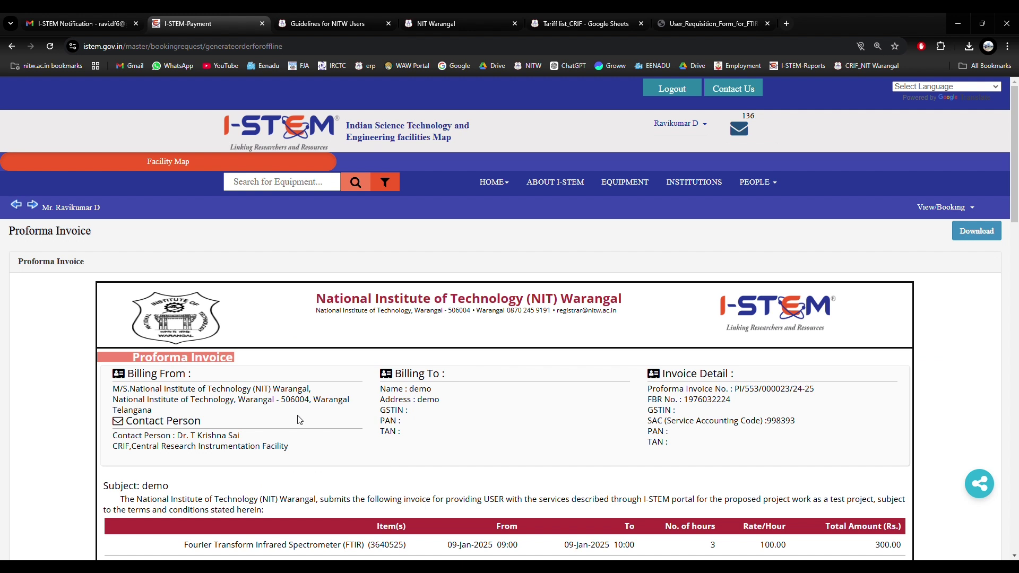
Check the invoice's slot end date of 09-Jan-2025 10:00, then return to the Guidelines for NITW Users PDF.
drag(565, 545, 638, 554)
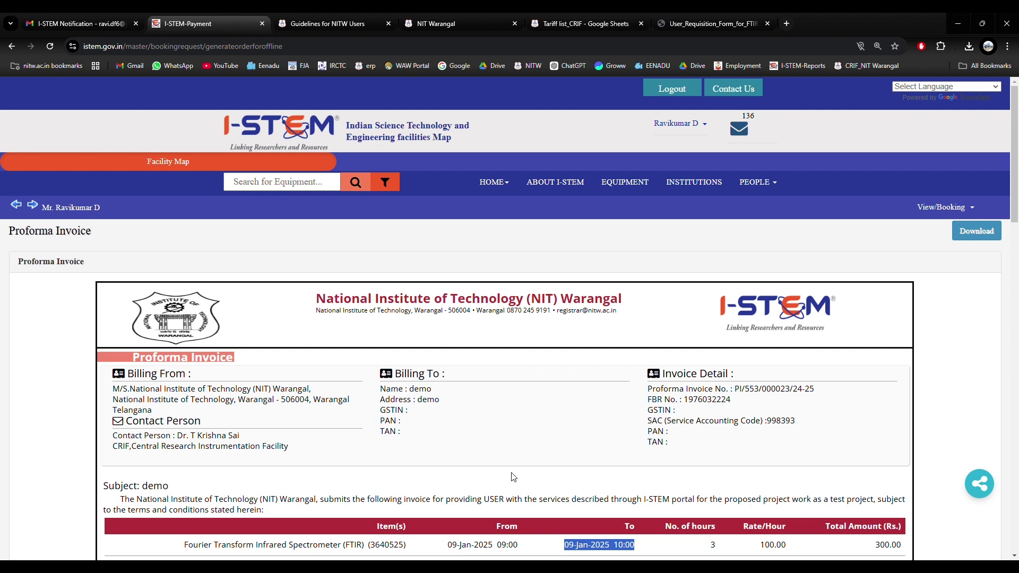
click(344, 17)
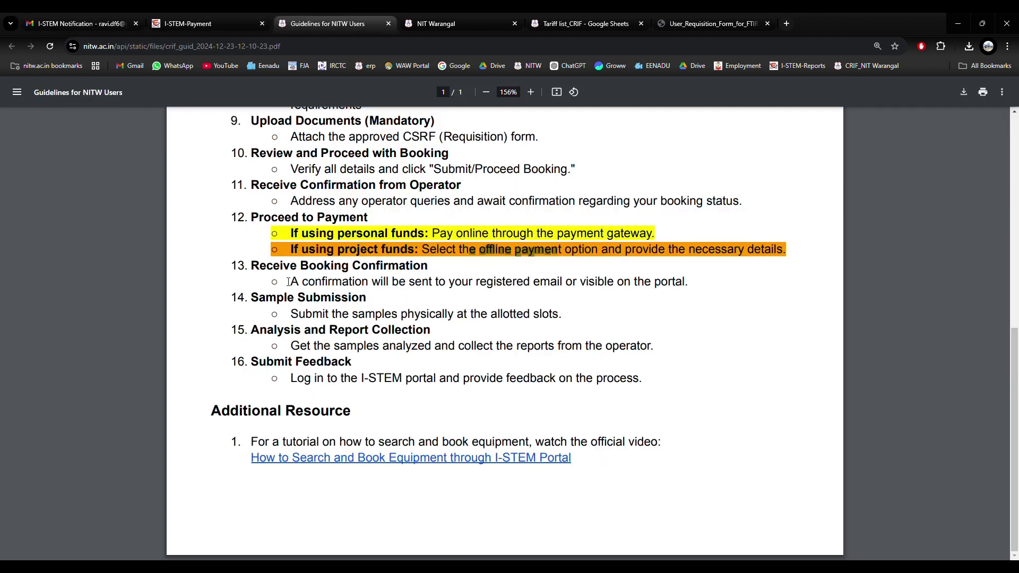
scroll(380, 281, up, 3)
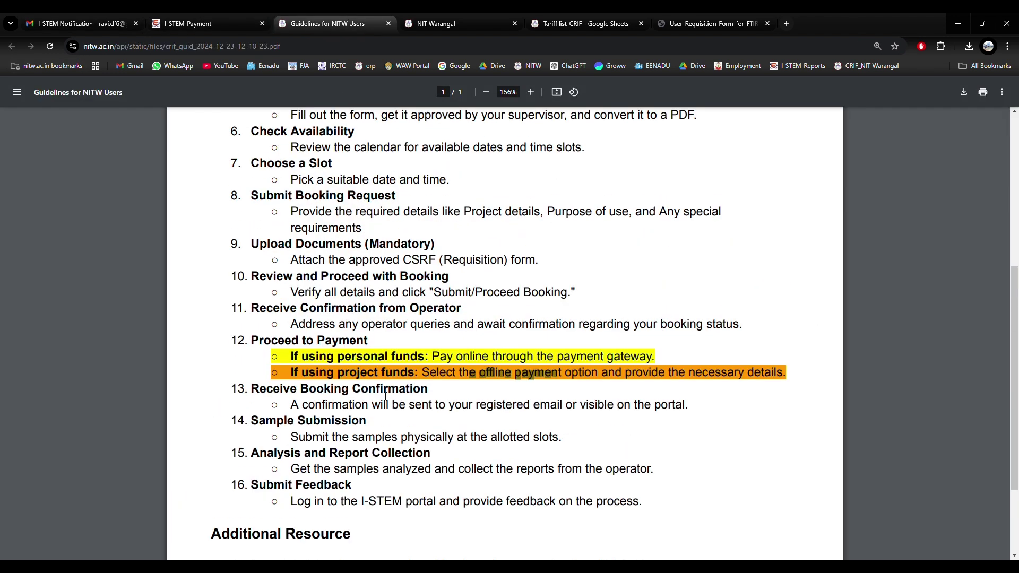
drag(363, 412, 661, 409)
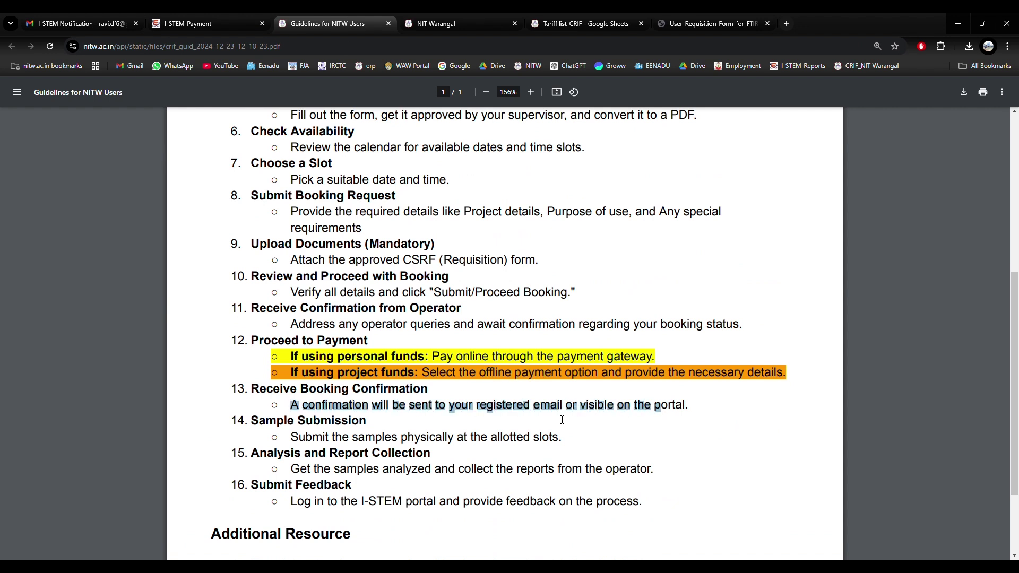
scroll(266, 288, down, 3)
drag(261, 304, 366, 300)
drag(299, 318, 579, 324)
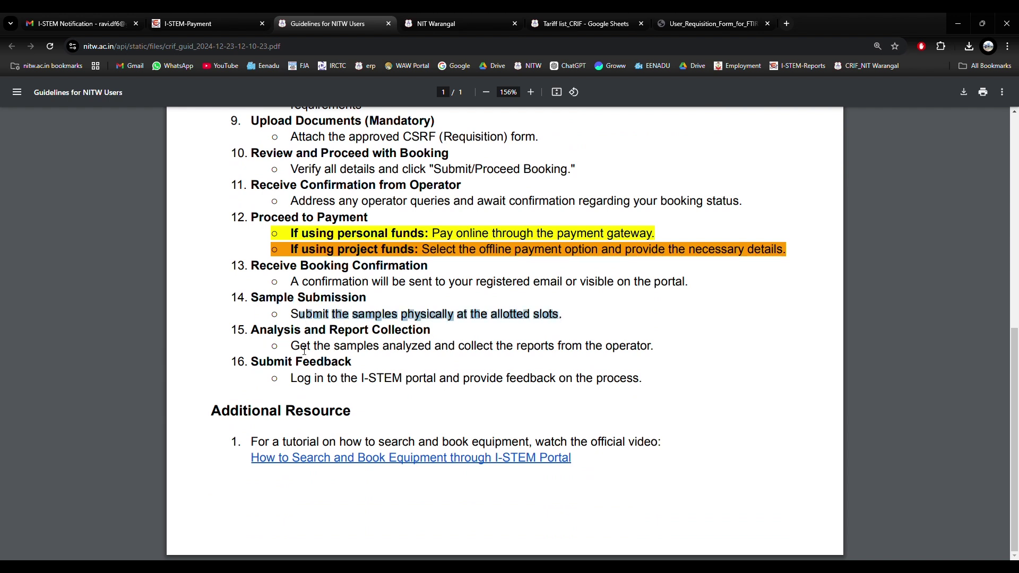
drag(291, 350, 661, 356)
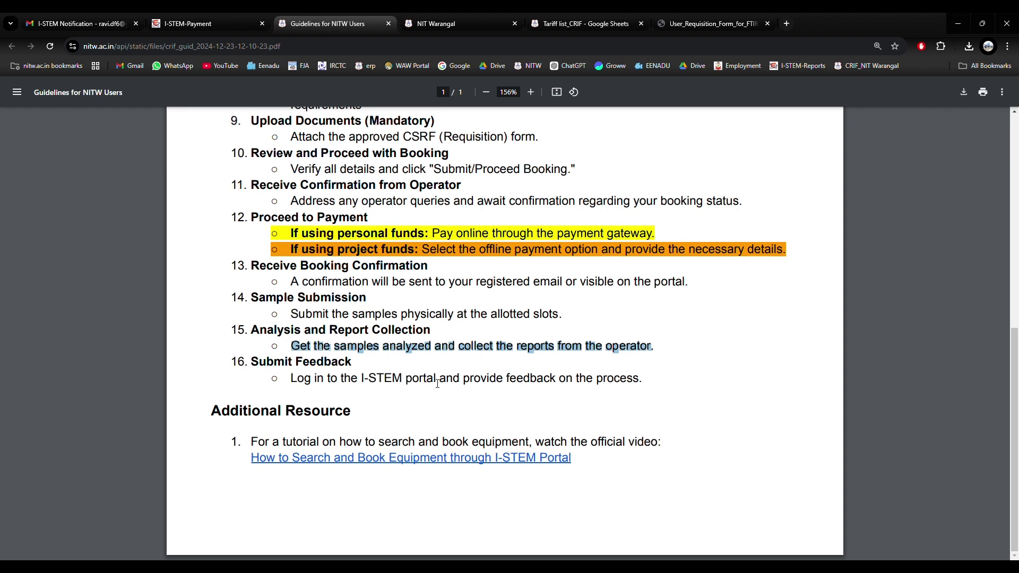
click(364, 381)
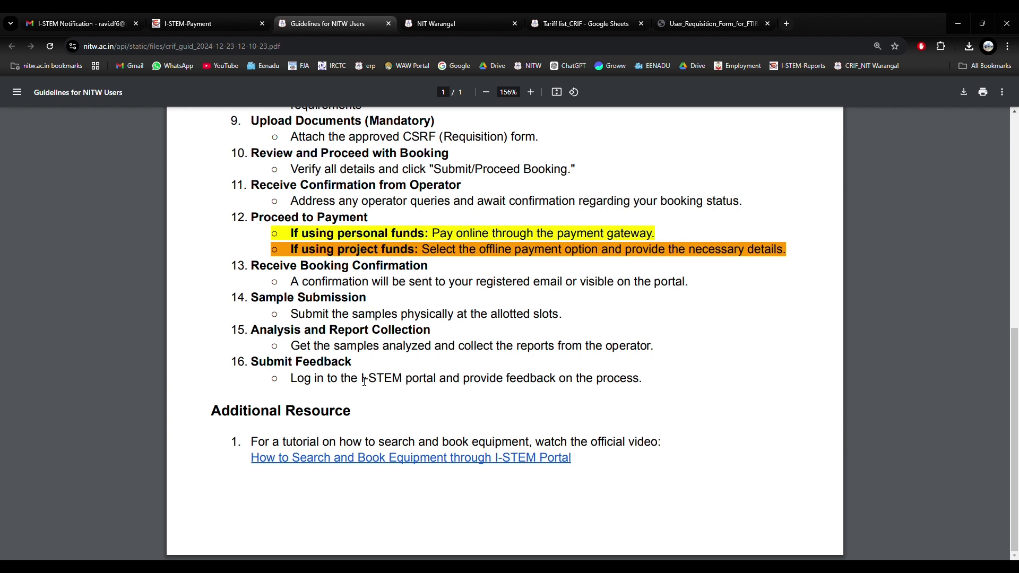
scroll(364, 381, up, 8)
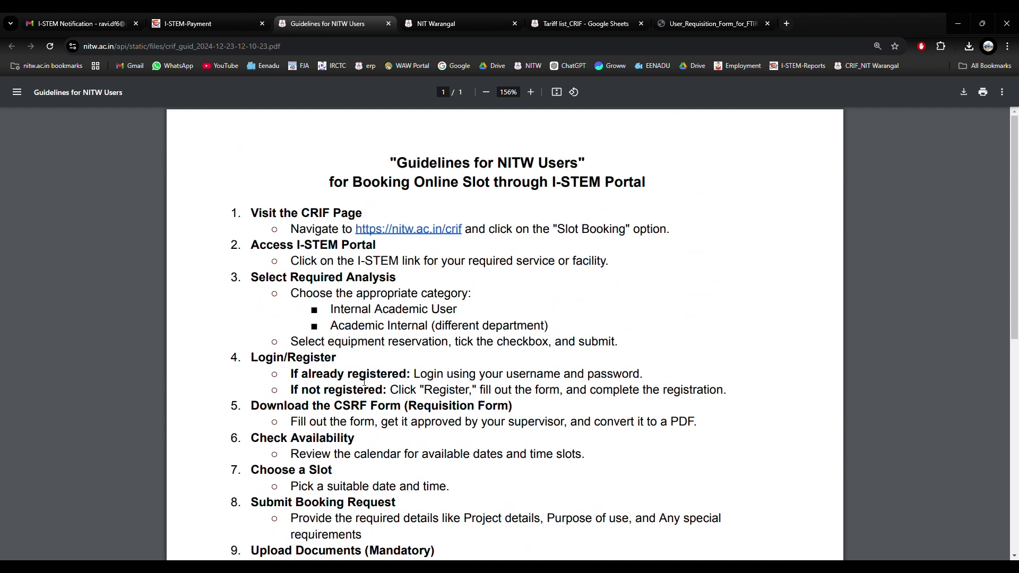
scroll(364, 381, down, 2)
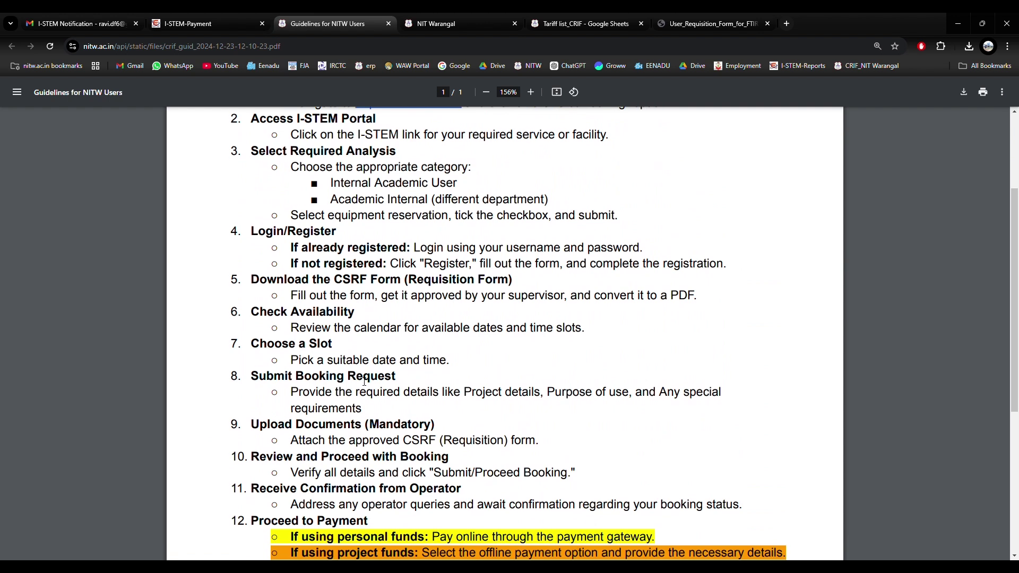
scroll(364, 382, down, 2)
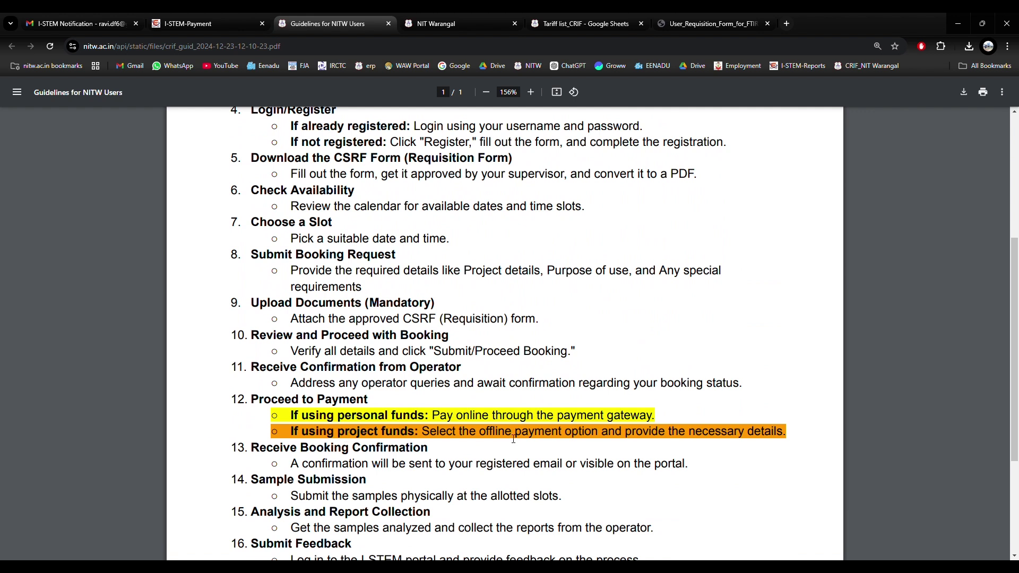
scroll(435, 448, down, 2)
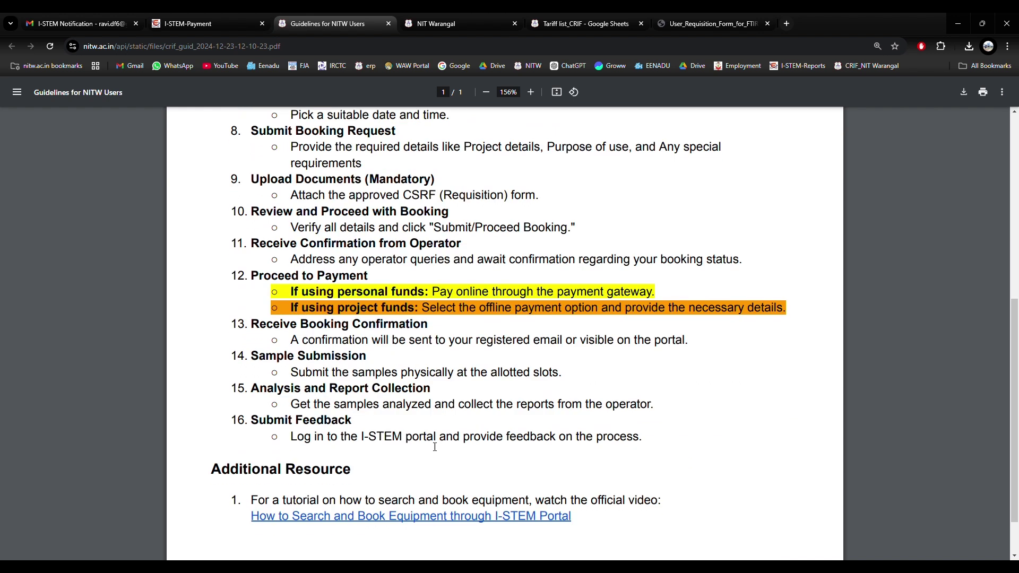